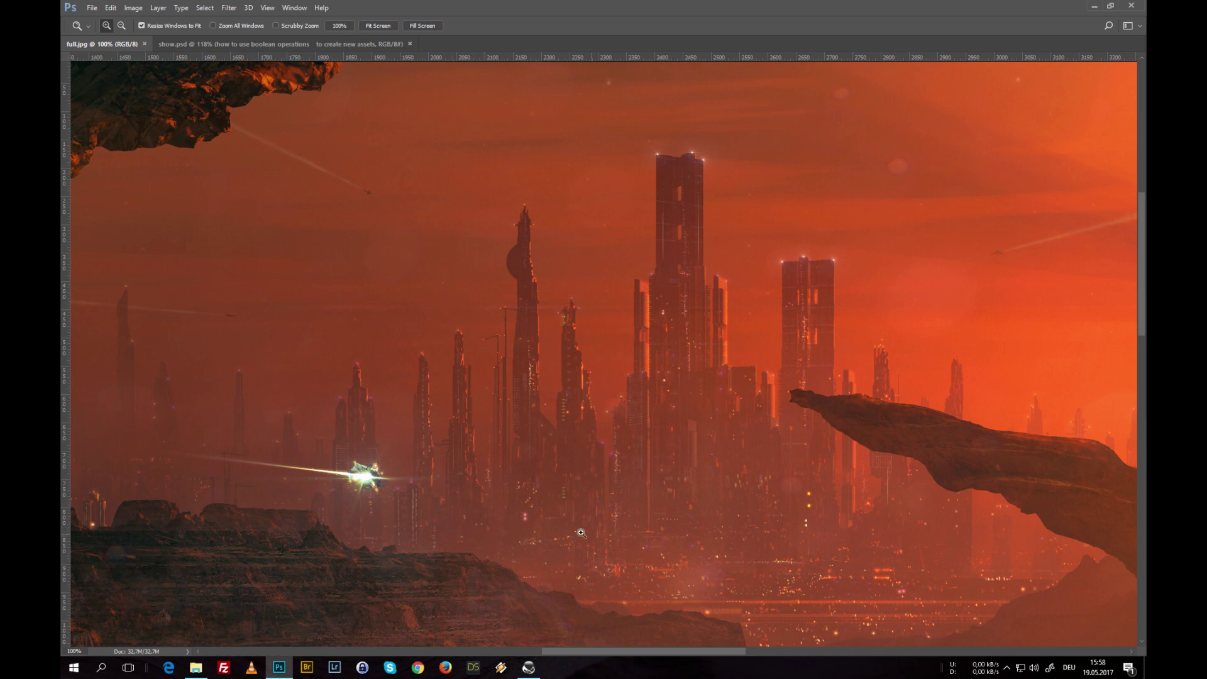
Display the show.psd title image comparing separate building blocks with a combined twin-tower asset
click(269, 44)
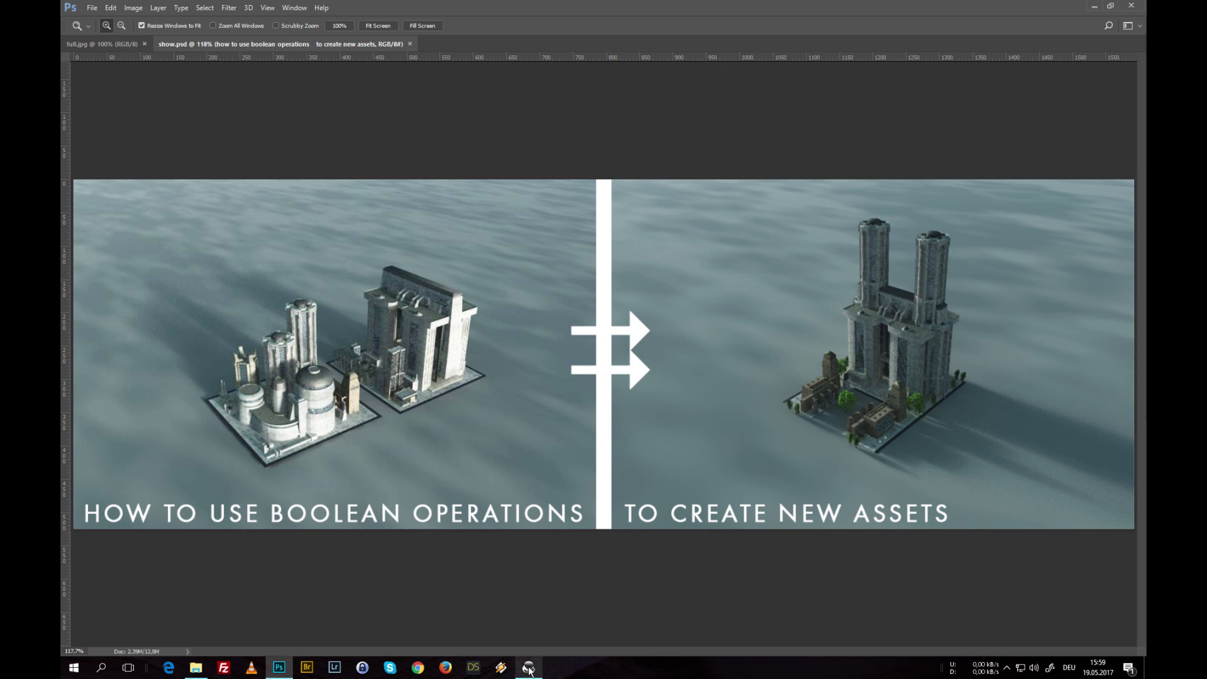
Minimize Photoshop and load Dystopia City Block 001 from the Large Buildings/Sci-Fi library
click(1095, 6)
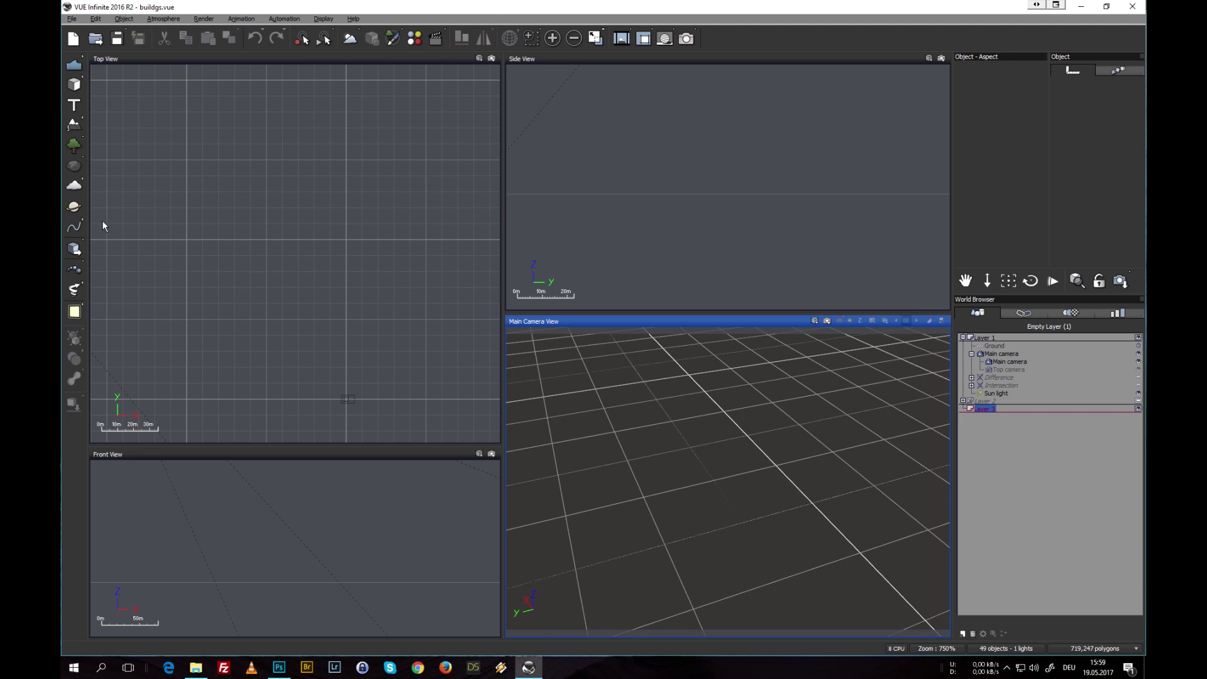
click(74, 248)
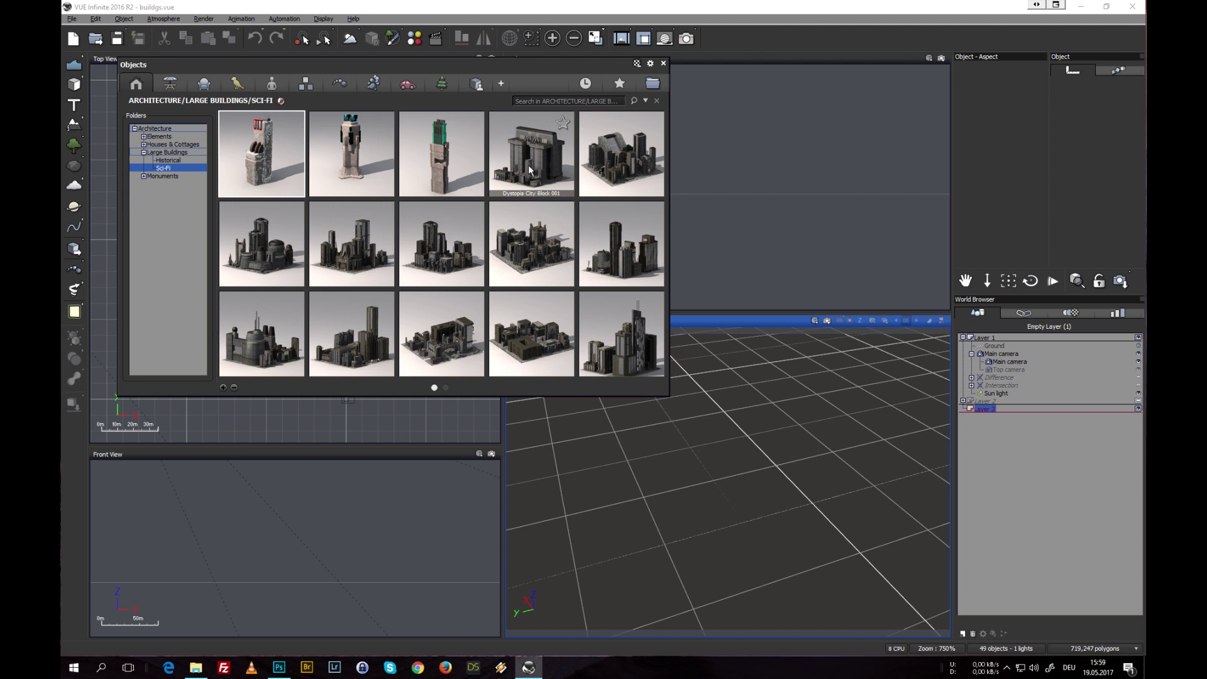
mouse_move(532, 167)
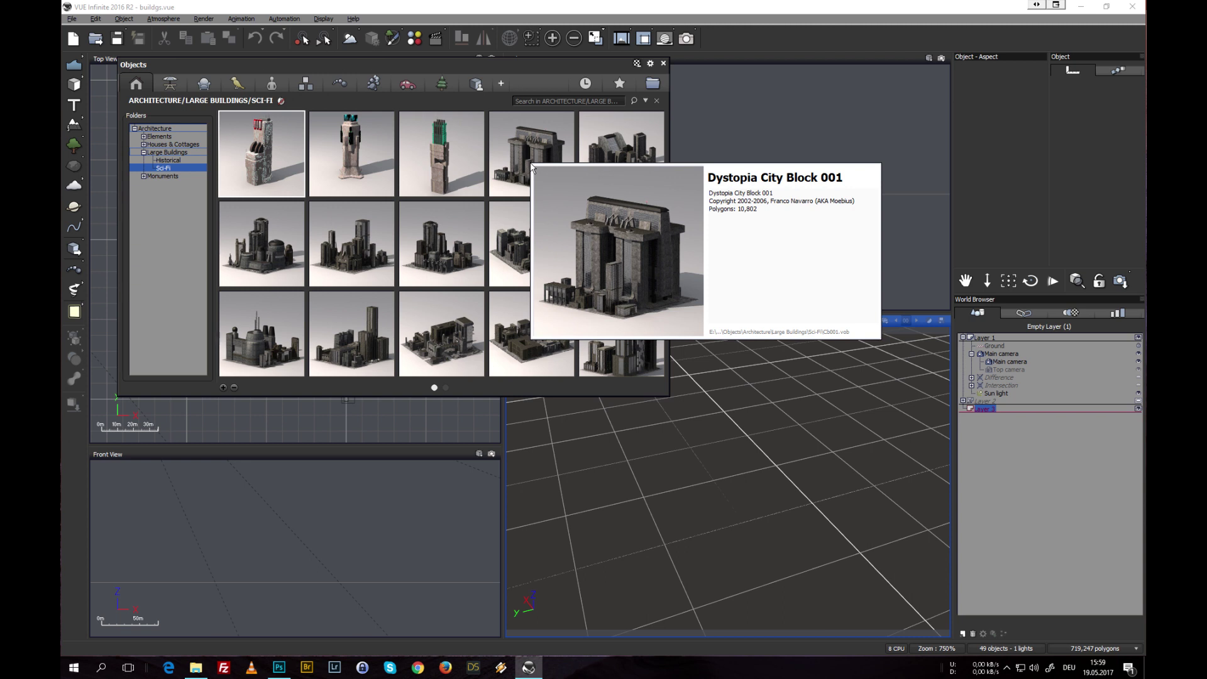
mouse_move(246, 243)
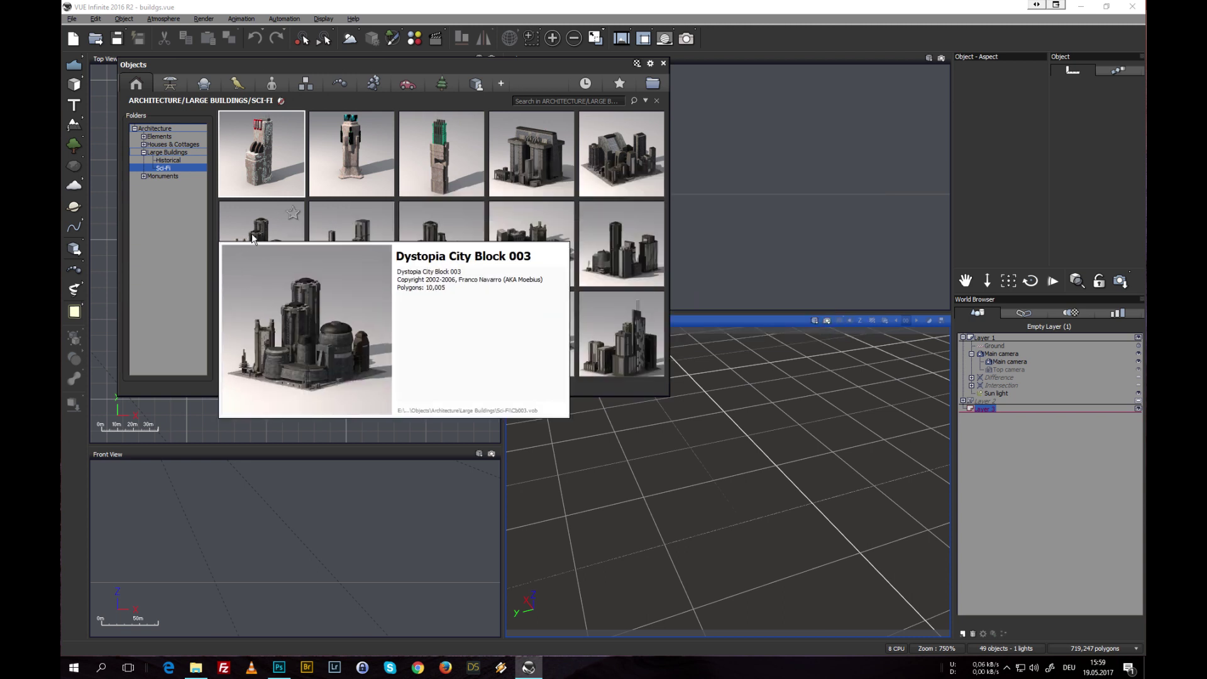
double_click(534, 159)
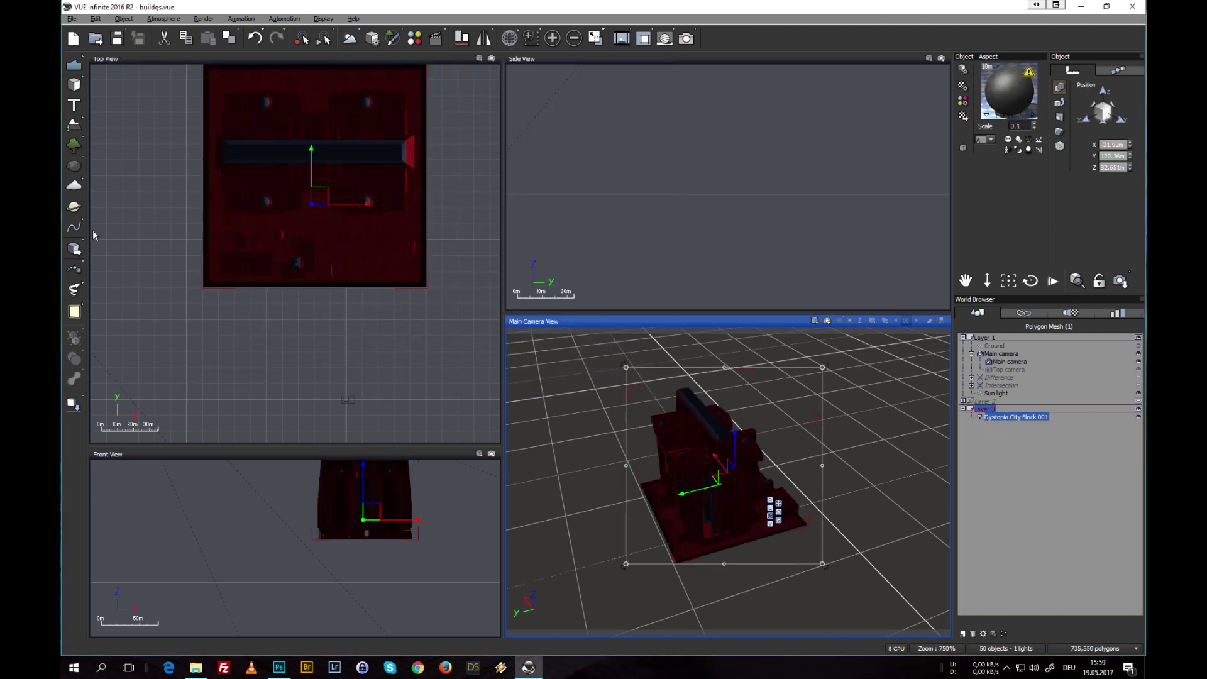
Load Dystopia City Block 003 from the same object library
click(74, 248)
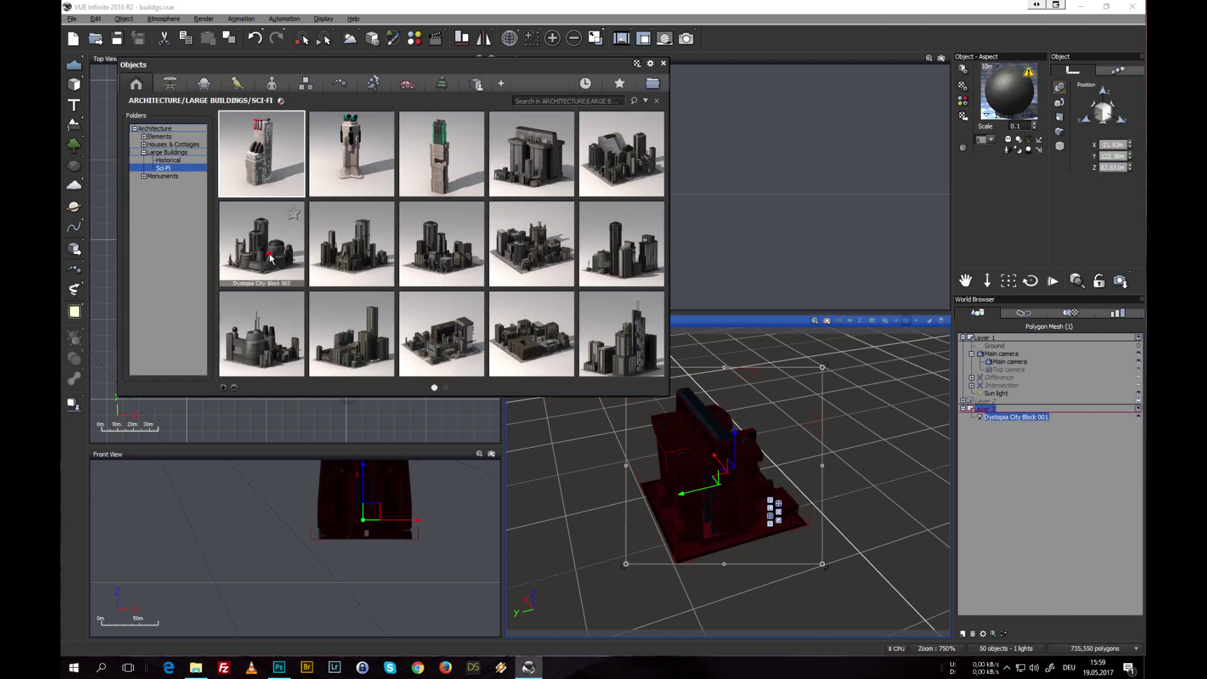
double_click(268, 257)
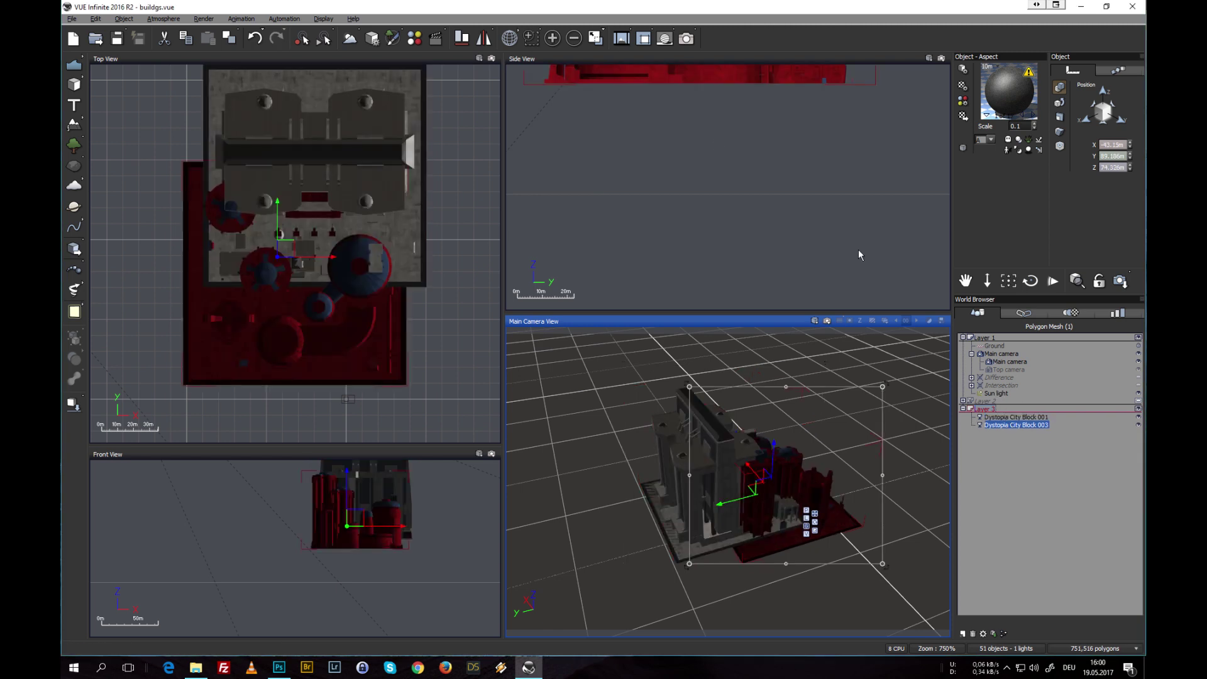
click(860, 255)
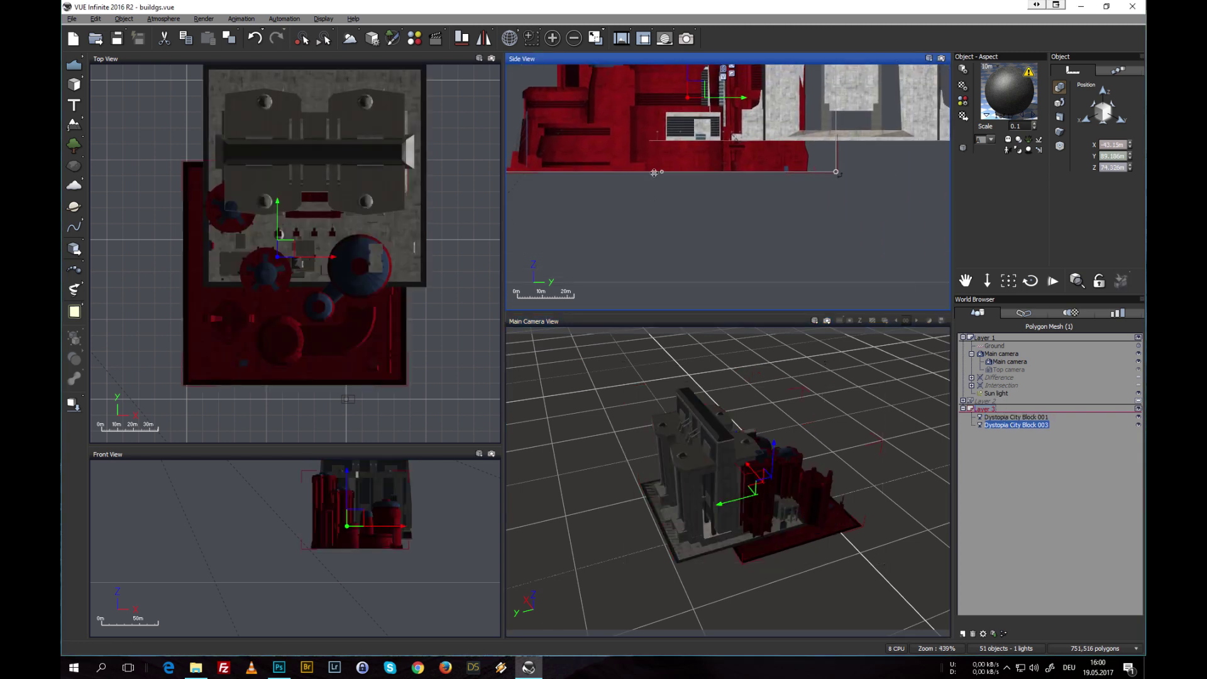
Lower City Block 003 to the ground and place it beside City Block 001
drag(598, 145, 562, 254)
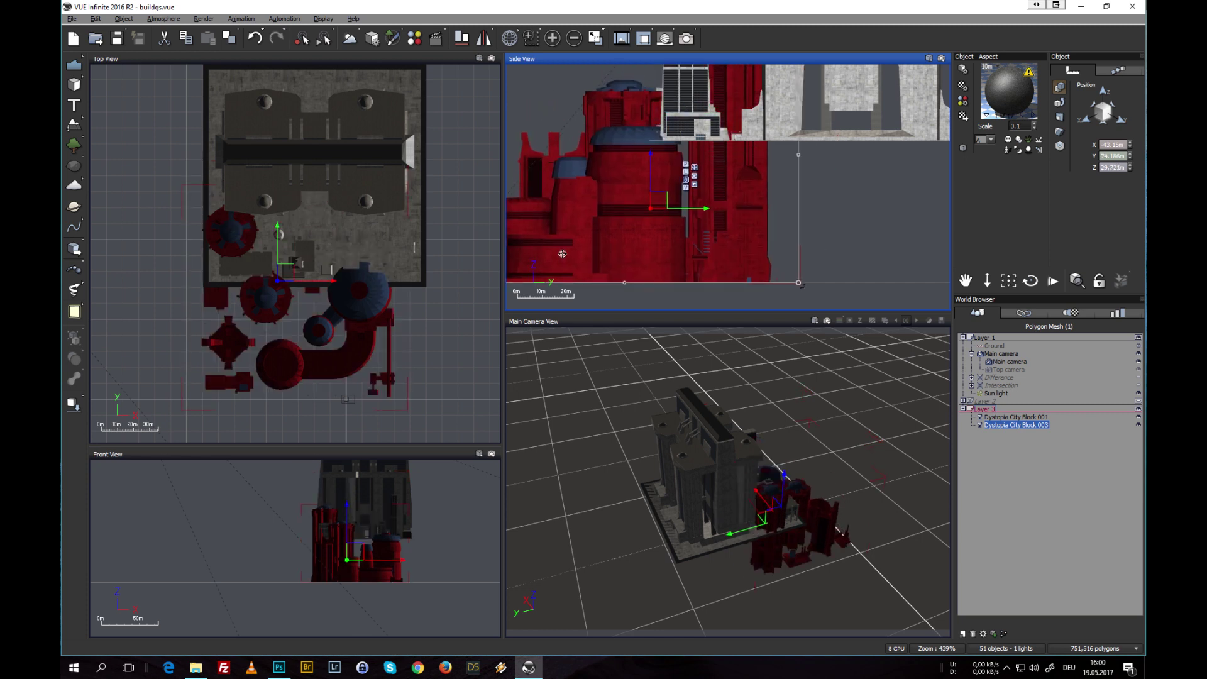
click(1016, 417)
drag(957, 247, 985, 259)
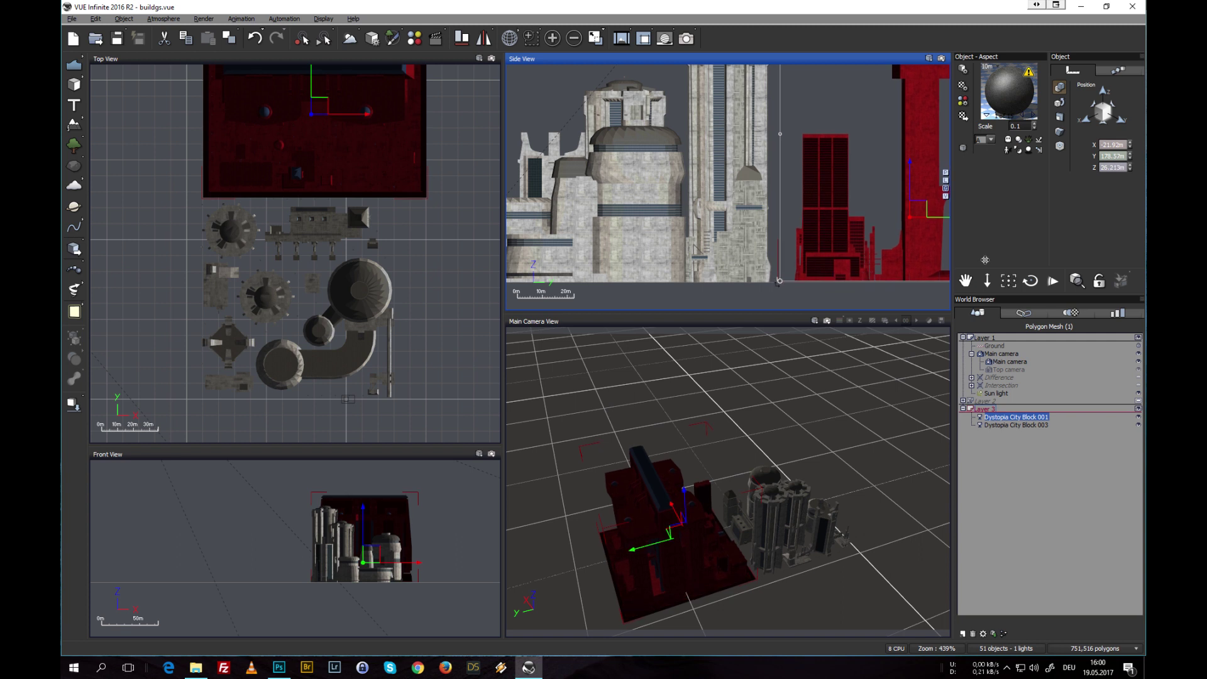
click(1030, 425)
drag(676, 225, 675, 226)
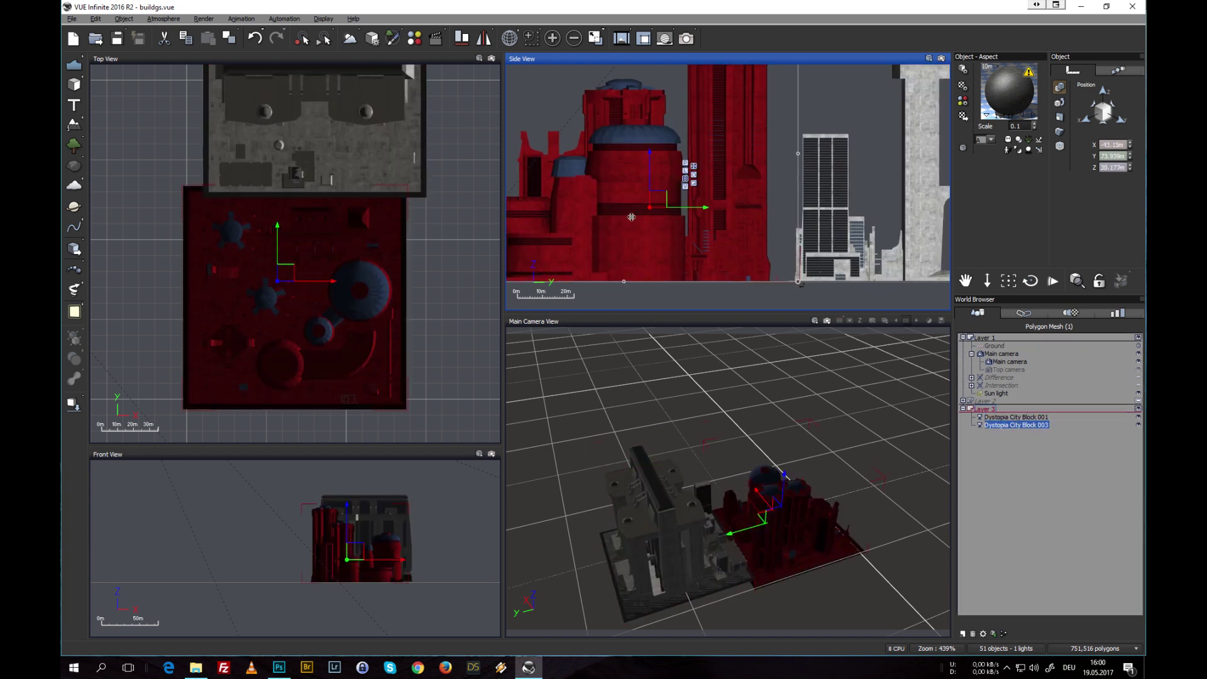
drag(290, 277, 309, 286)
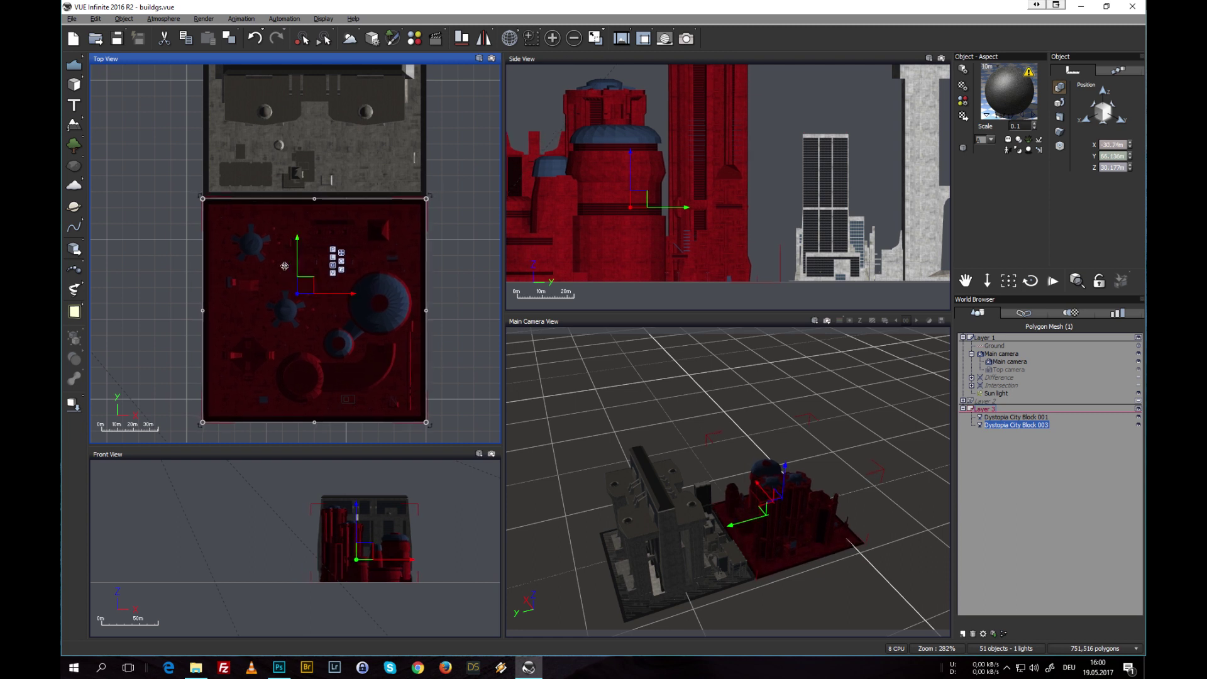
Reposition City Block 001 in Top View to finish aligning the two blocks
click(1035, 476)
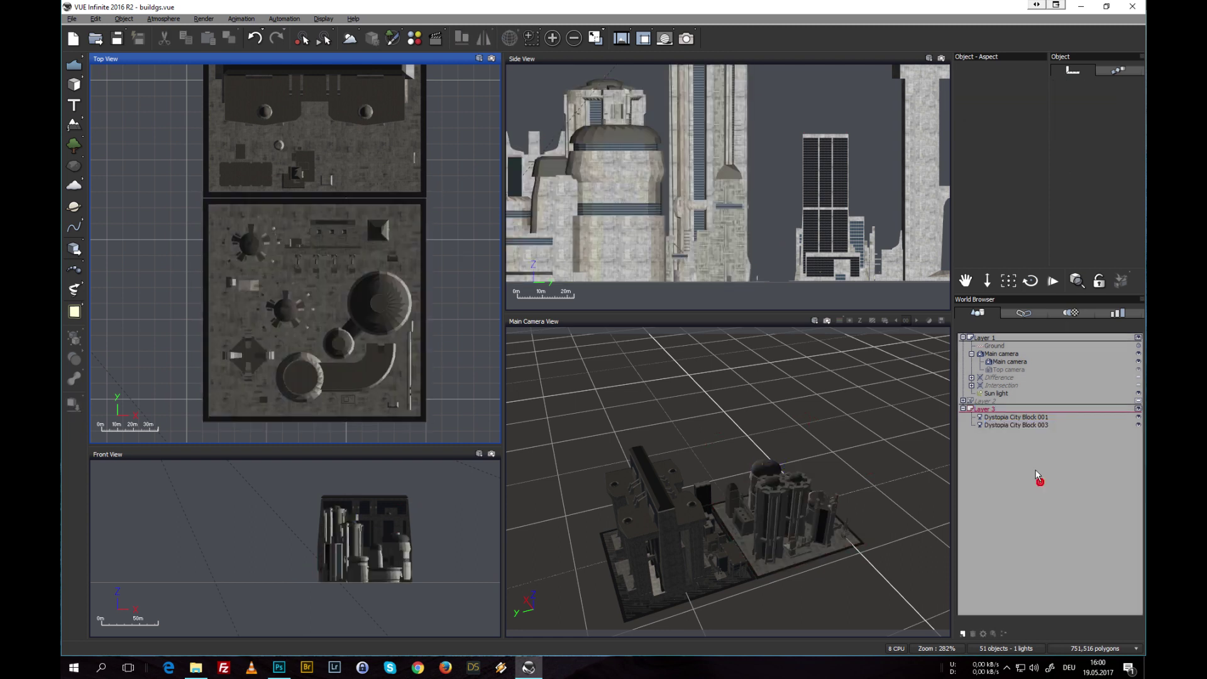
click(1028, 417)
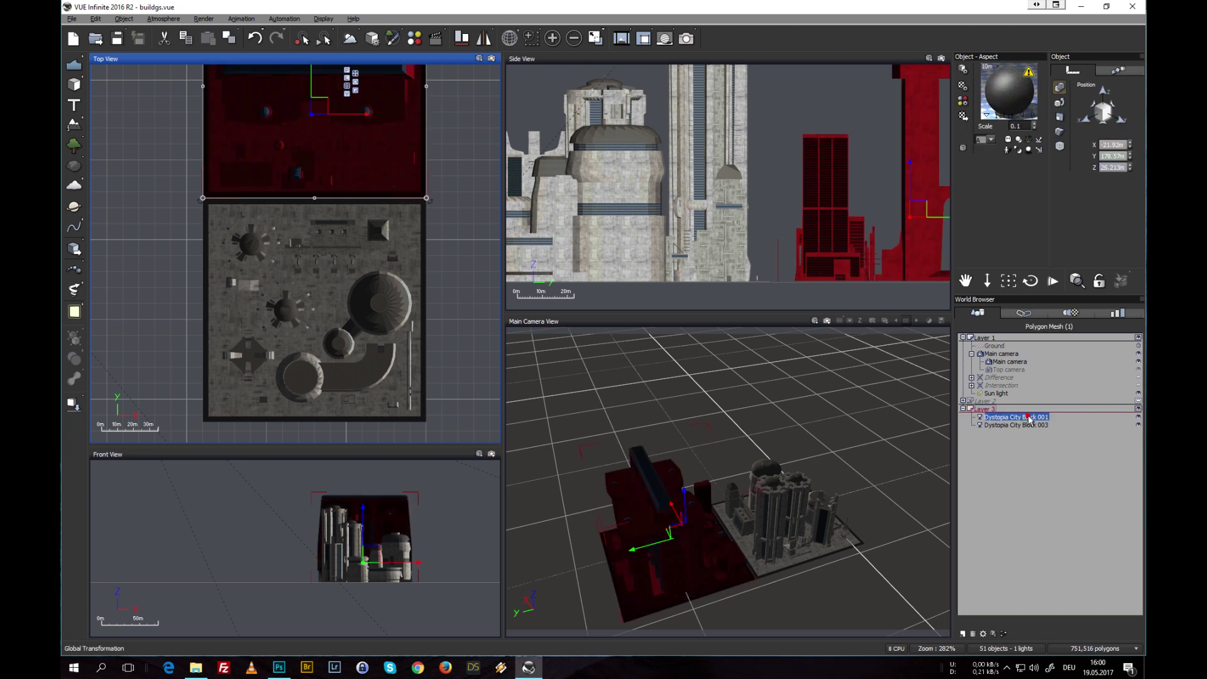
right_drag(328, 182, 319, 314)
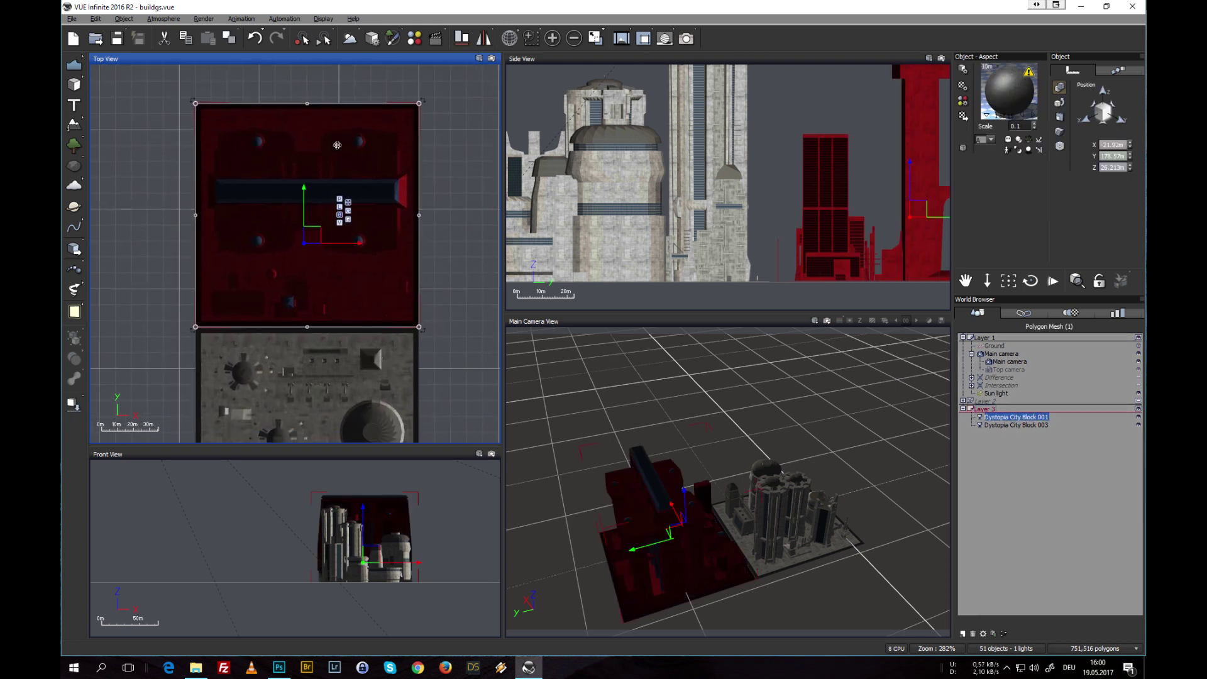
scroll(736, 174, down, 3)
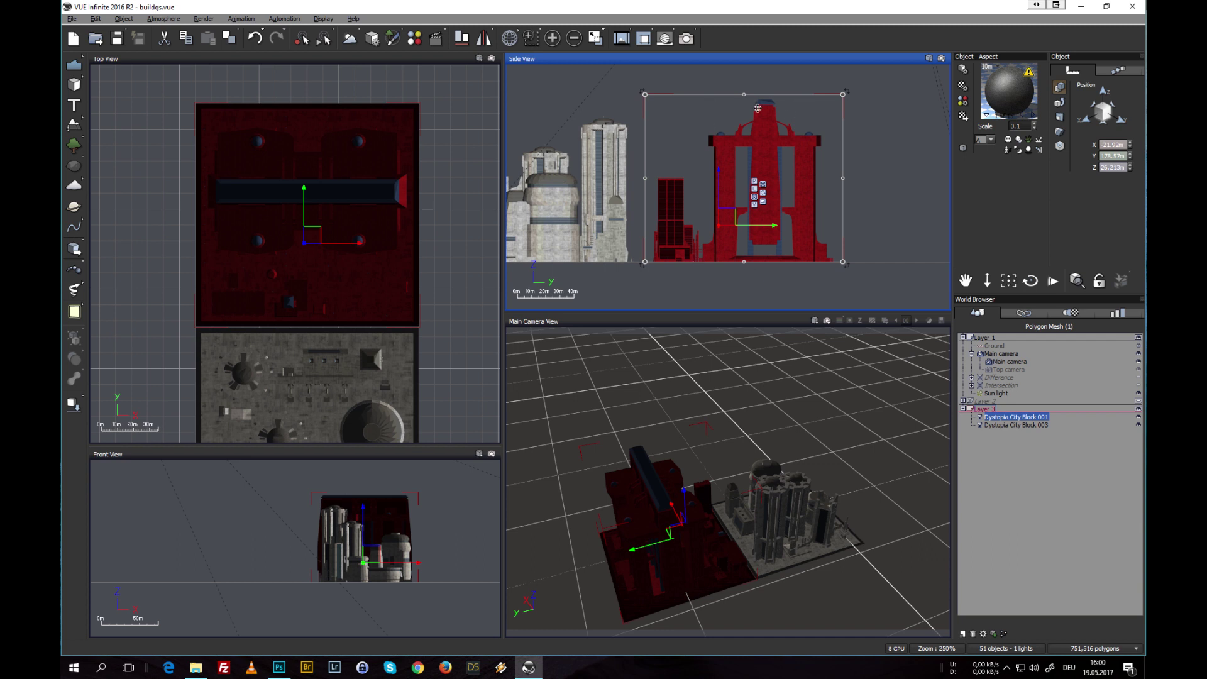
Hide Dystopia City Block 003 and select Dystopia City Block 001
click(980, 426)
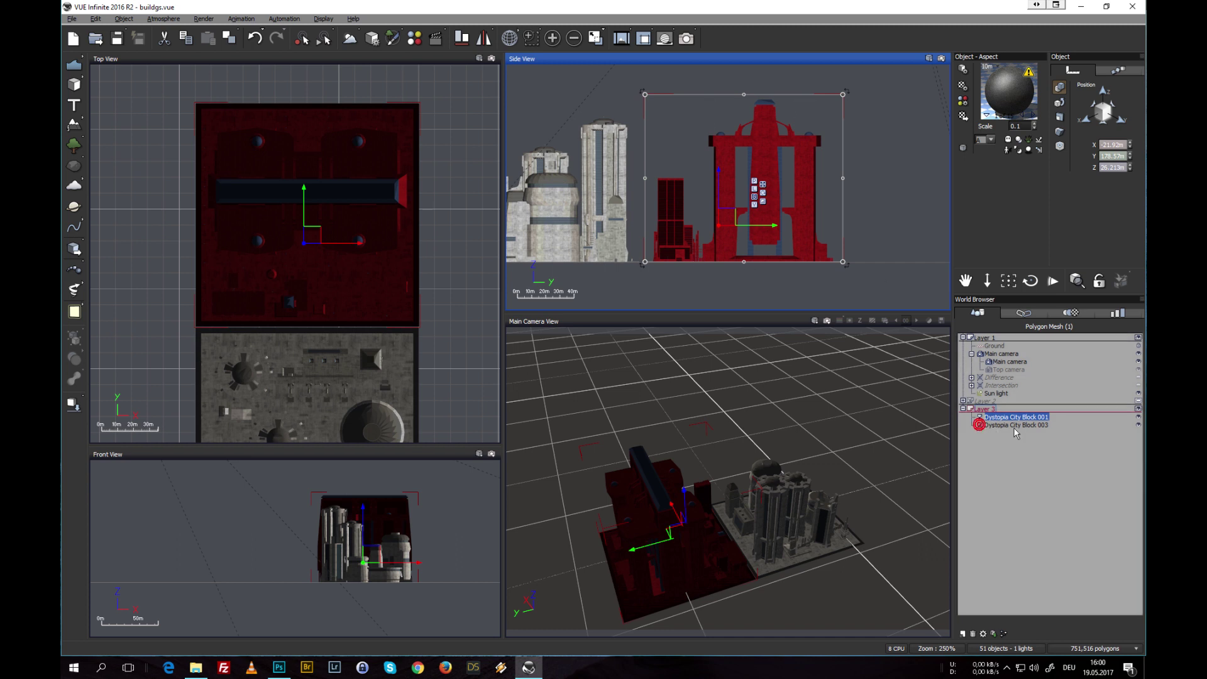
click(1034, 425)
click(1137, 425)
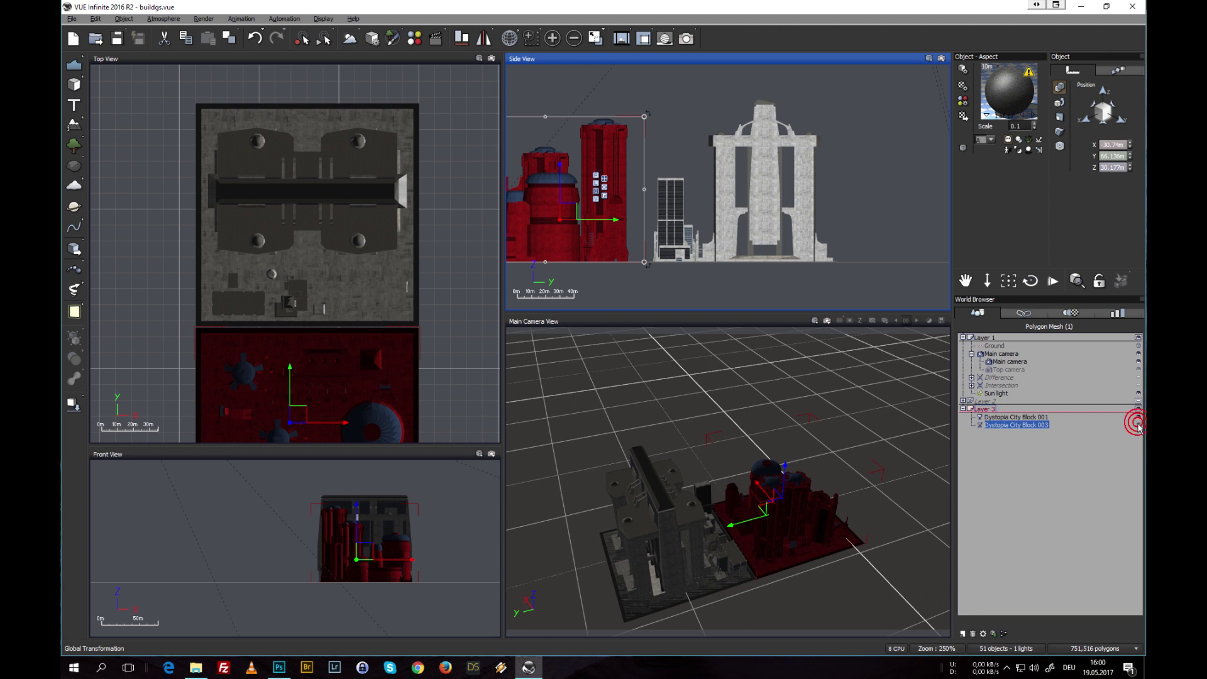
click(1084, 478)
click(1020, 416)
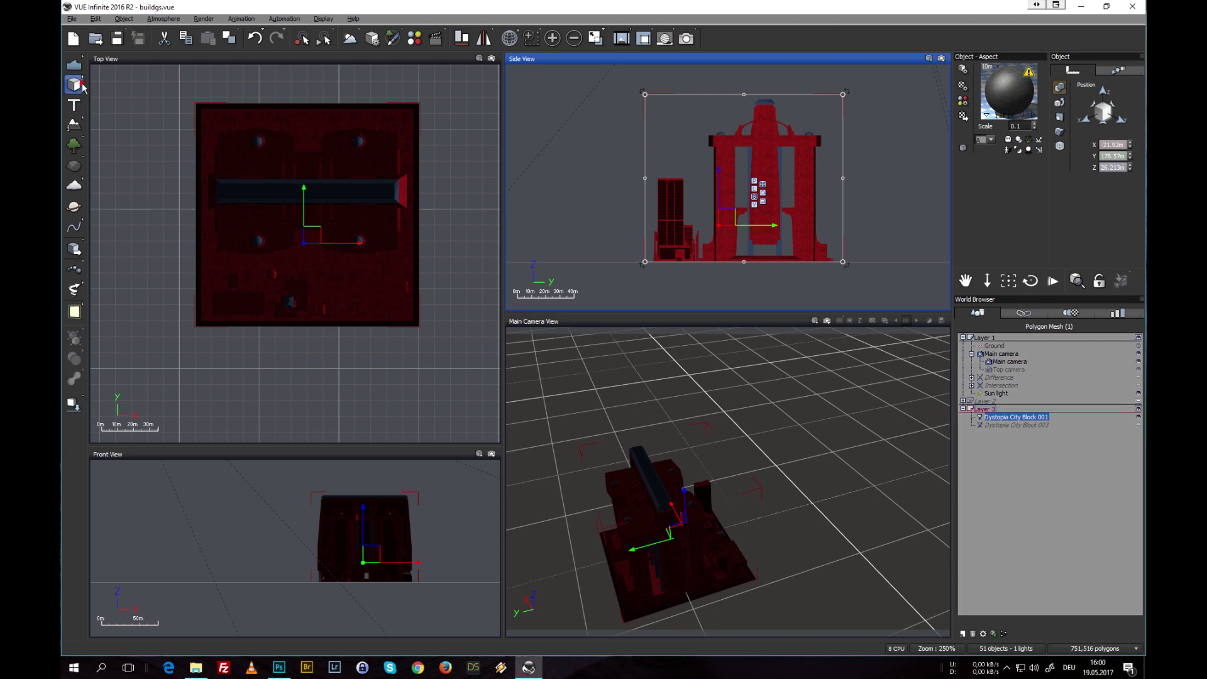
Add a cube and stretch it into a wide box overlapping City Block 001's front
mouse_move(85, 88)
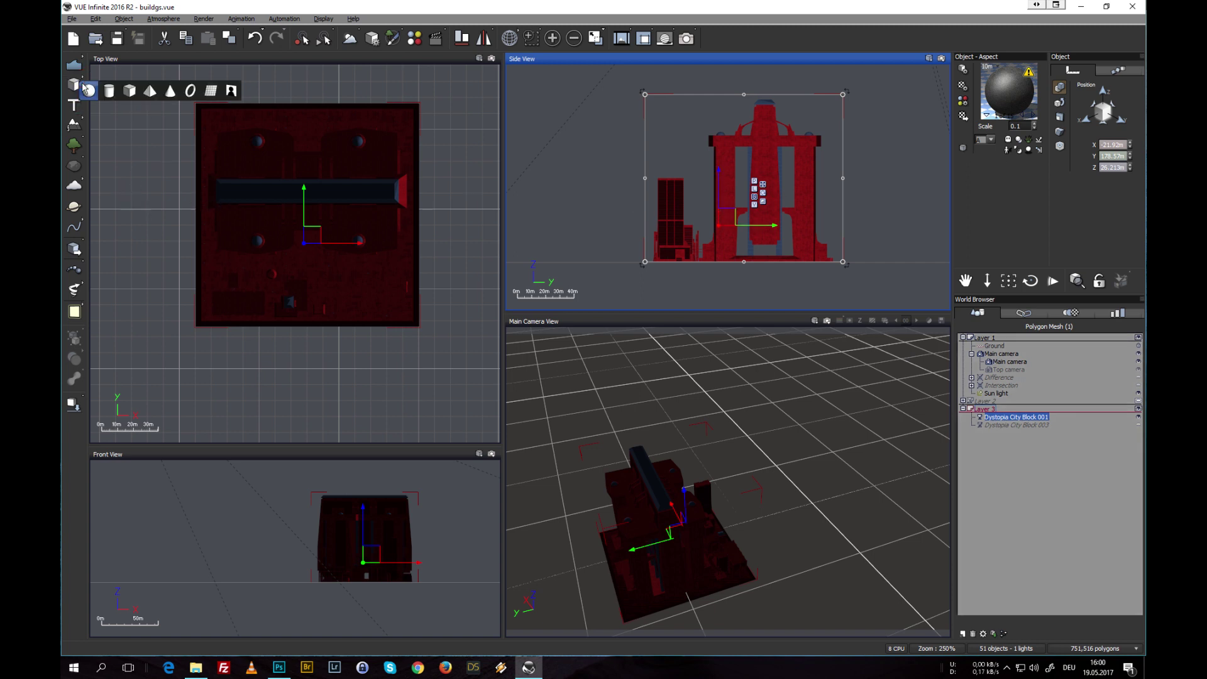
click(130, 91)
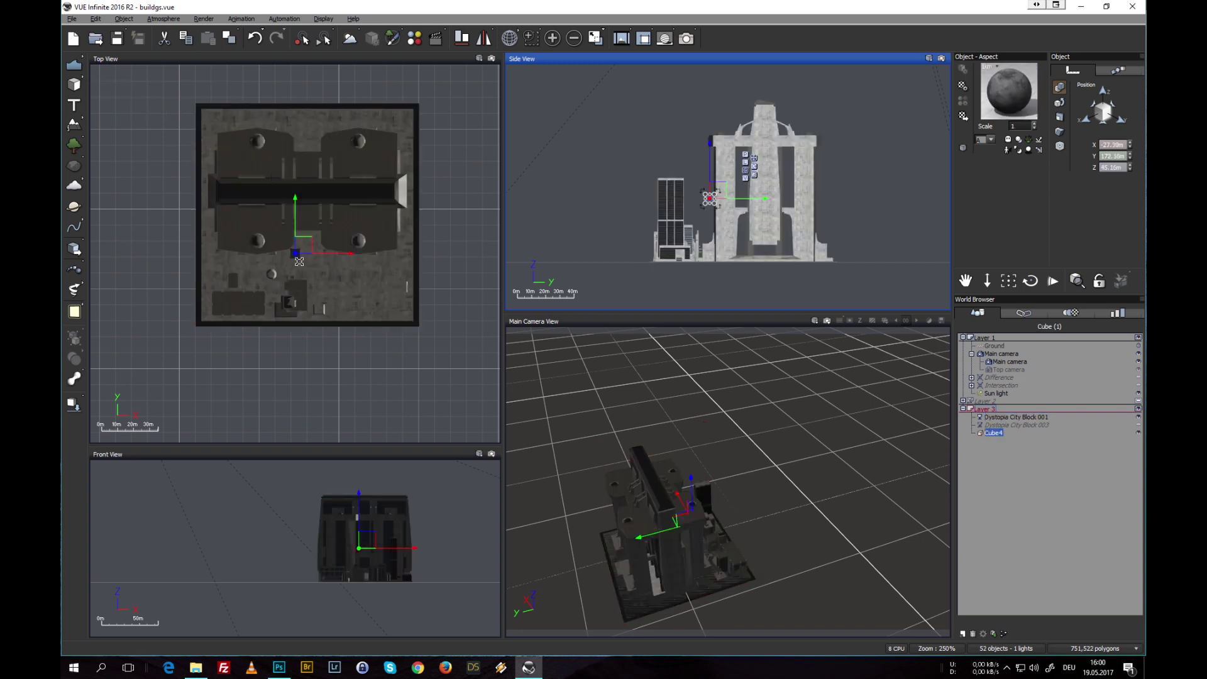
drag(297, 257, 394, 353)
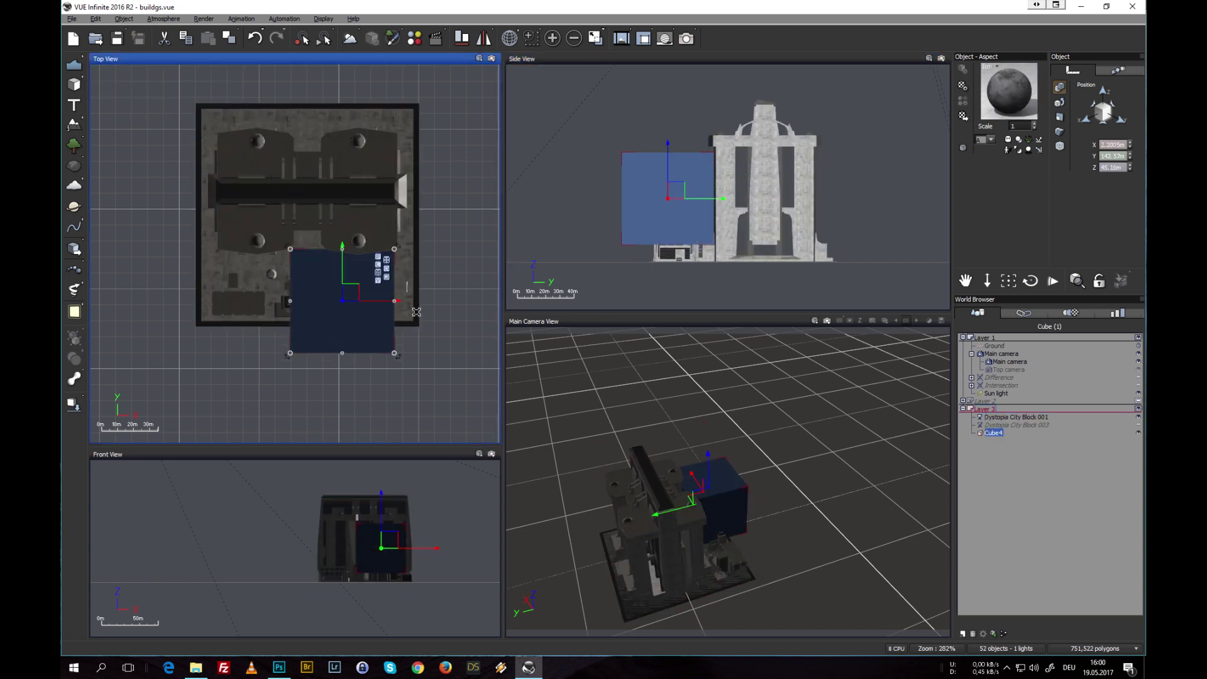
drag(286, 309, 182, 310)
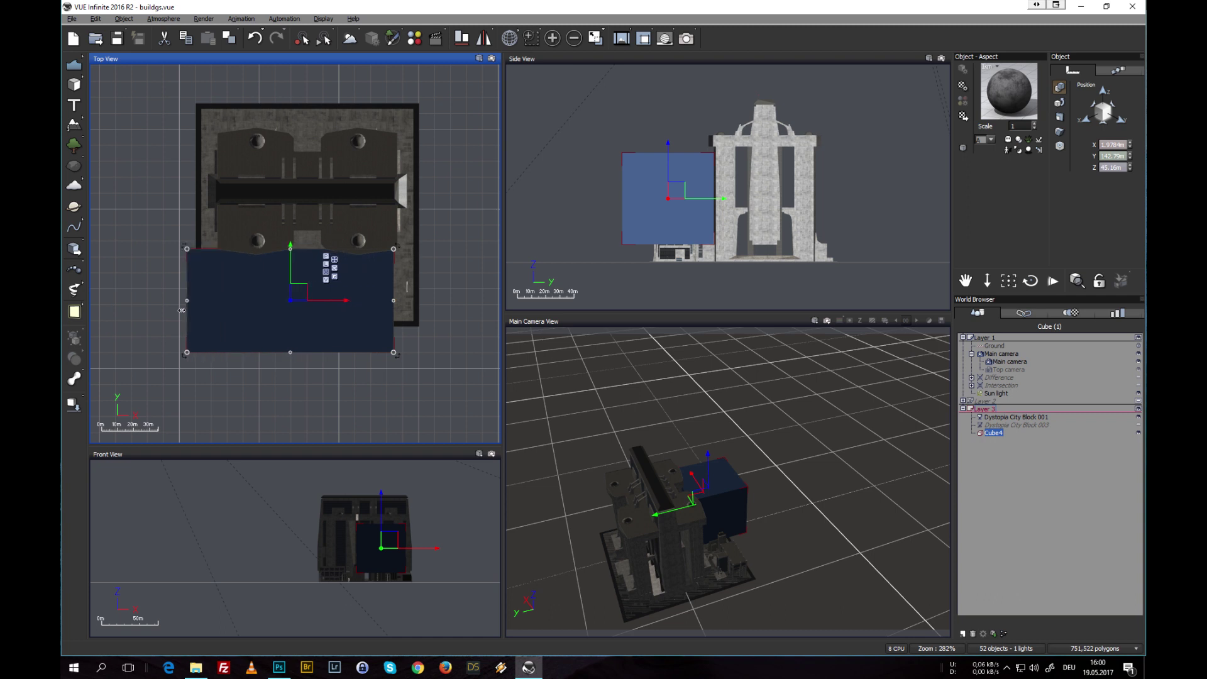
drag(393, 300, 434, 303)
mouse_move(308, 267)
mouse_down()
mouse_move(311, 304)
mouse_move(305, 276)
mouse_up()
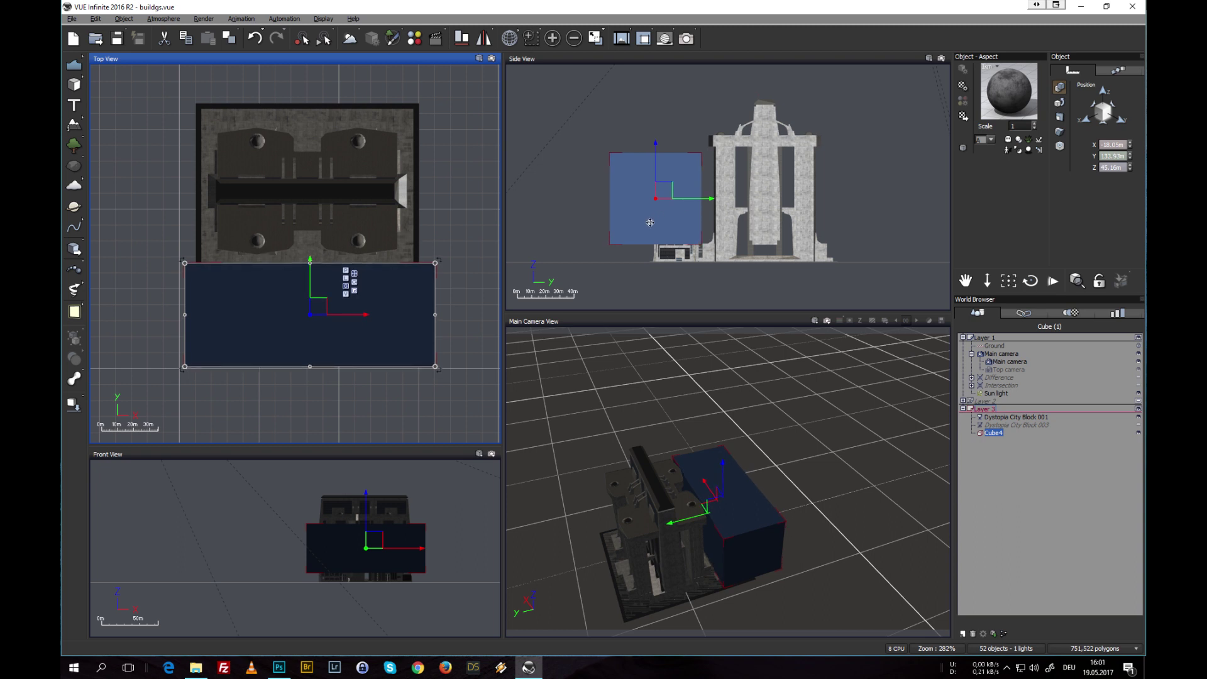
drag(349, 314, 348, 313)
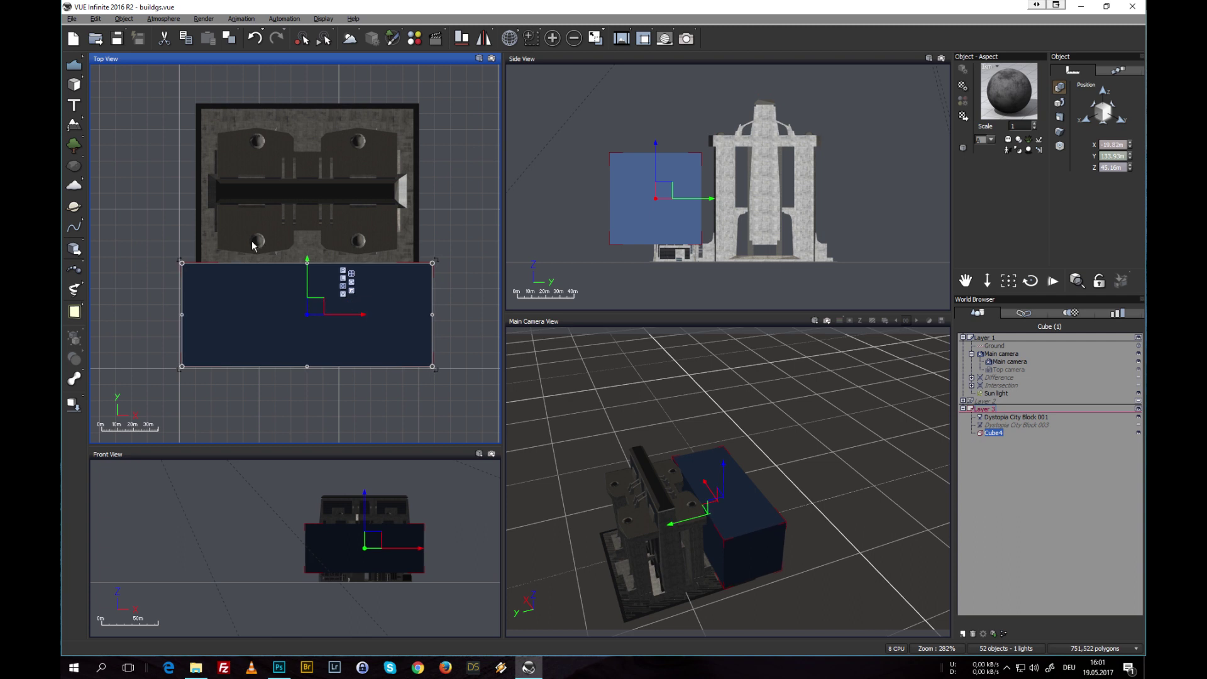
Stretch the cube's top and bottom in Side View to cover the building's height
click(623, 142)
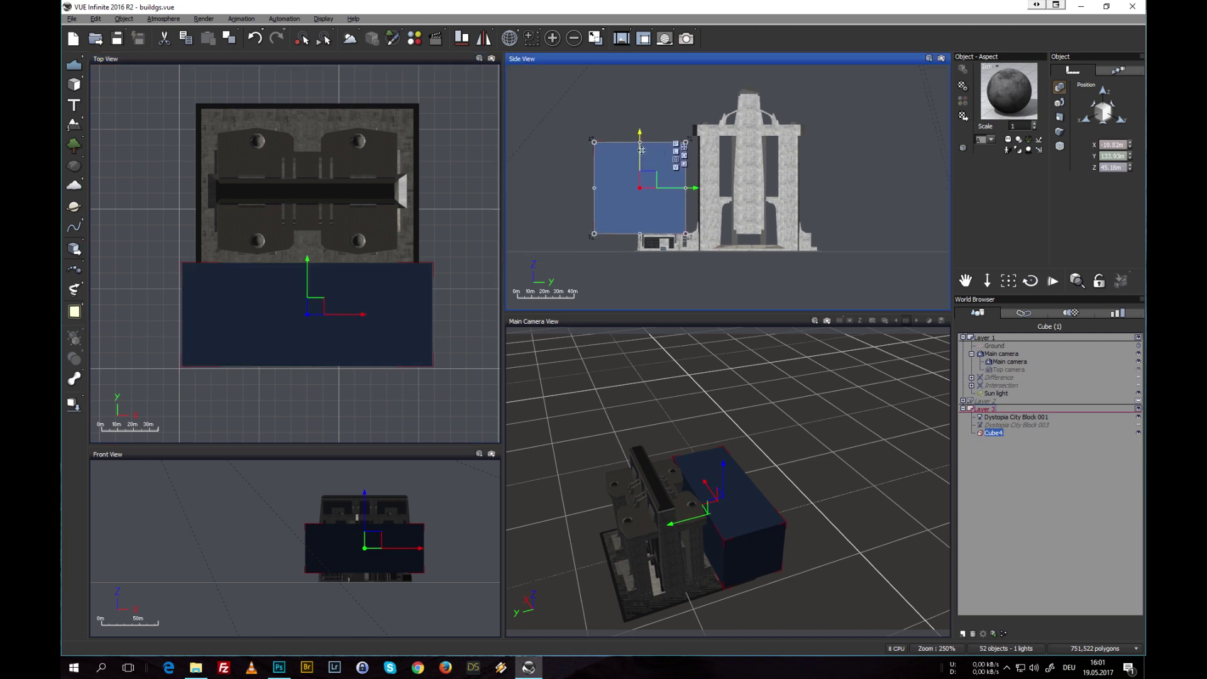
drag(640, 141, 639, 70)
drag(641, 234, 640, 262)
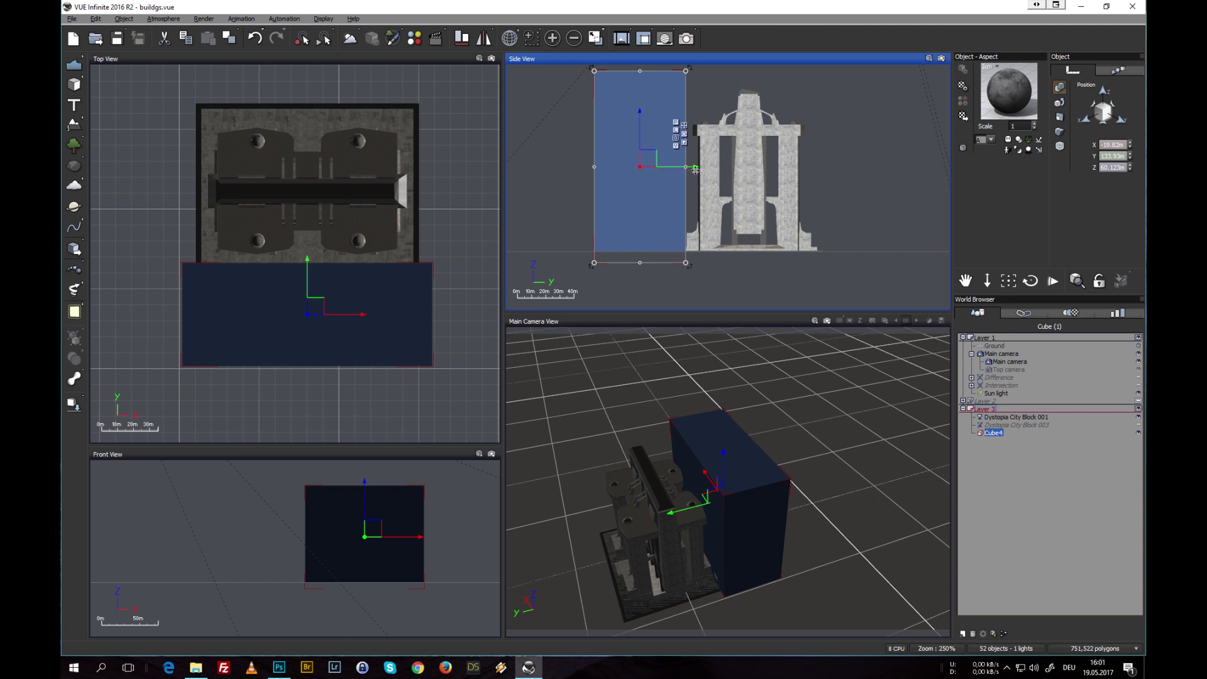
scroll(672, 248, up, 10)
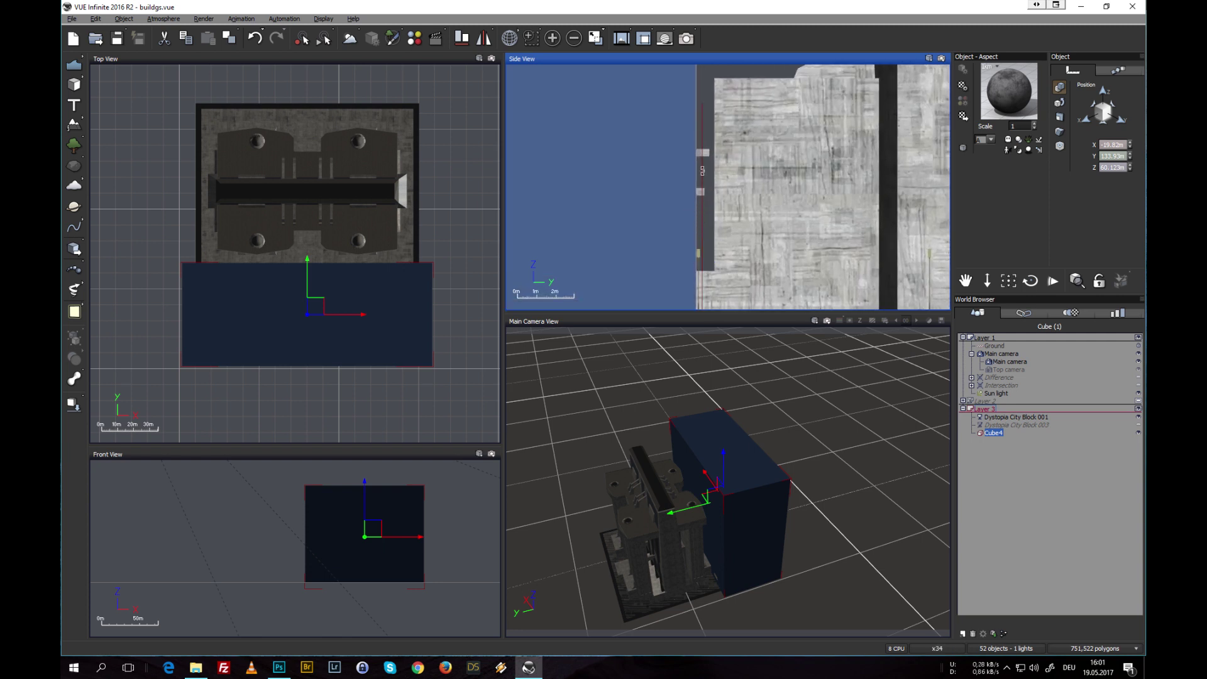
scroll(688, 182, down, 8)
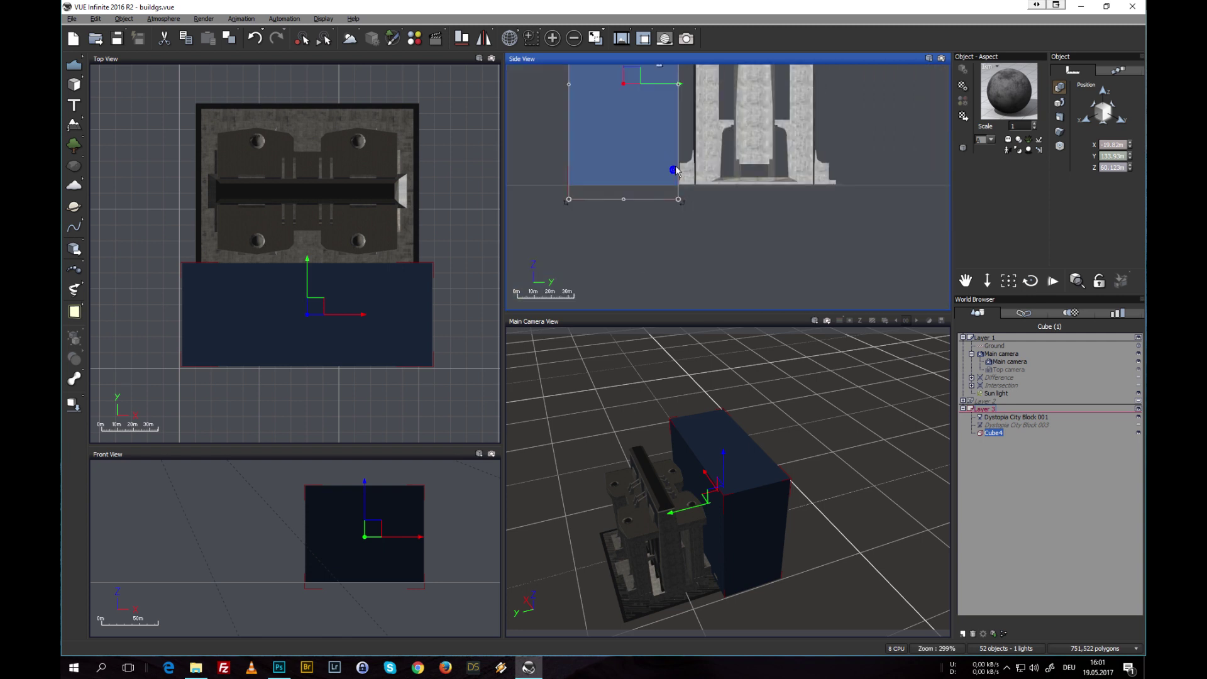
Move Cube4 above Dystopia City Block 001 in Layer 3 of the World Browser
right_drag(691, 230, 700, 260)
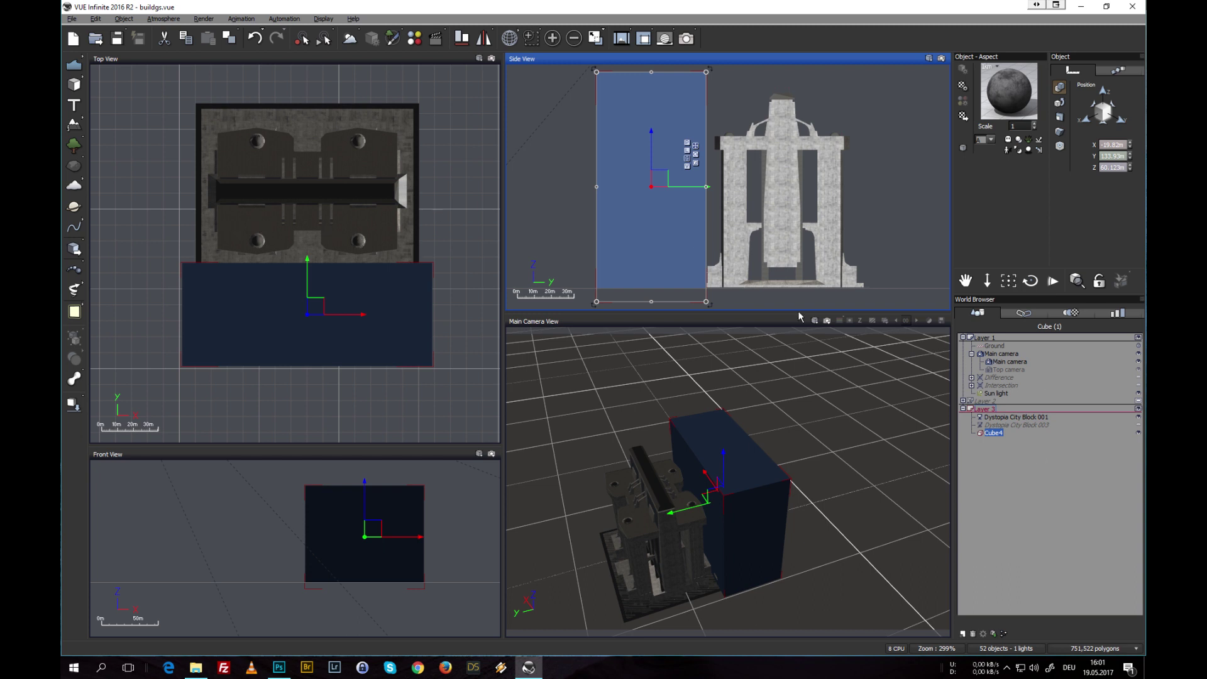
drag(994, 432, 999, 418)
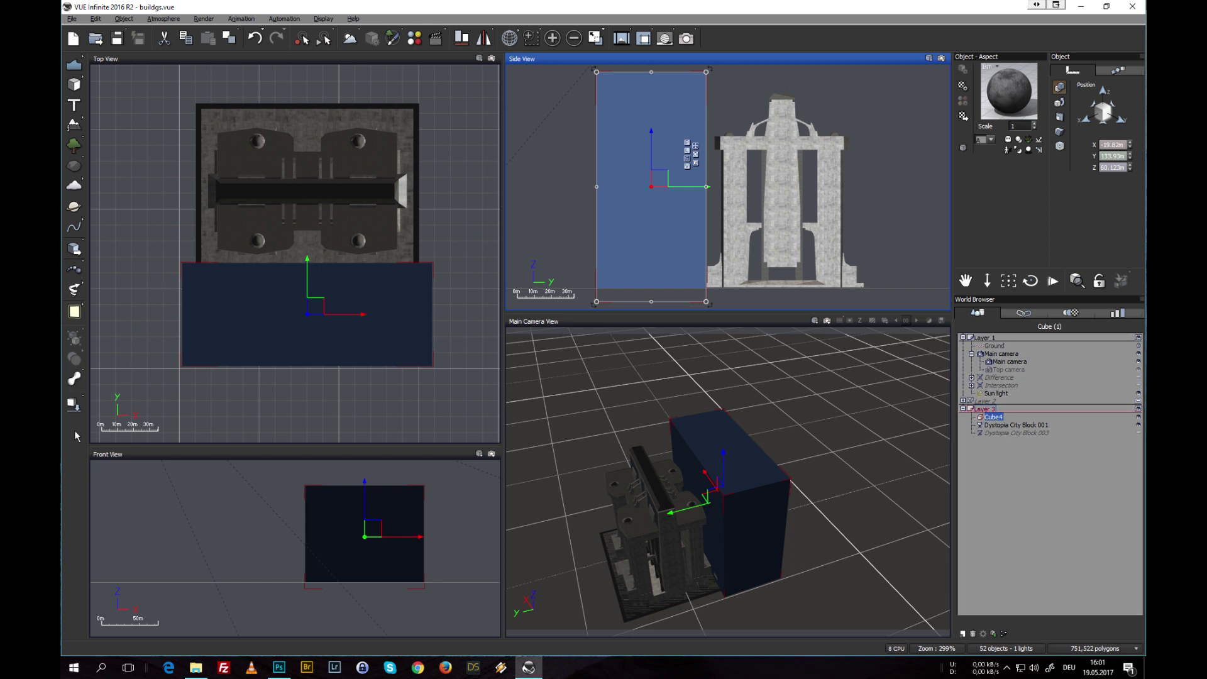
ctrl+click(1005, 426)
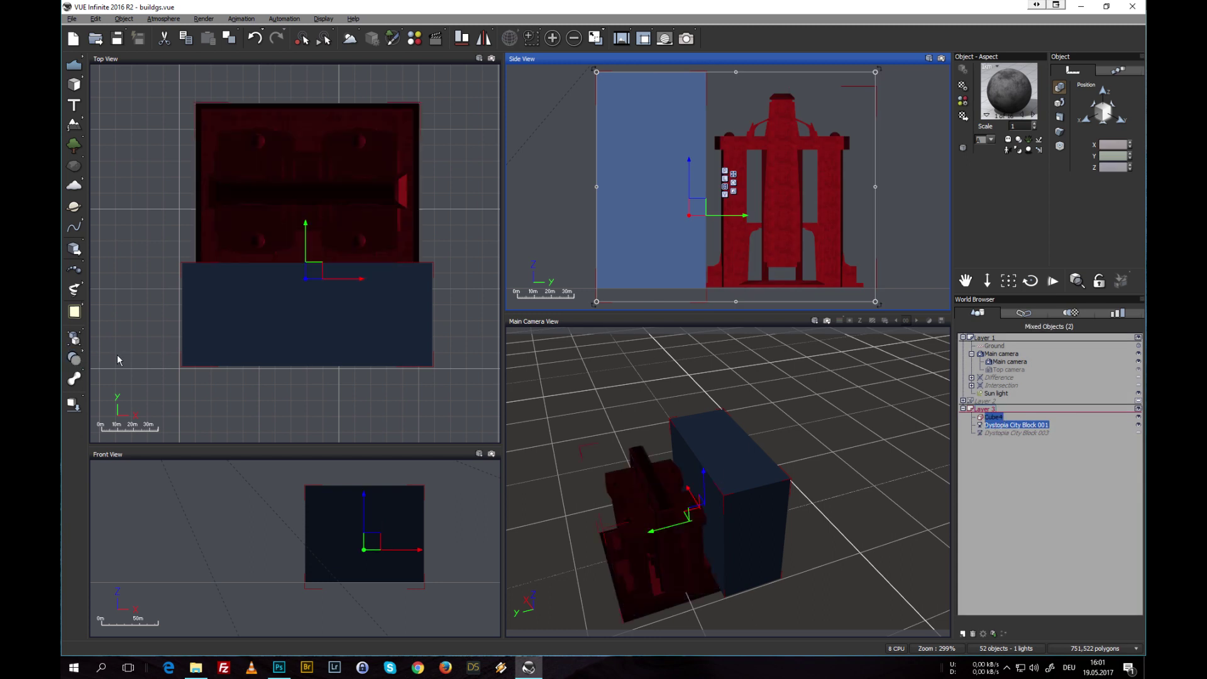
Select Cube4 and Dystopia City Block 001 and apply a Boolean Intersection
click(1013, 441)
click(991, 417)
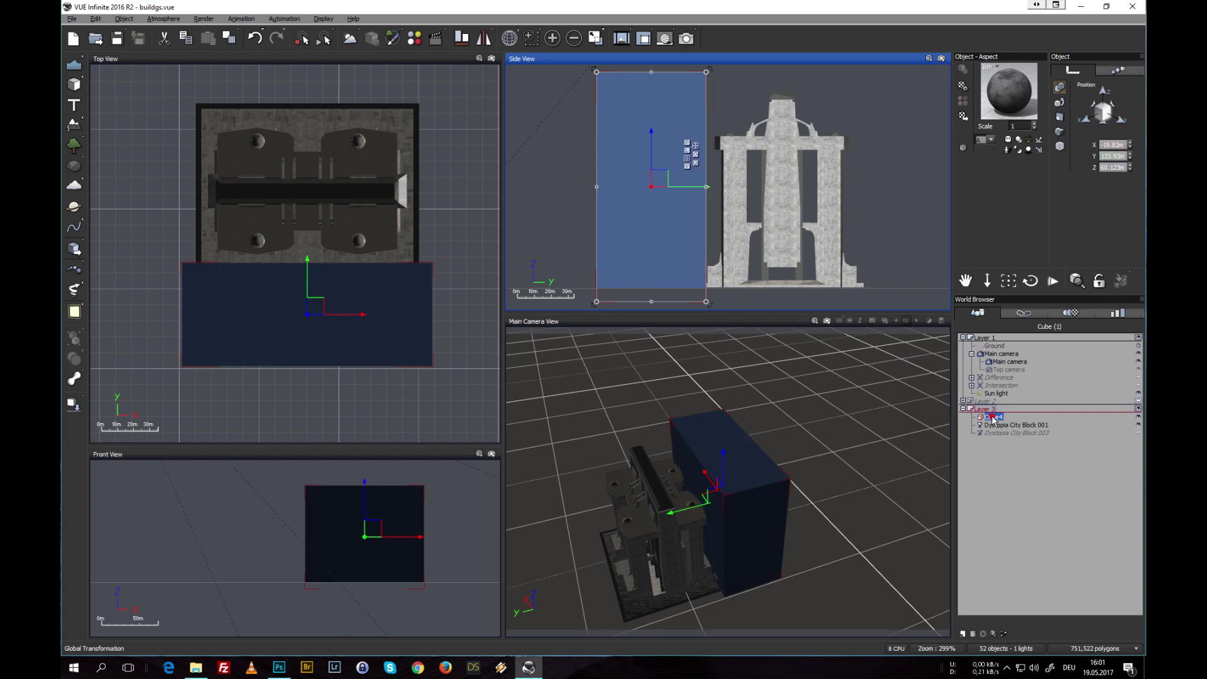
ctrl+click(1000, 425)
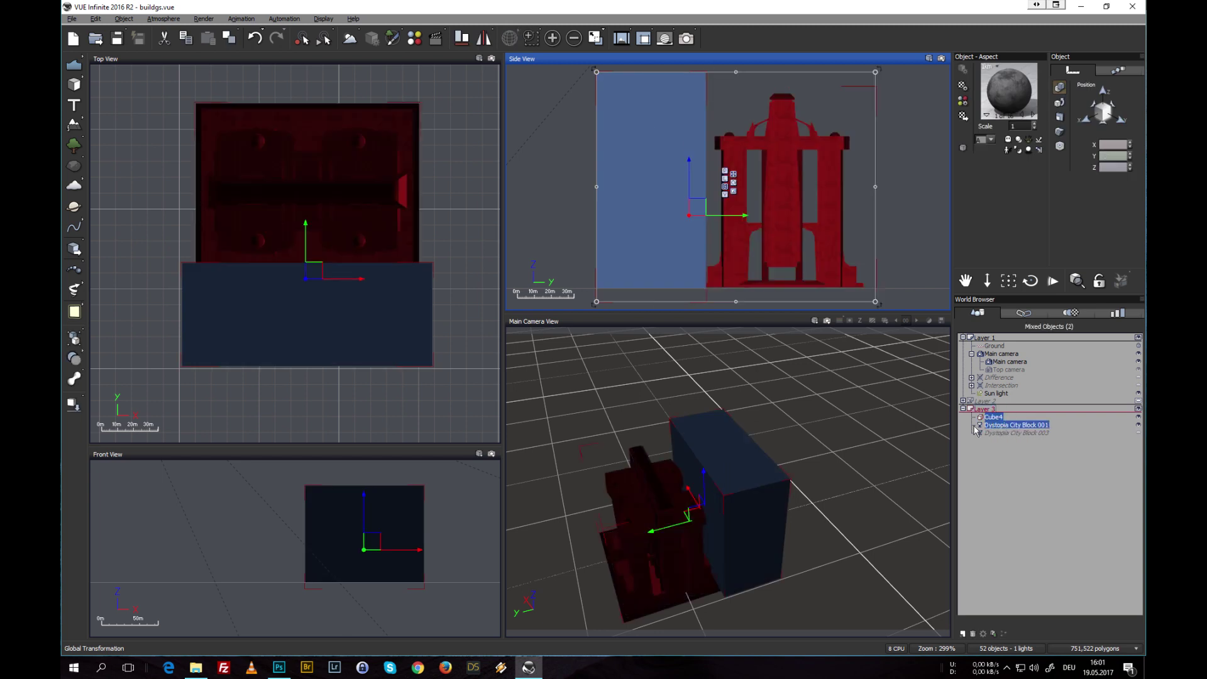
click(73, 358)
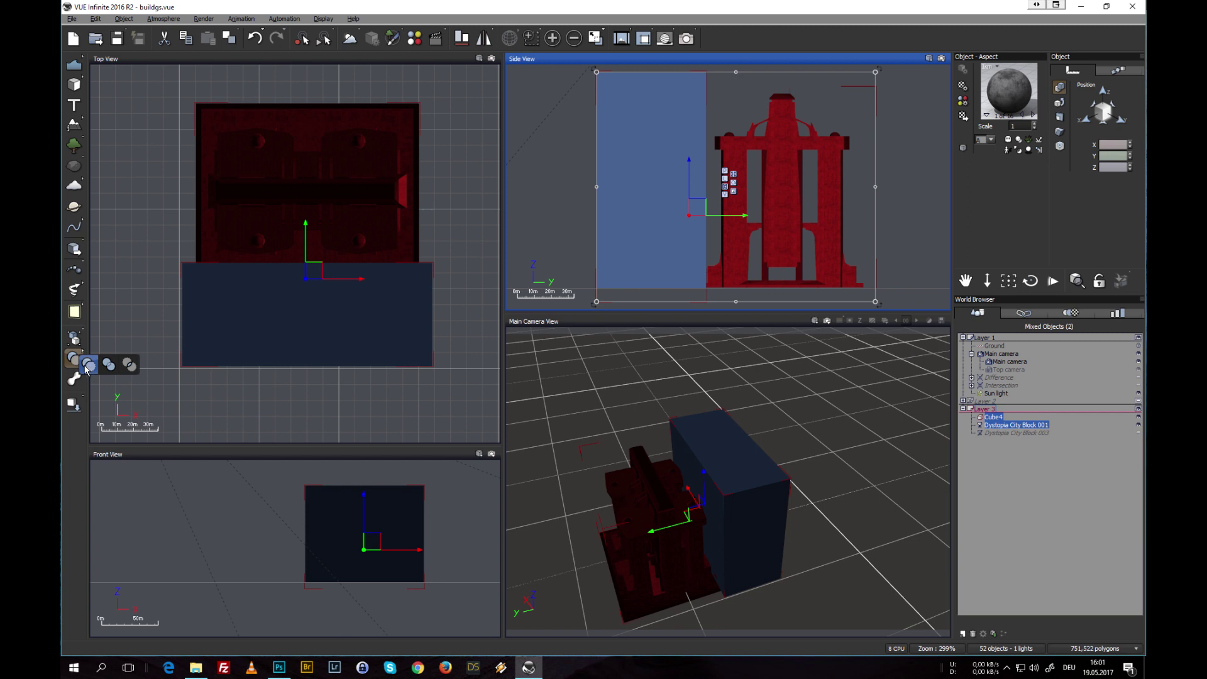
click(130, 365)
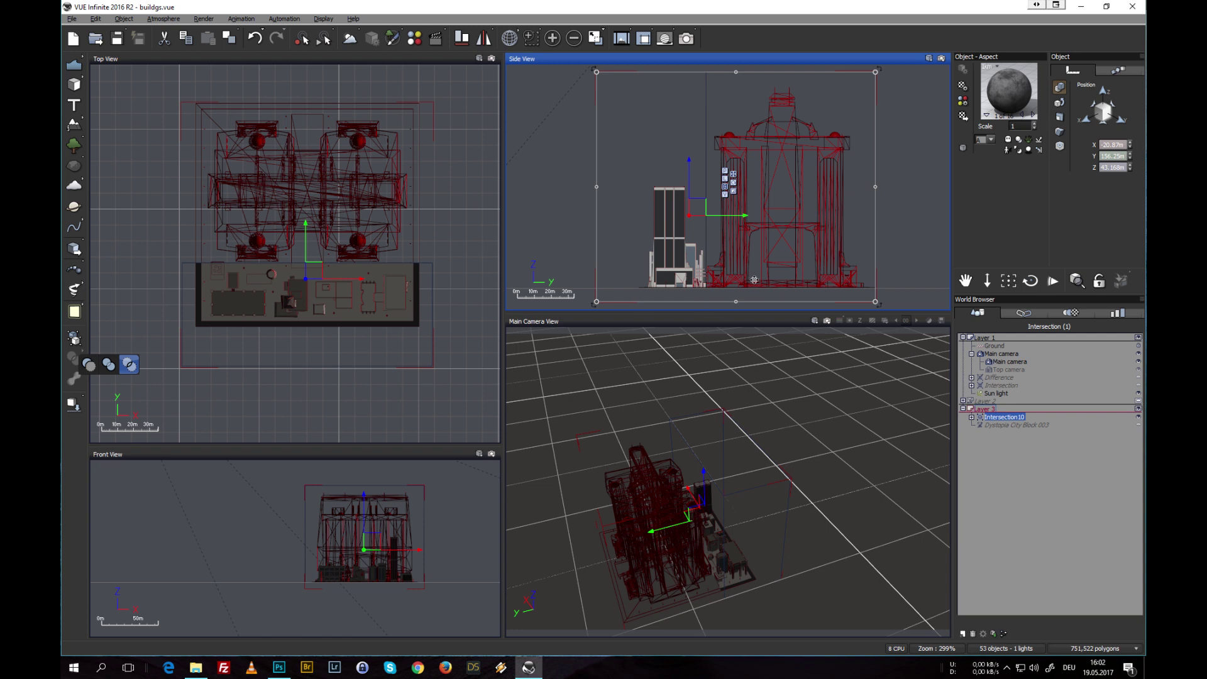
Orbit and move the camera closer to the intersected building
scroll(676, 475, up, 5)
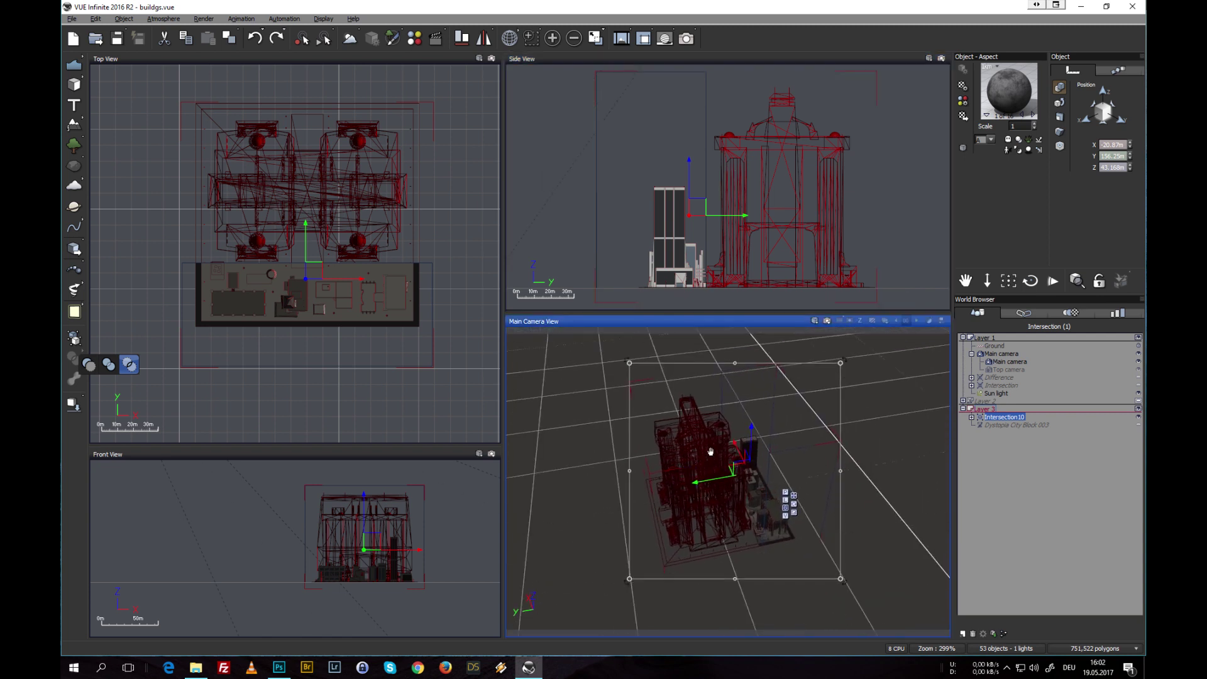
drag(1030, 280, 697, 460)
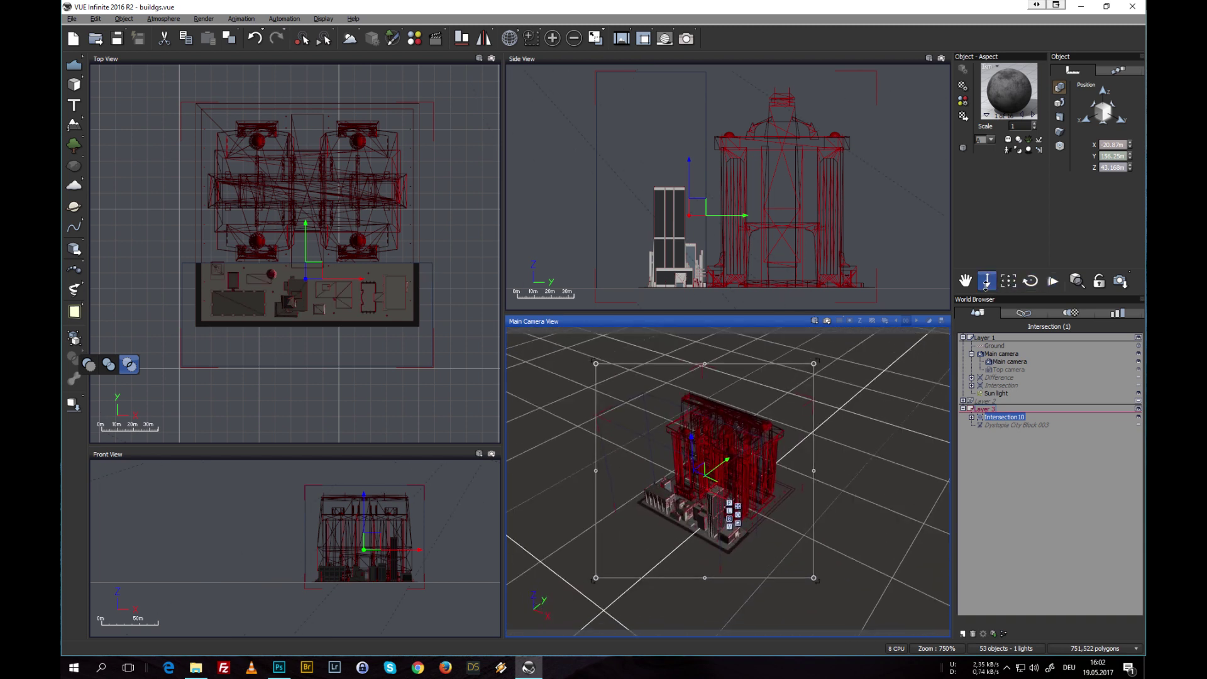
drag(986, 280, 913, 265)
Render the Main Camera View, ignoring the luminous-materials warning and not stacking the render
click(839, 320)
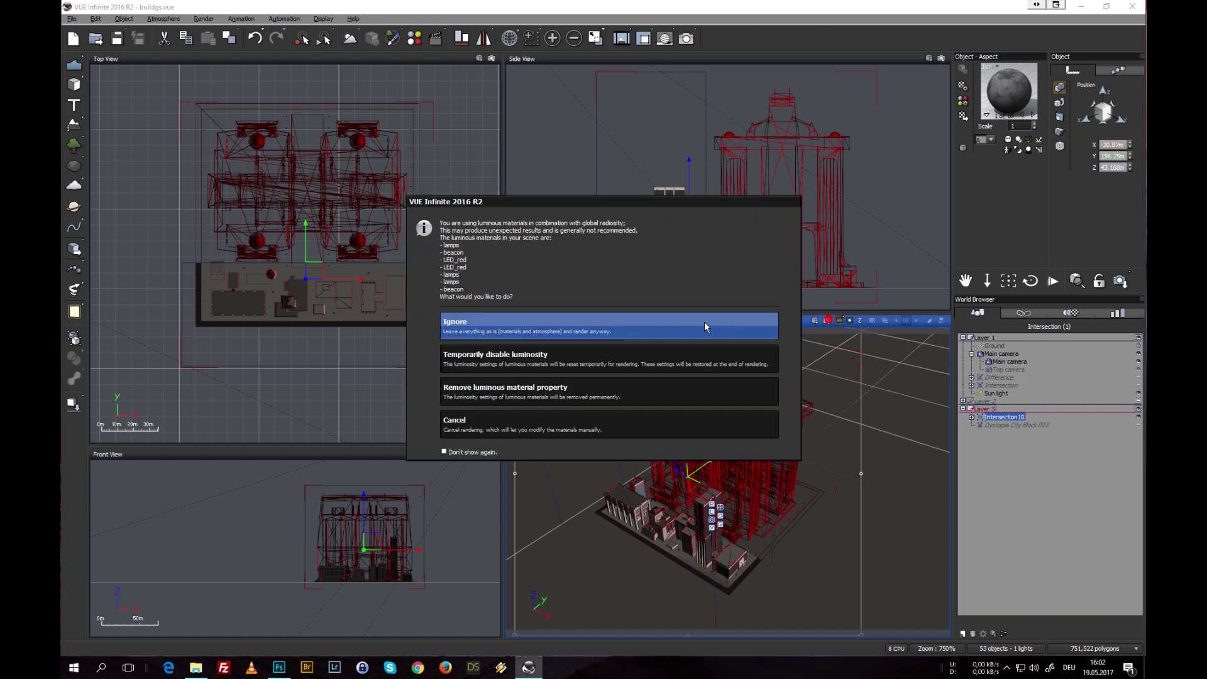
click(678, 323)
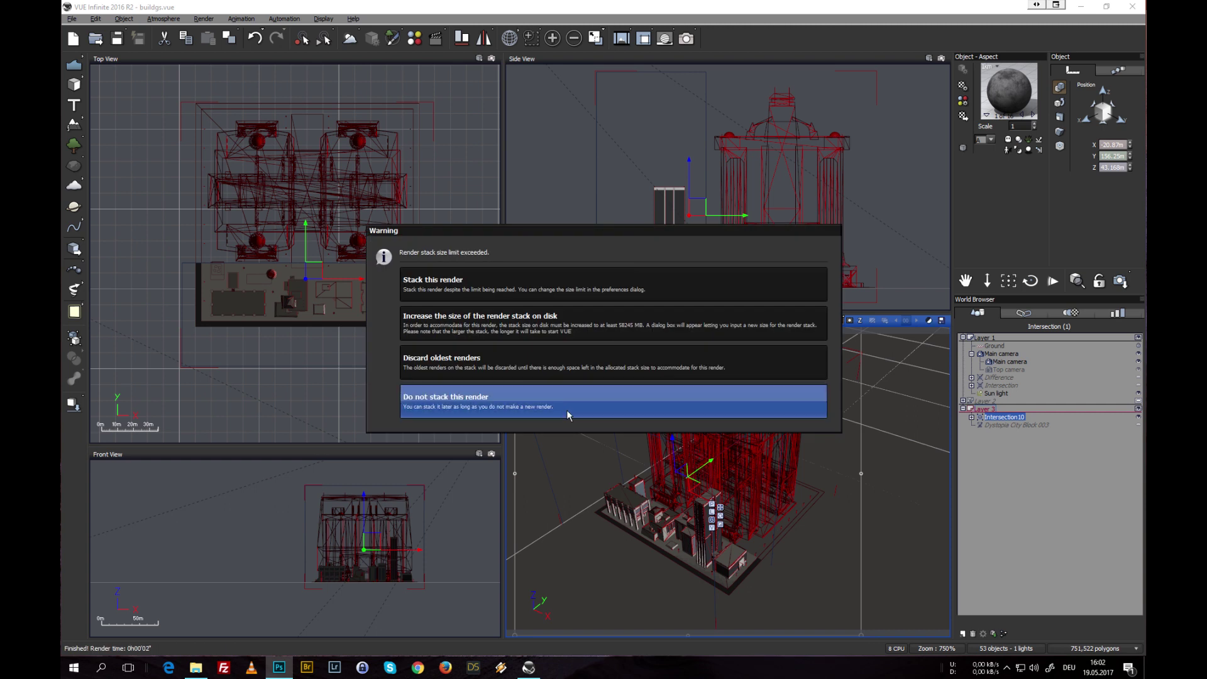
click(579, 409)
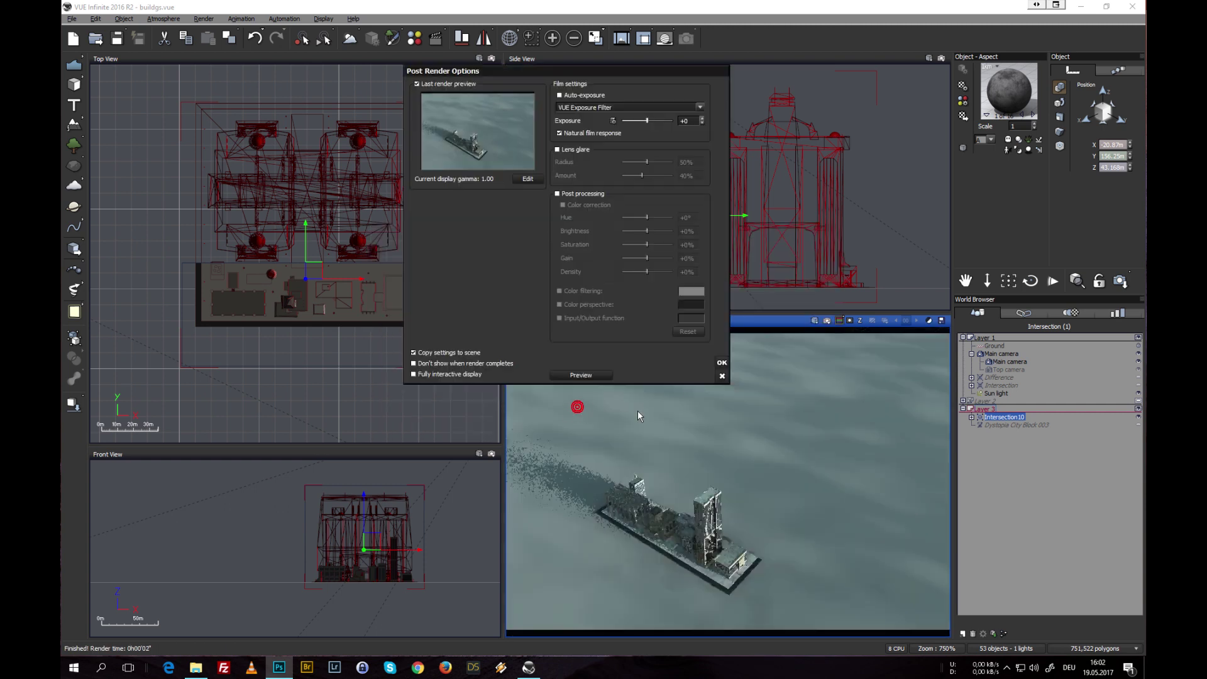
click(721, 363)
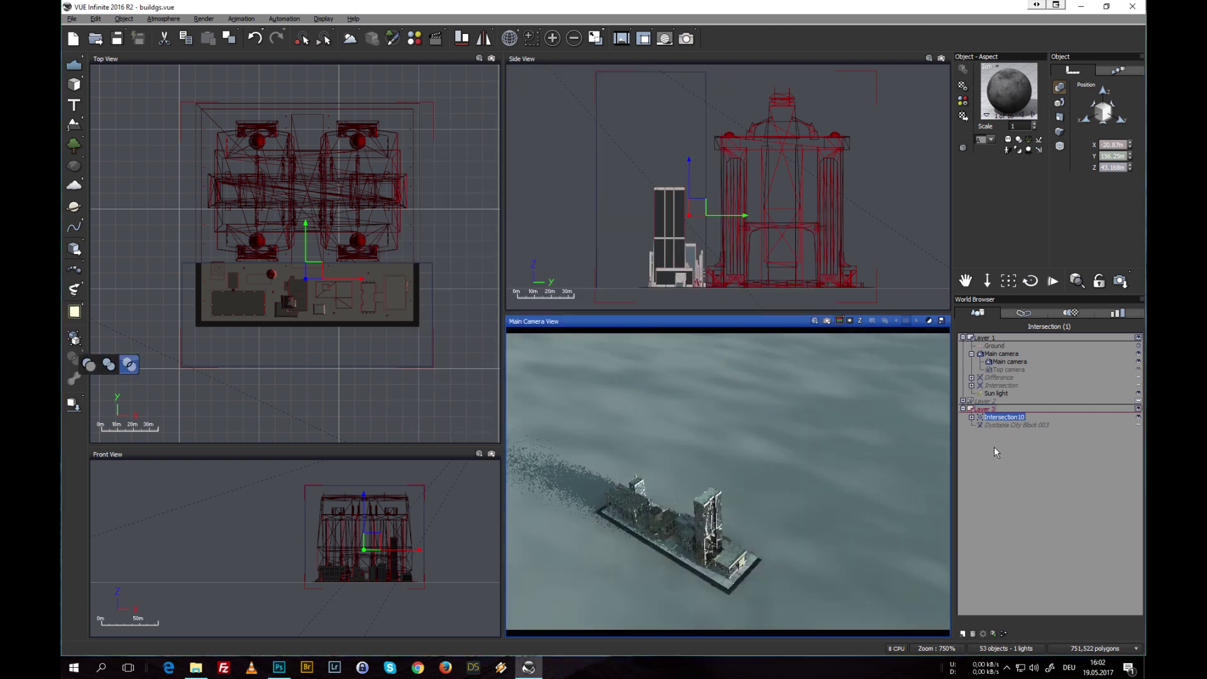
Select Cube4 inside Intersection10 and move it over the twin-tower building in Top View
click(971, 417)
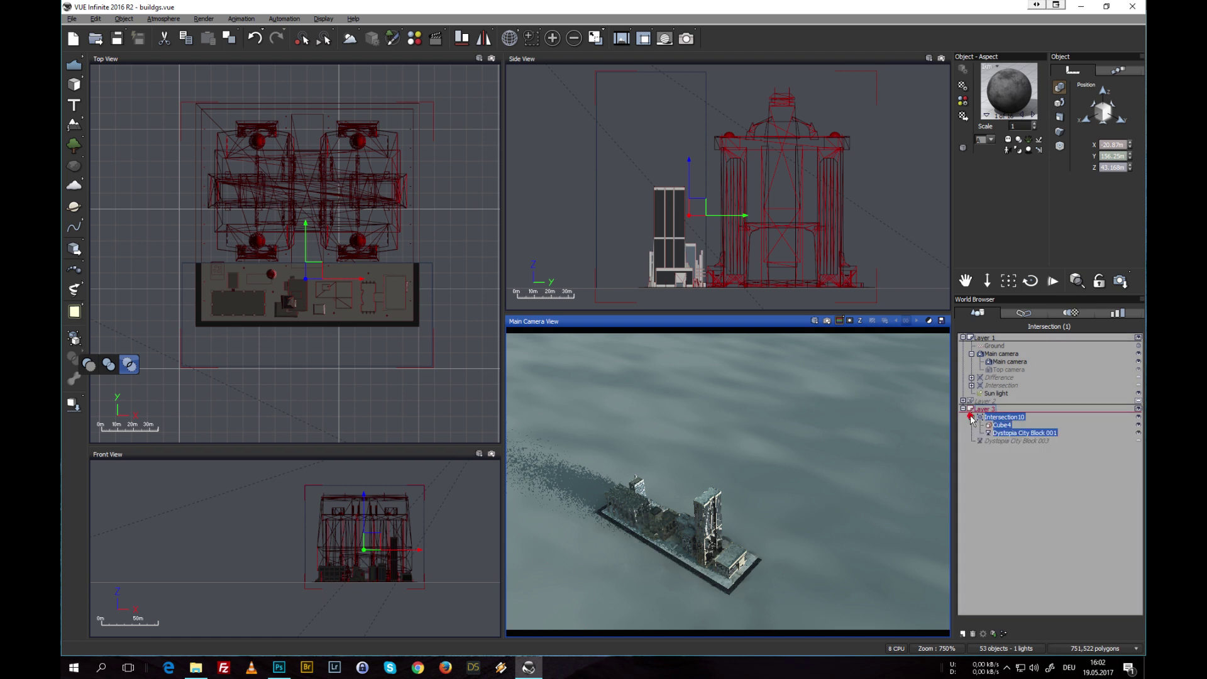
click(1001, 425)
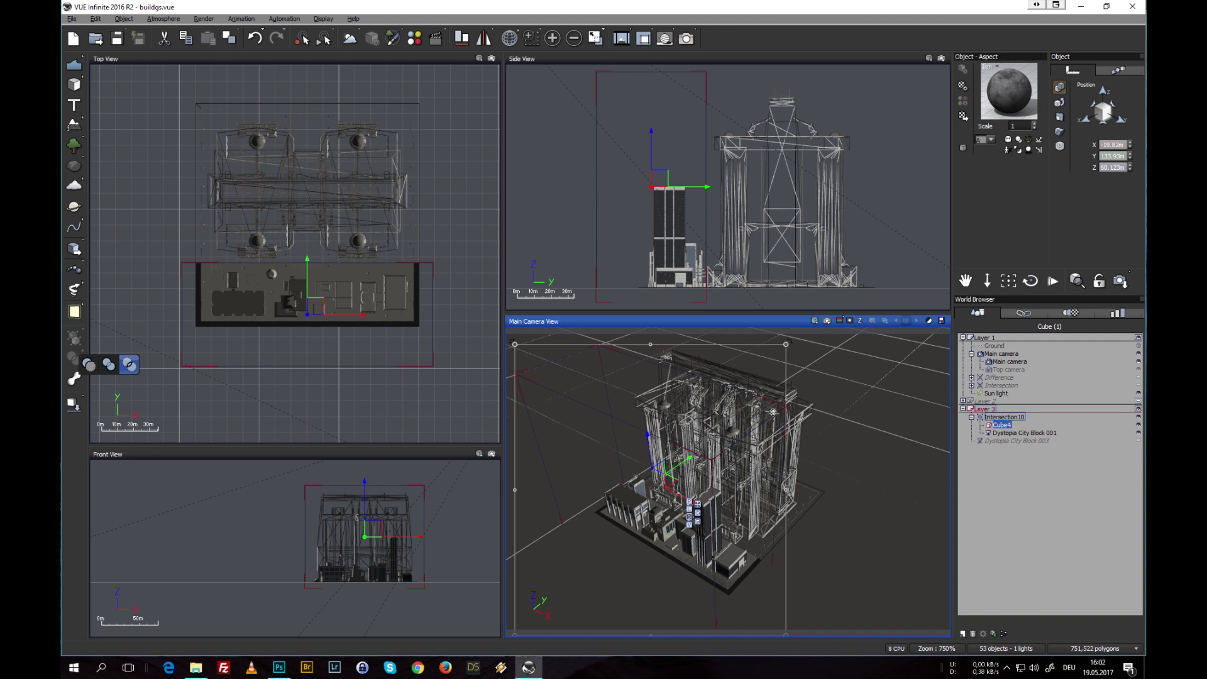
mouse_move(309, 279)
mouse_down()
mouse_move(307, 171)
mouse_move(262, 108)
mouse_up()
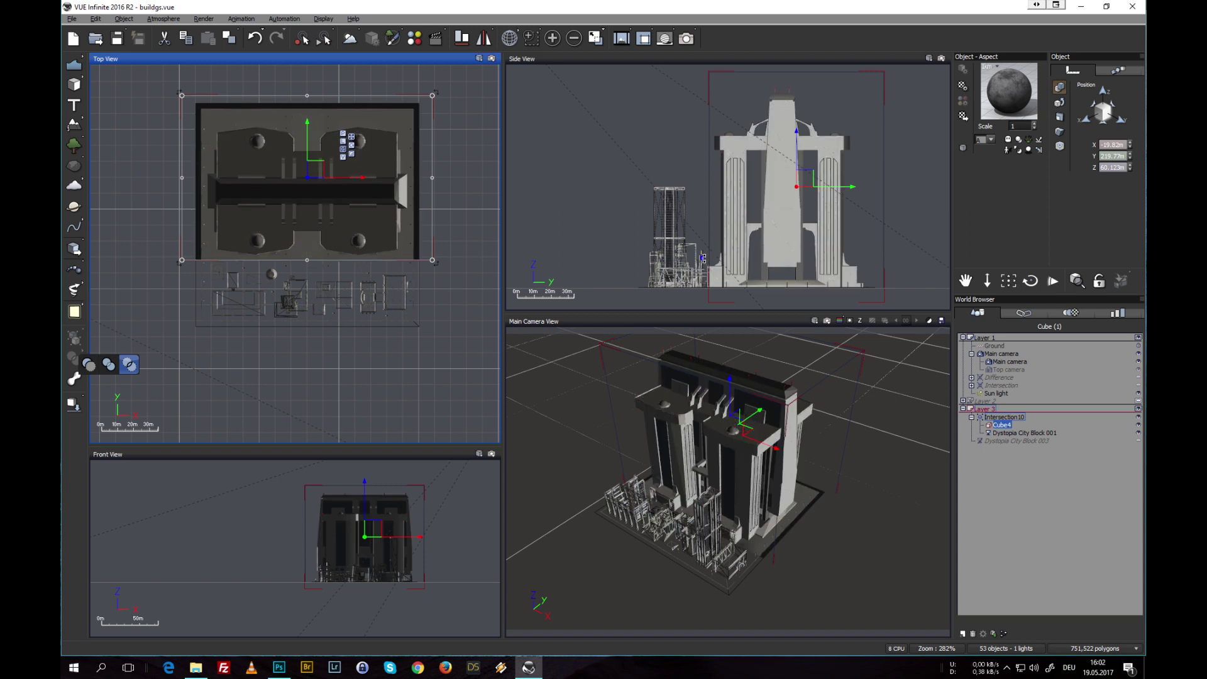
Fine-tune Cube4's position in the zoomed Side View to align the cut edge
scroll(650, 195, up, 5)
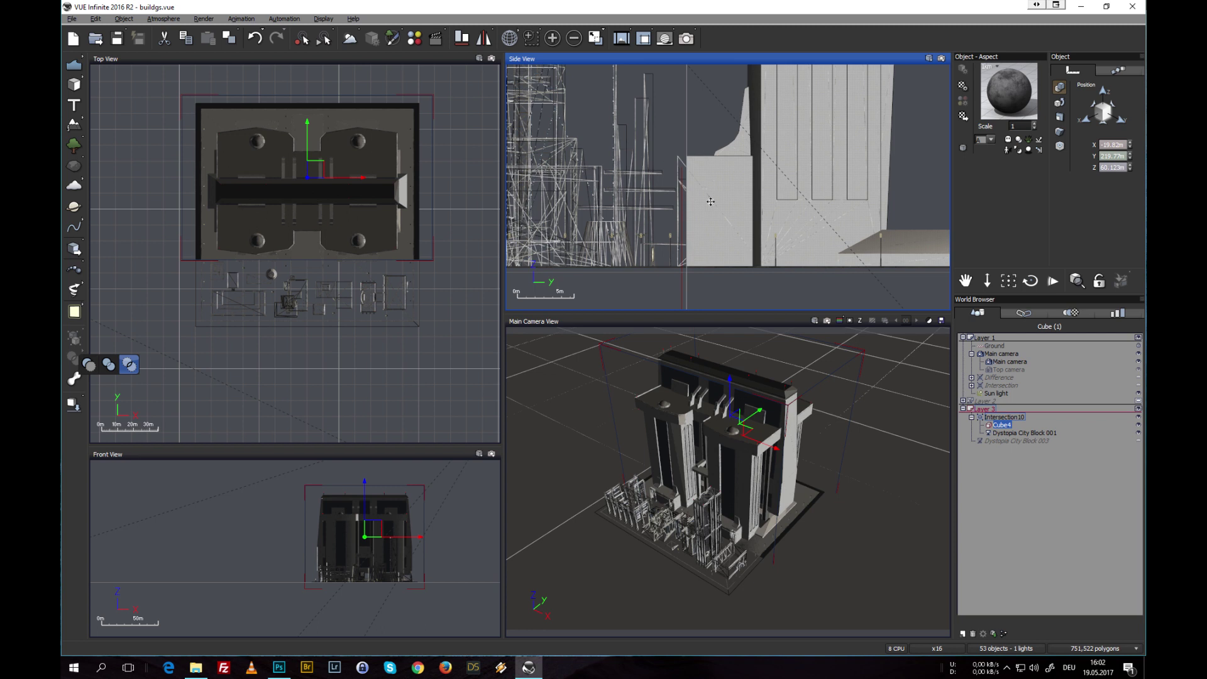
drag(710, 203, 691, 199)
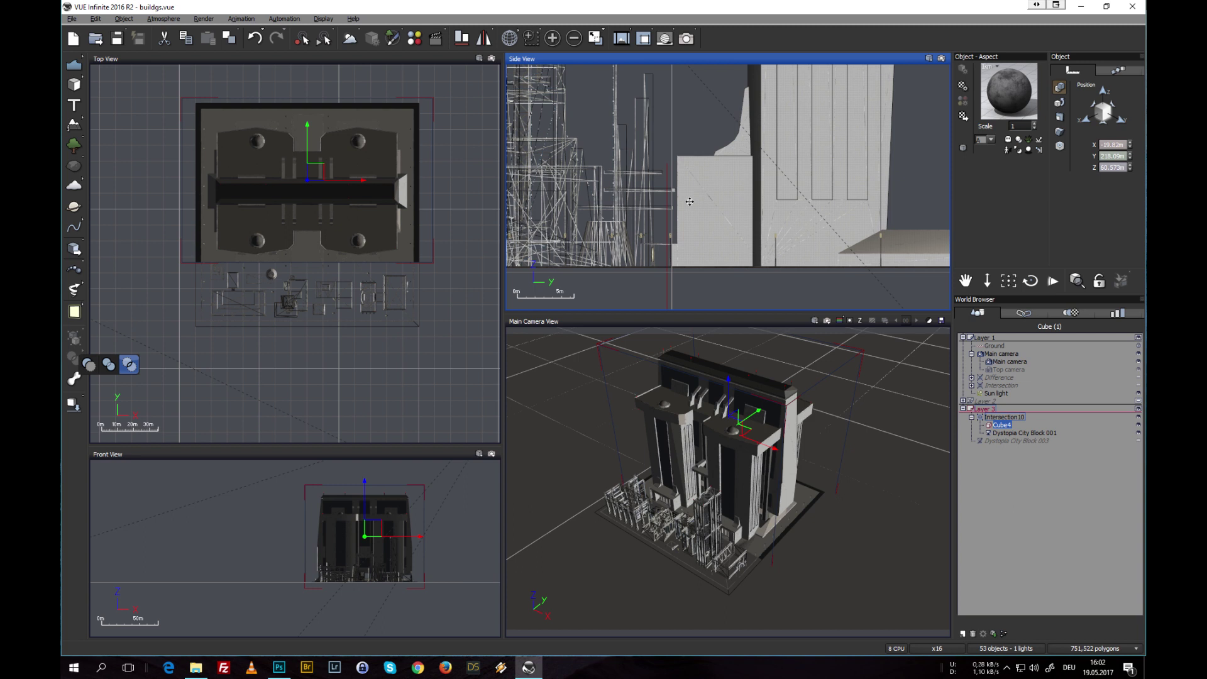
scroll(669, 226, up, 5)
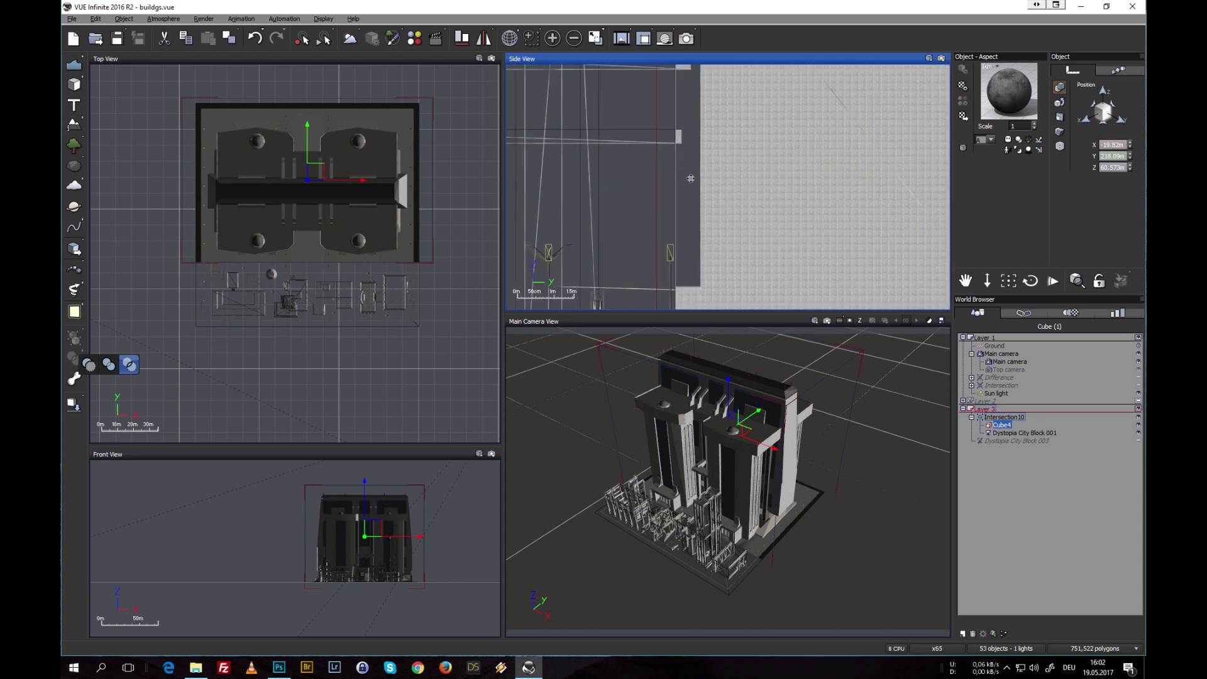
drag(690, 178, 705, 182)
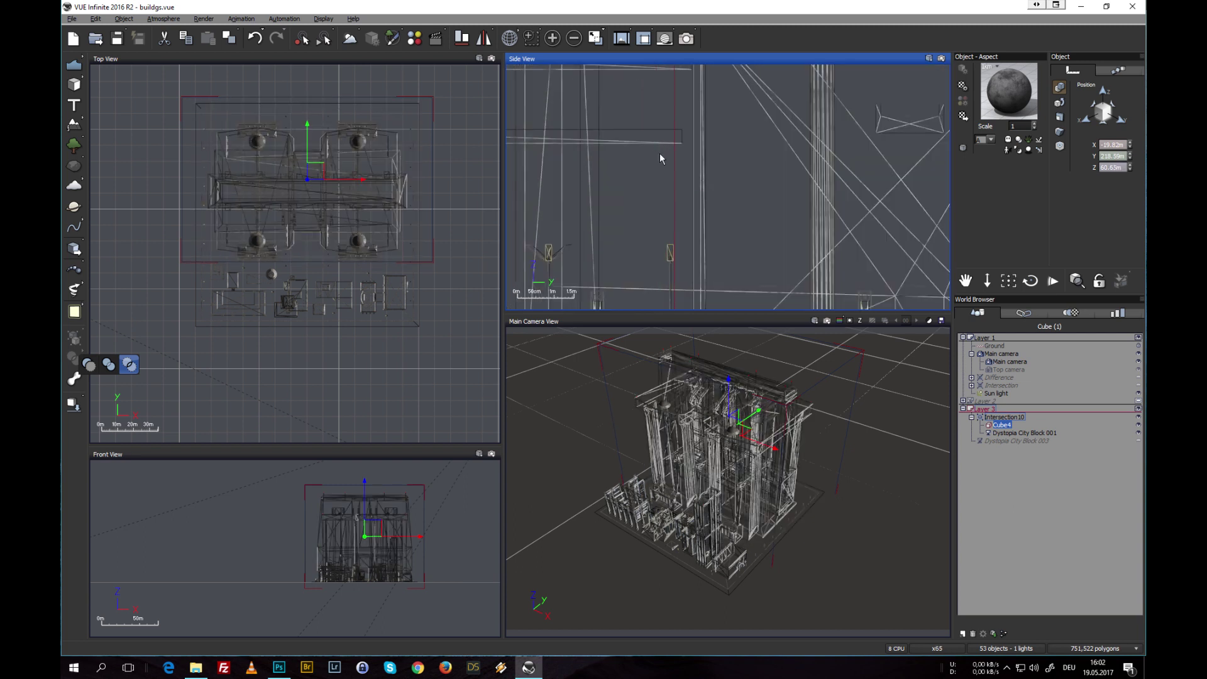
scroll(669, 188, down, 3)
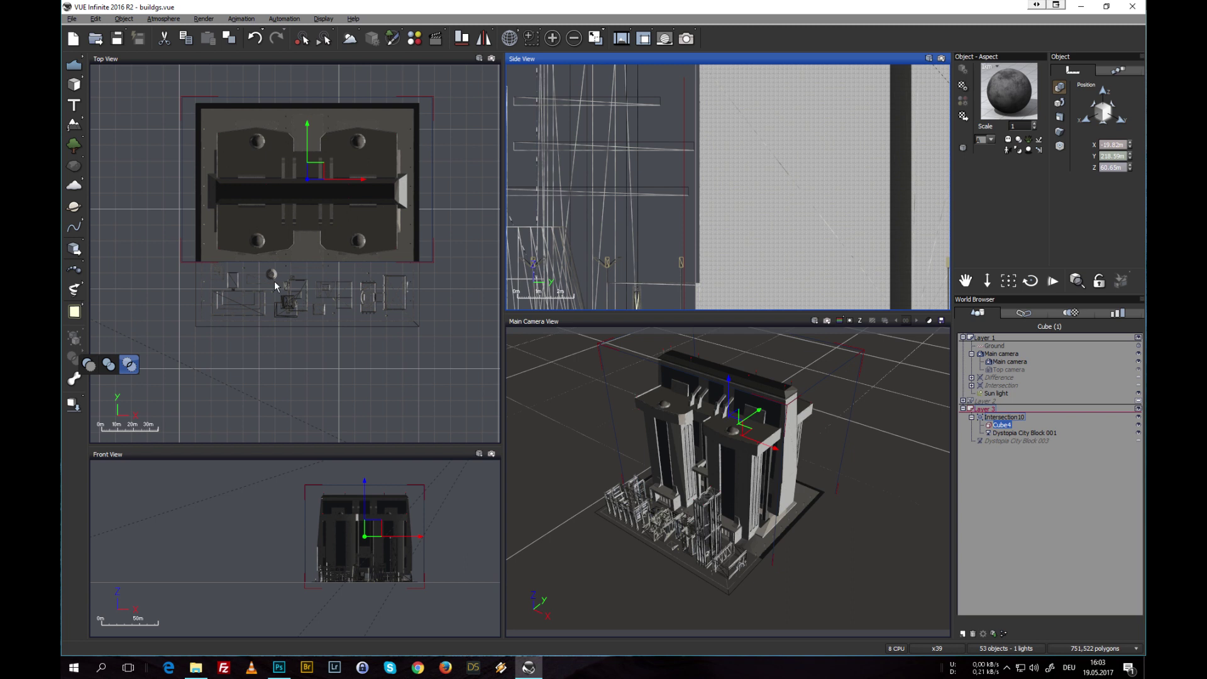
right_drag(669, 180, 628, 232)
scroll(630, 232, down, 5)
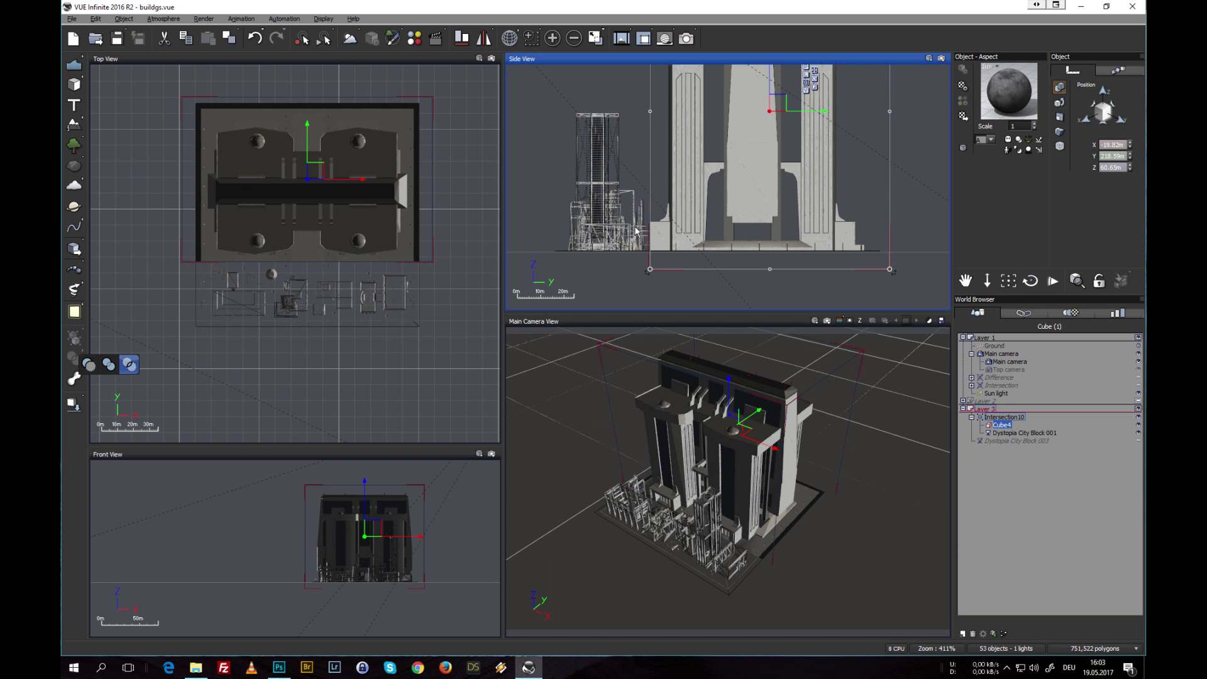
right_drag(712, 181, 635, 236)
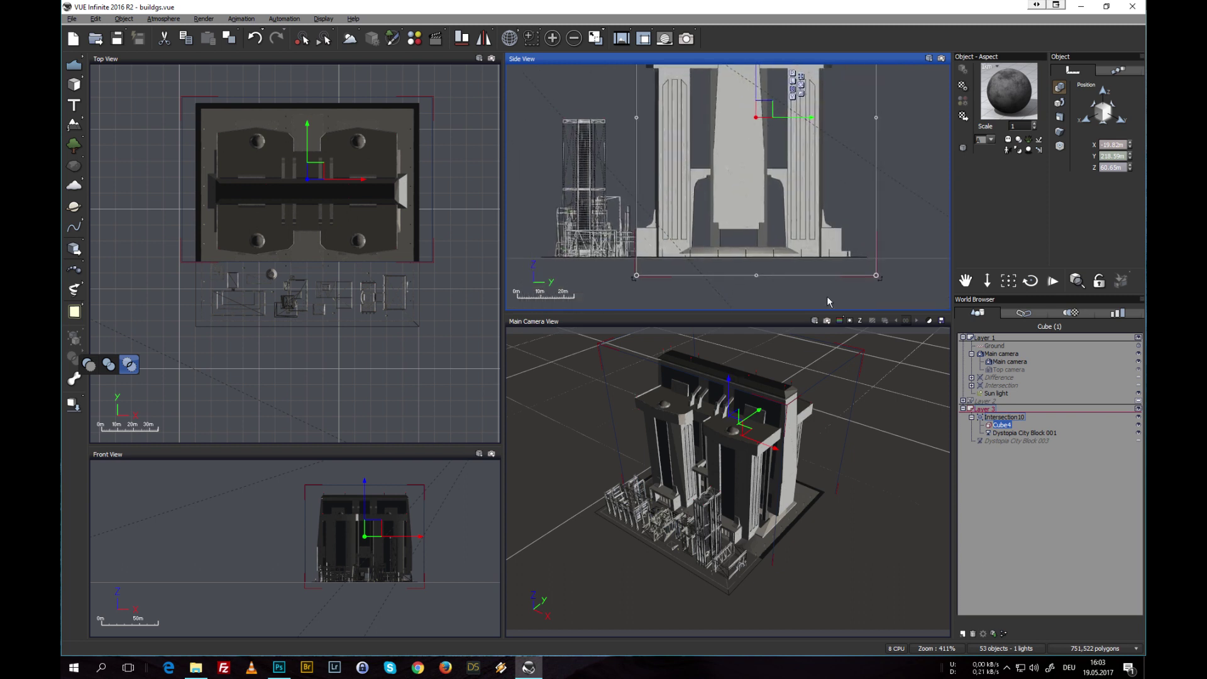
Re-render the Main Camera View ignoring warnings without stacking, then select Dystopia City Block 001
click(718, 424)
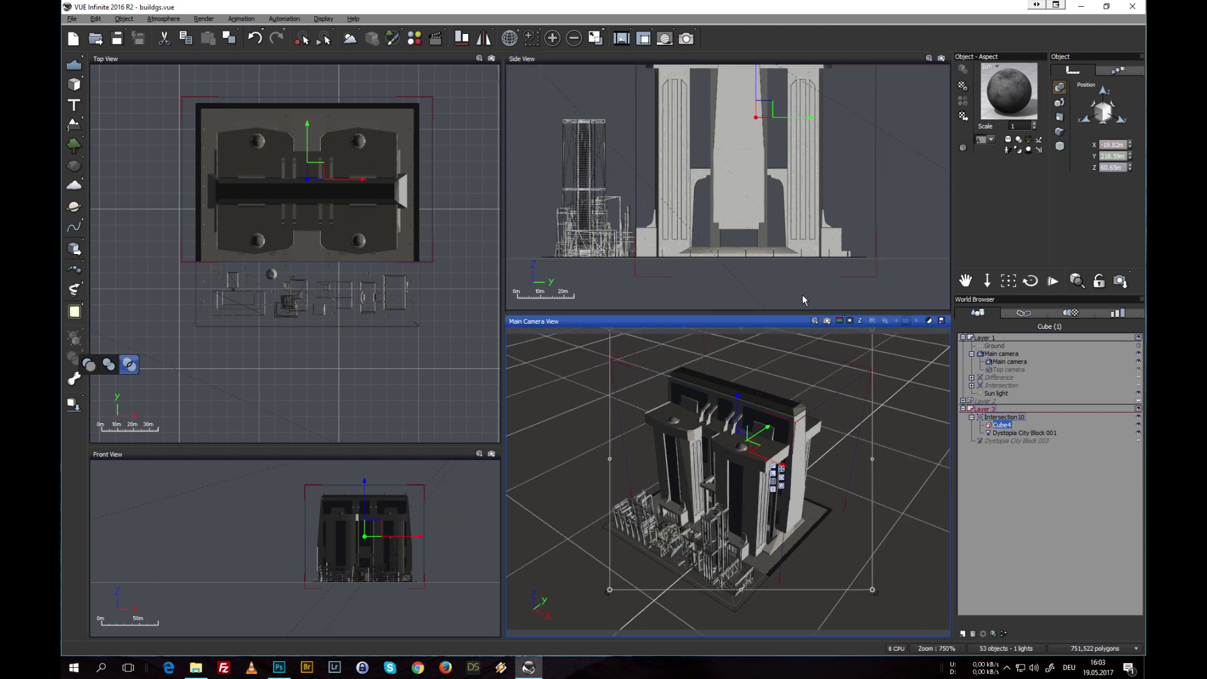
click(826, 321)
click(545, 310)
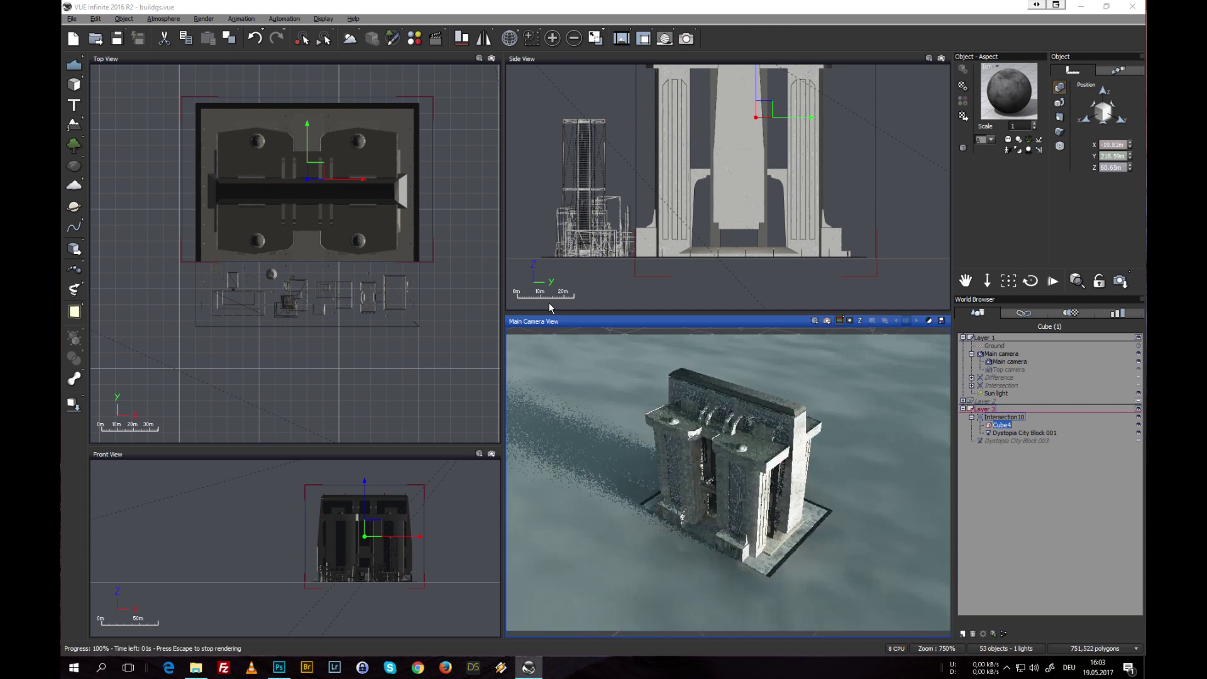
click(561, 400)
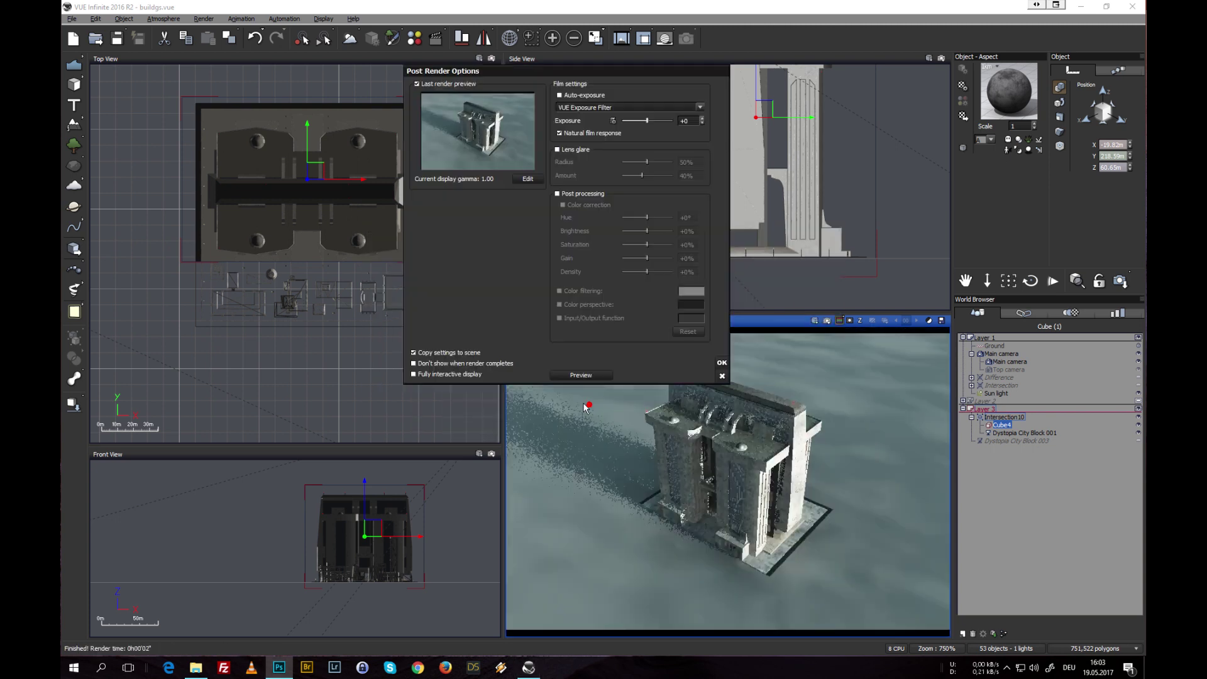
click(721, 363)
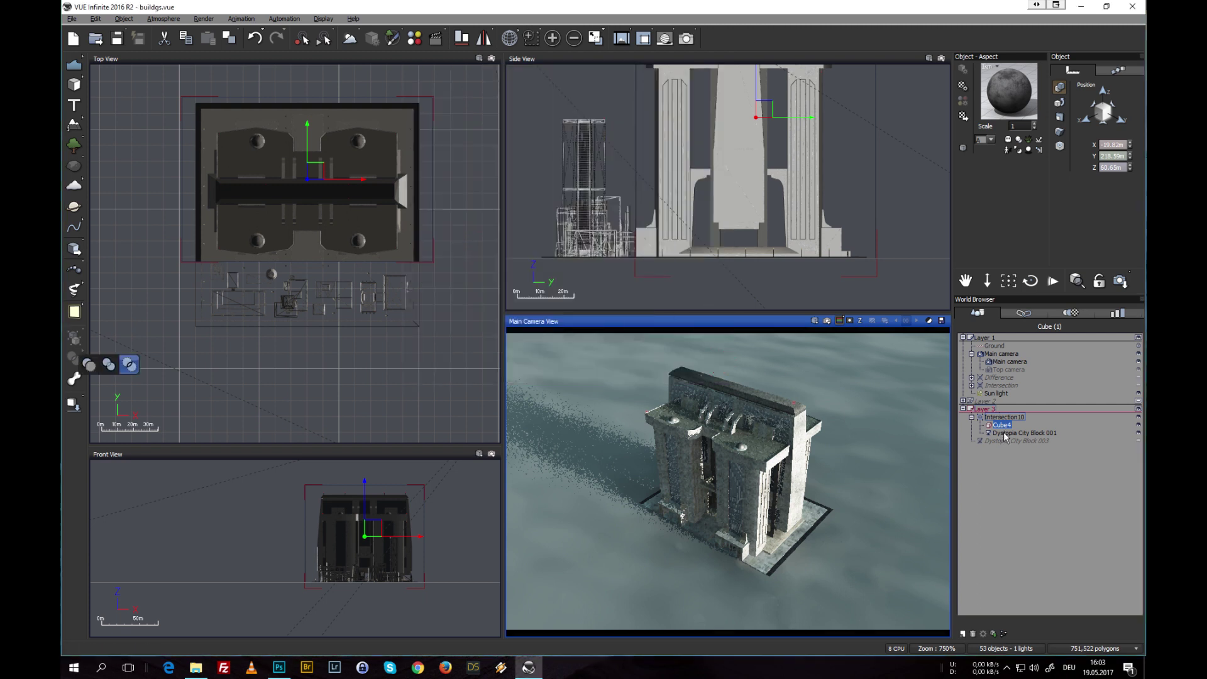
click(1006, 433)
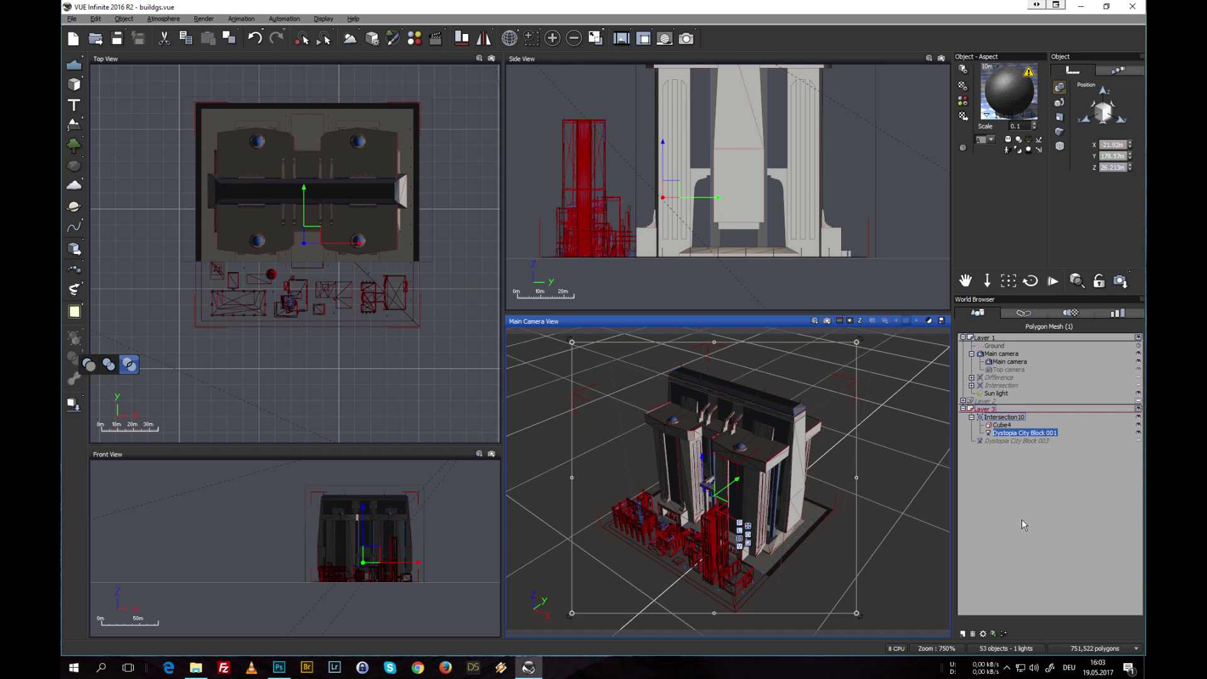
Collapse Intersection10 in the World Browser and select Dystopia City Block 003
click(1006, 417)
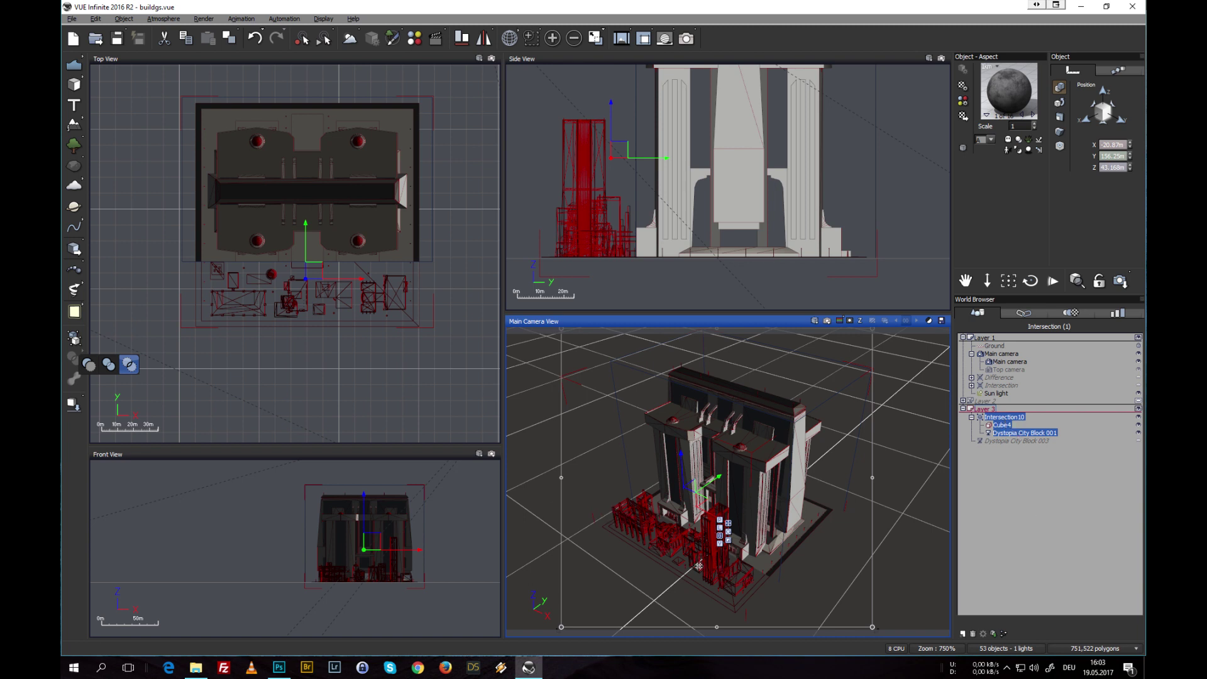
click(1018, 496)
click(970, 417)
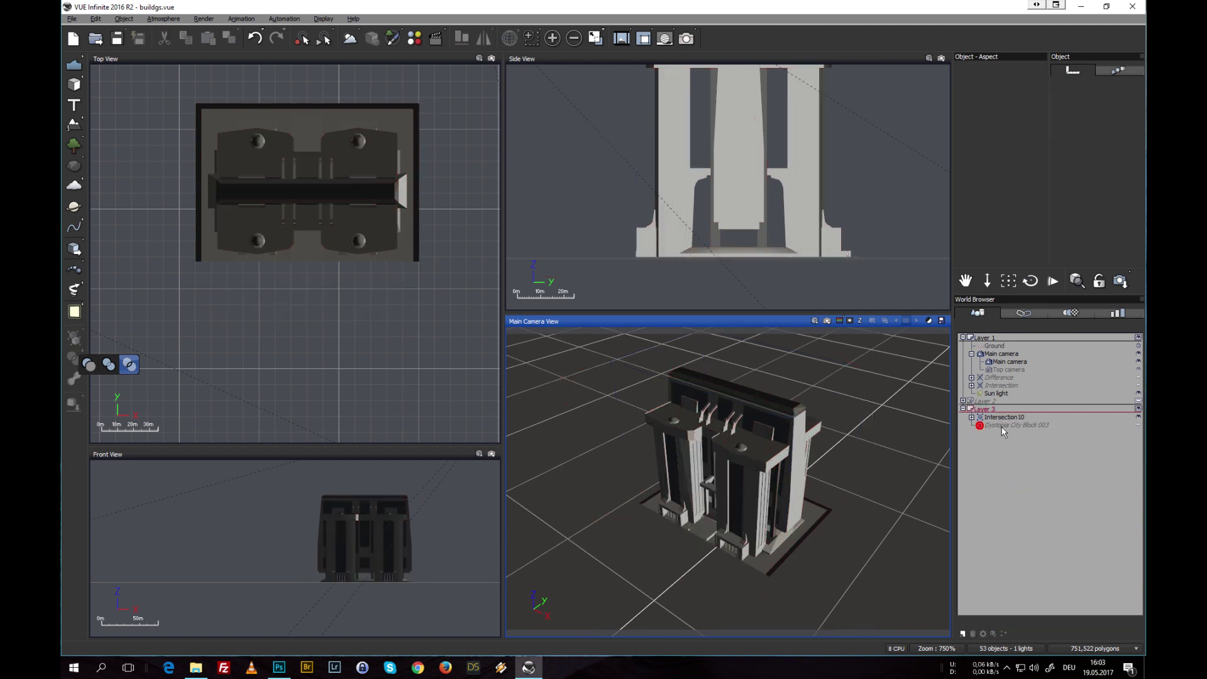
click(1000, 424)
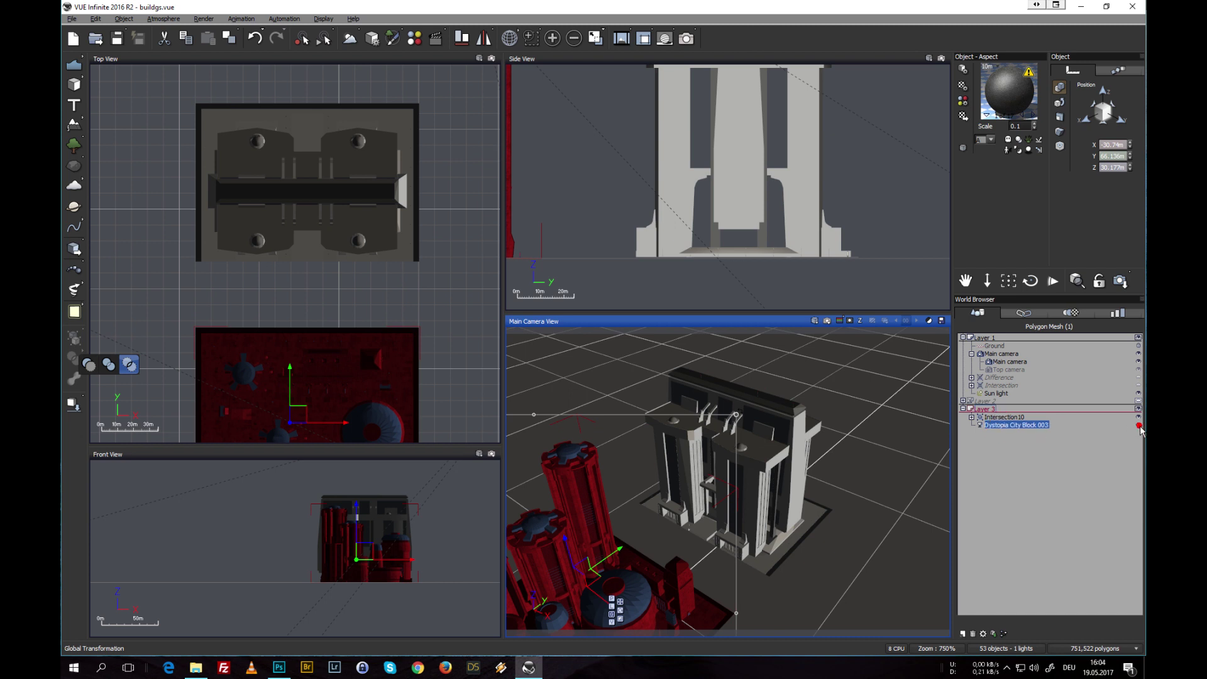
Center Dystopia City Block 003 in Top View and switch Top View to wireframe display
right_drag(309, 335, 332, 203)
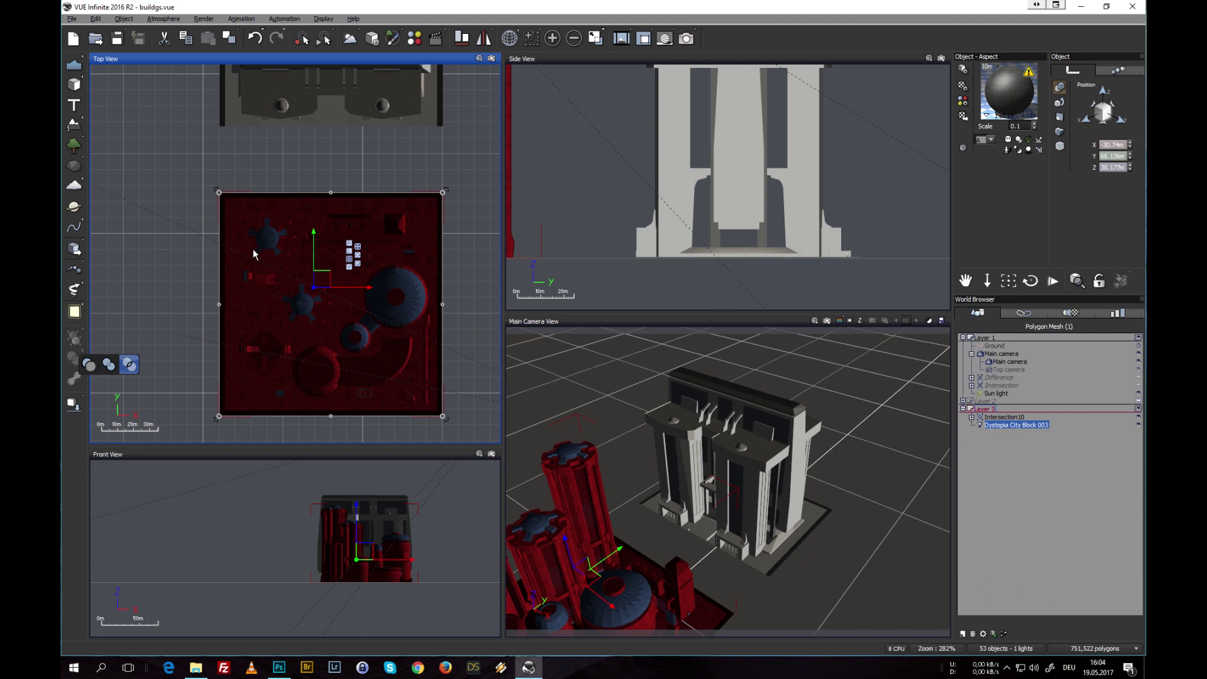
scroll(255, 235, up, 6)
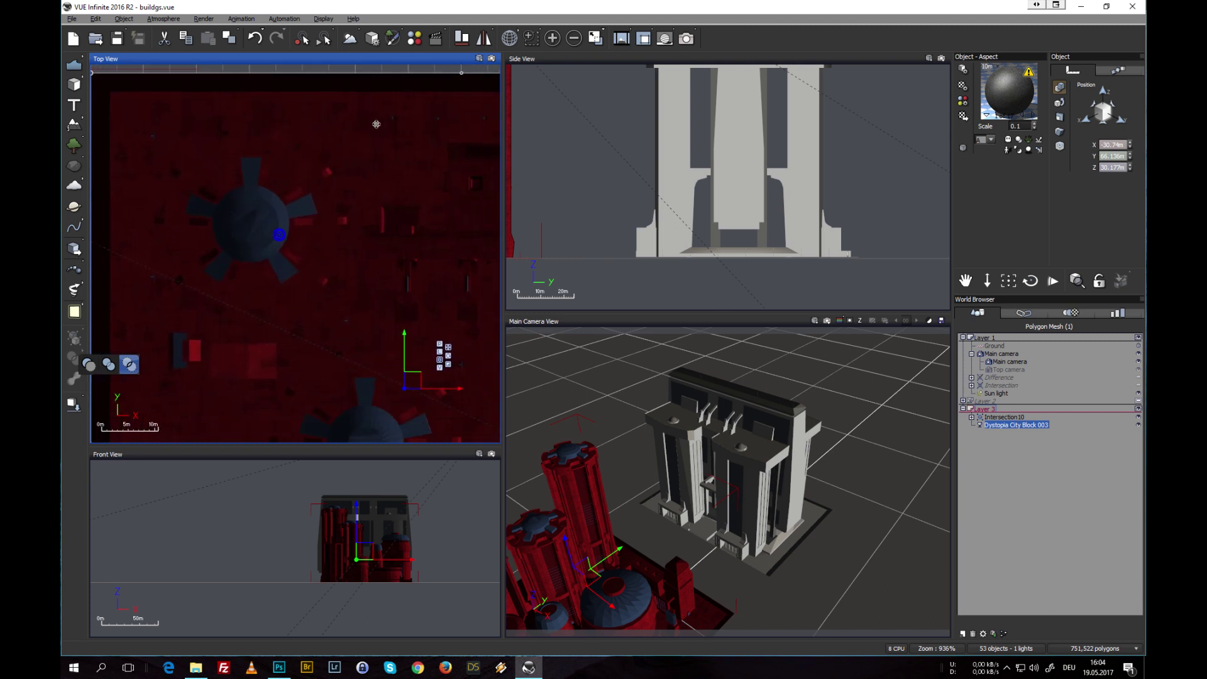
click(478, 58)
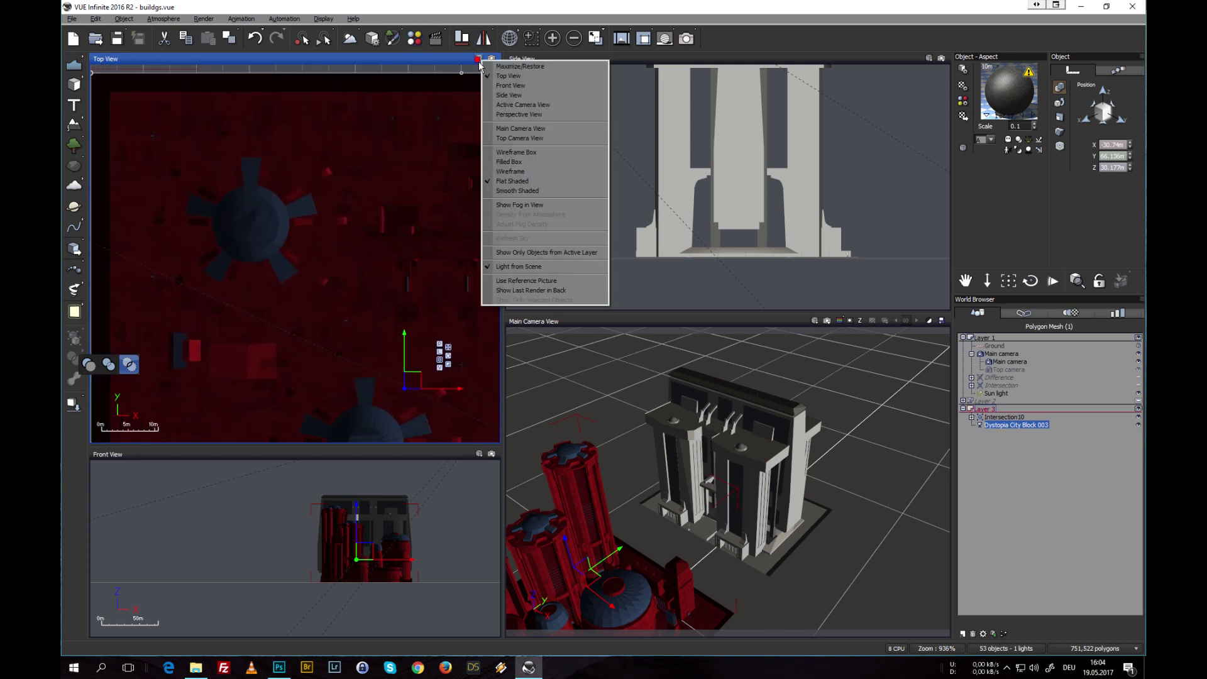
click(518, 171)
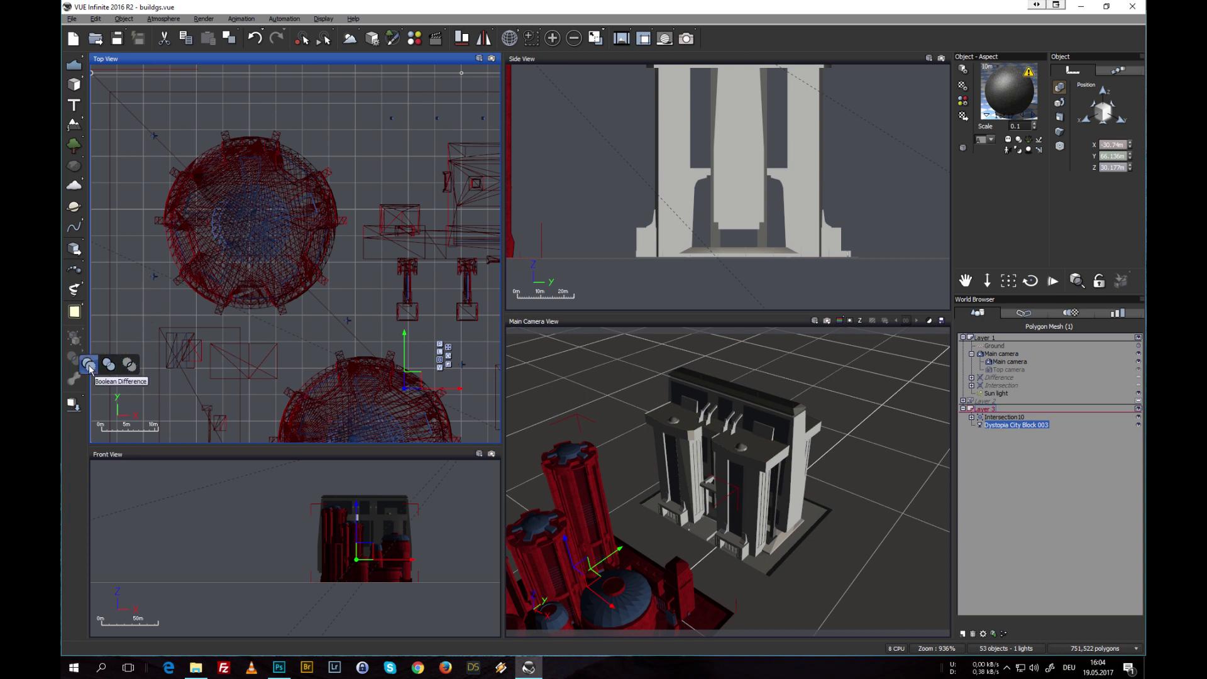
Duplicate the cutting cube Cube4 inside Intersection10 to make Cube5
click(1022, 483)
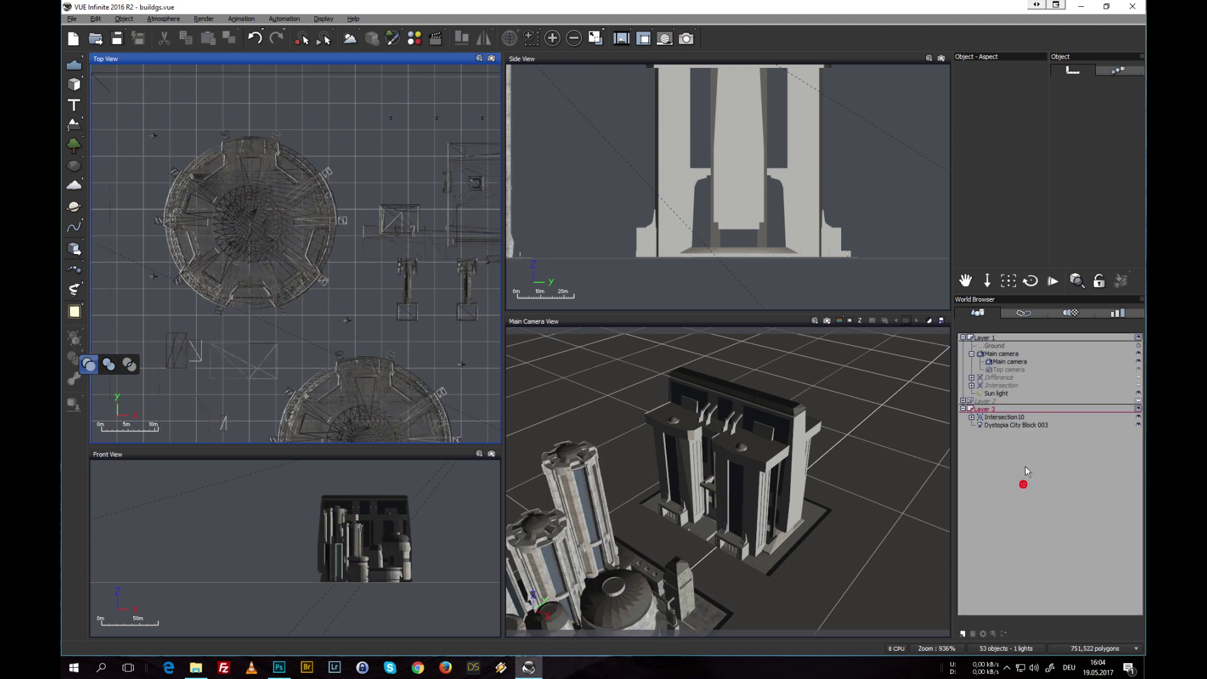
click(971, 417)
click(1002, 424)
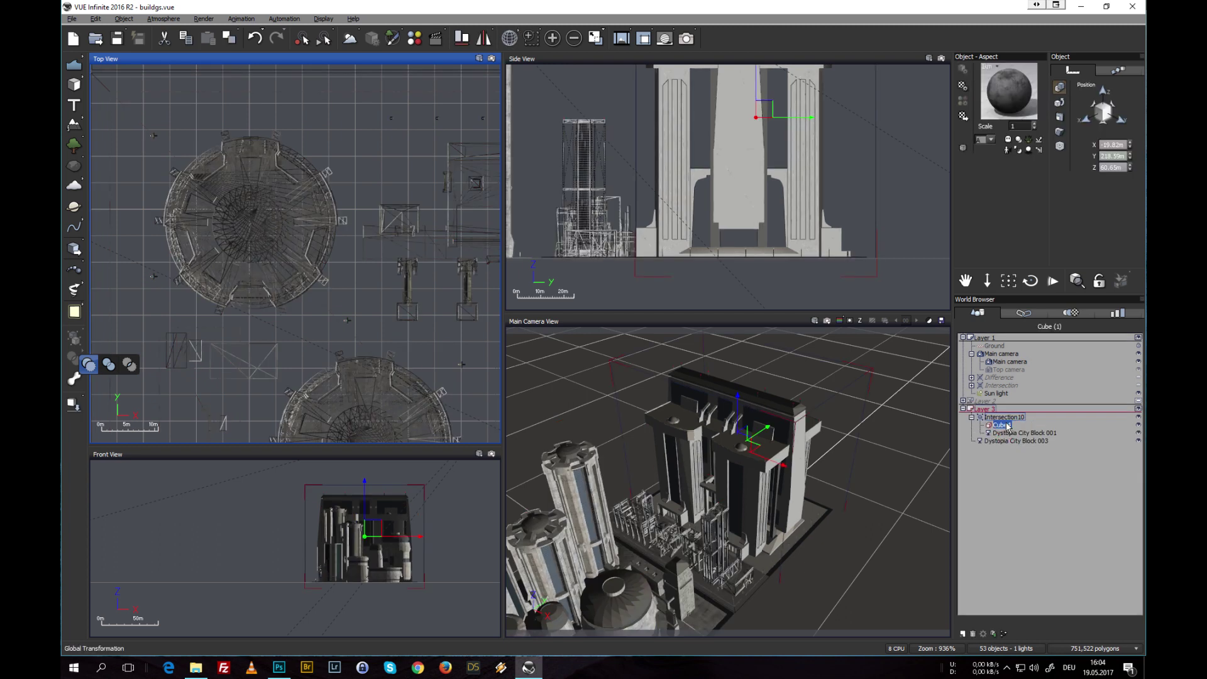
key(ctrl+d)
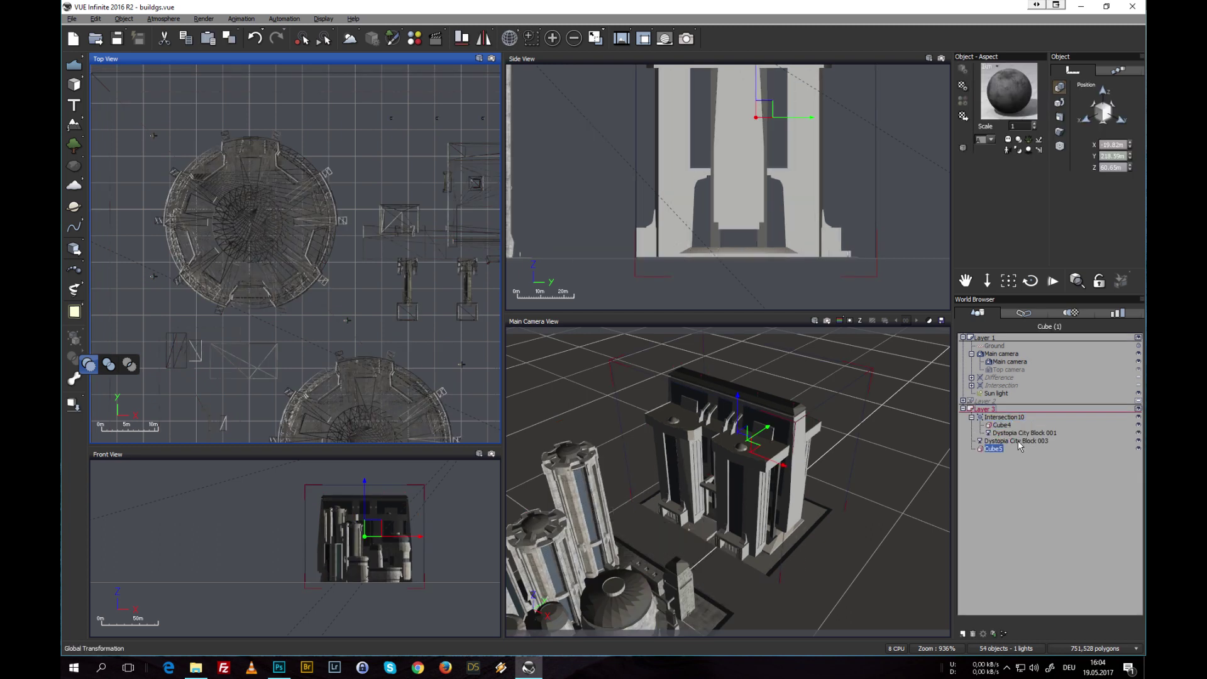
click(971, 416)
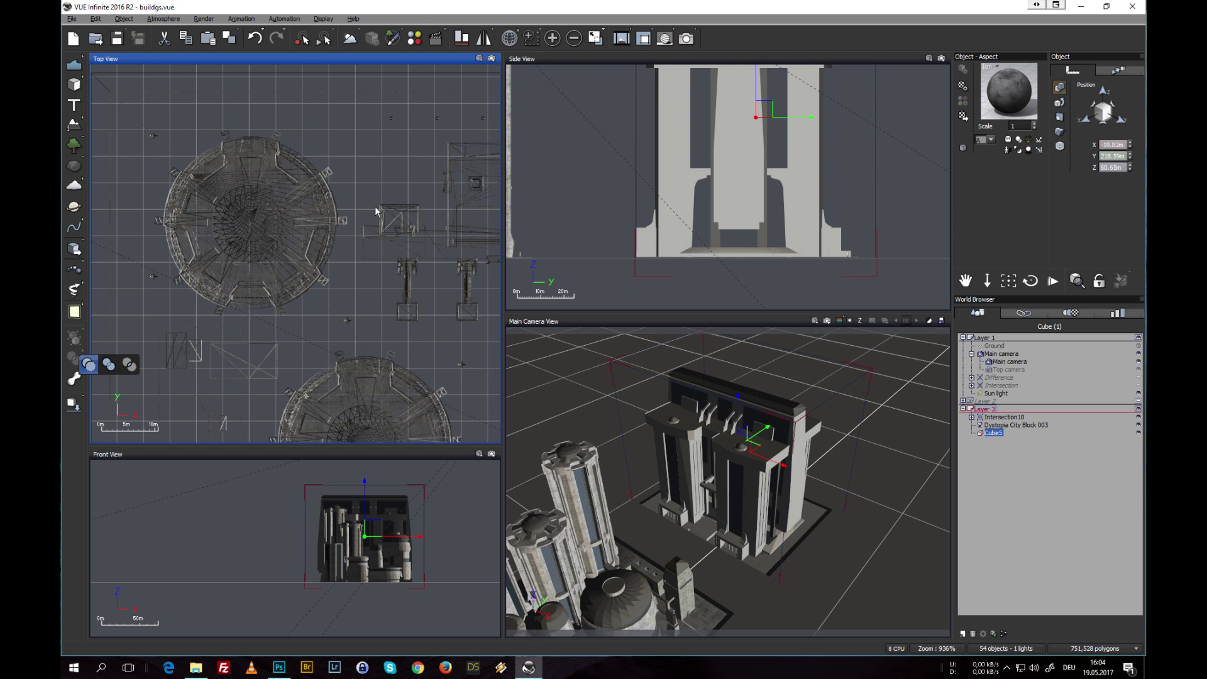
Drag Cube5 south over Dystopia City Block 003 in Top View
scroll(298, 145, down, 6)
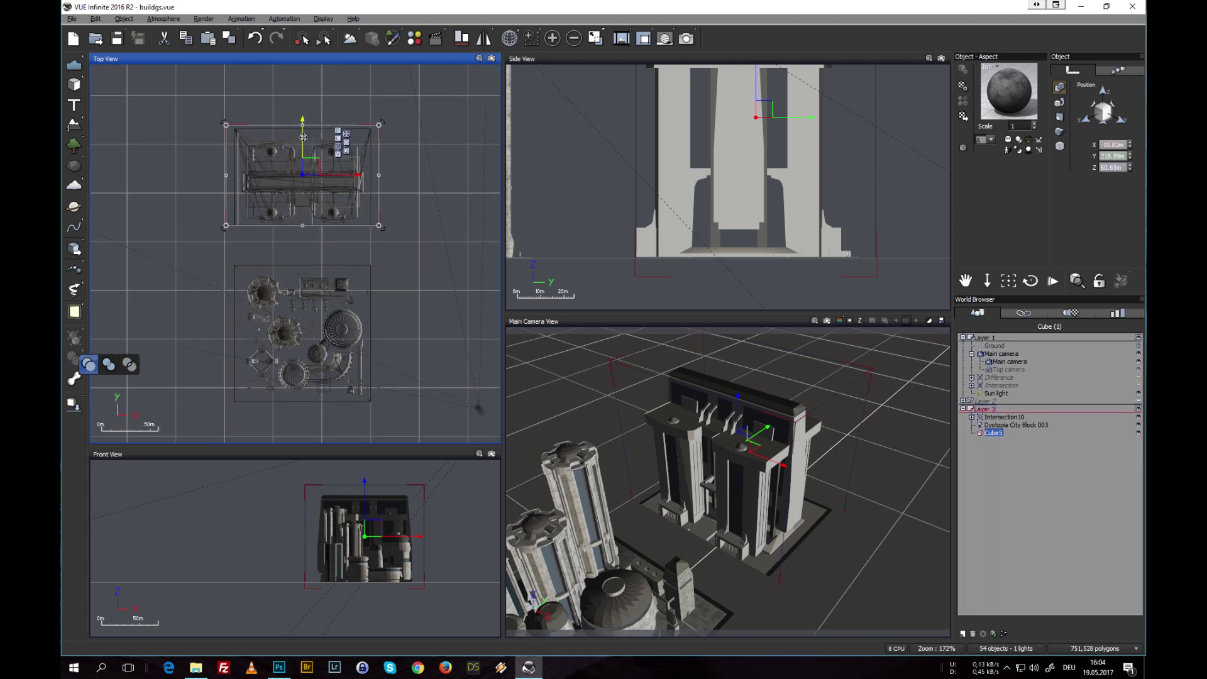
drag(298, 145, 314, 222)
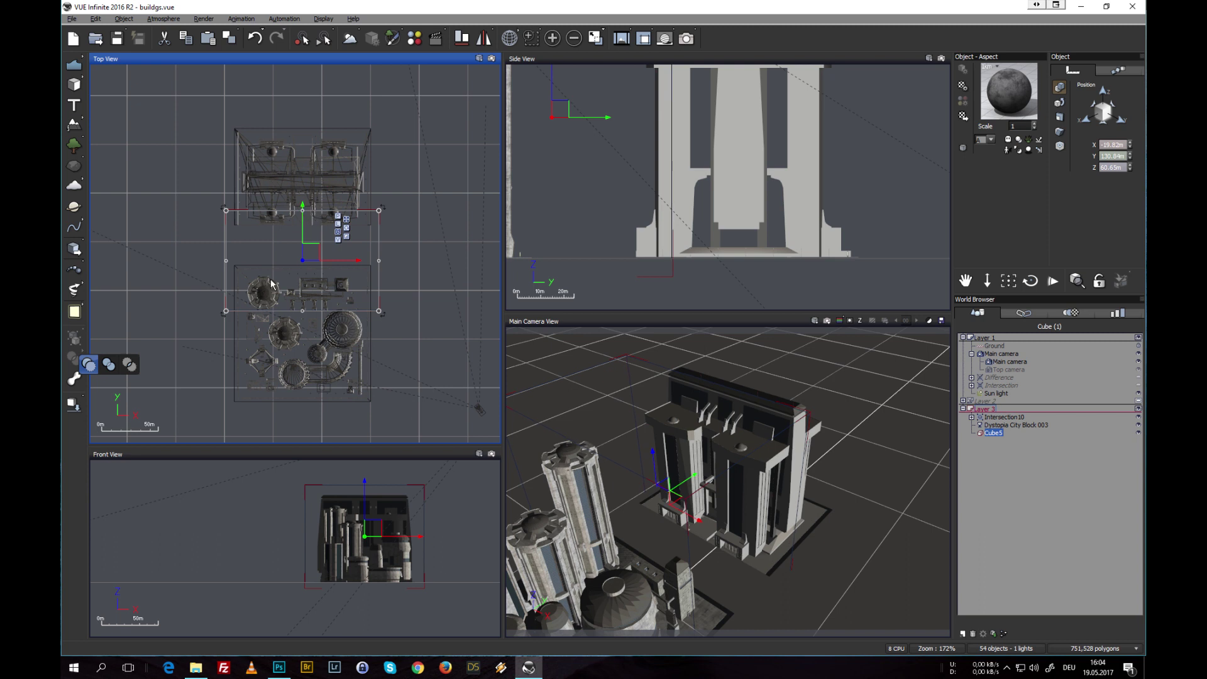
scroll(280, 230, up, 5)
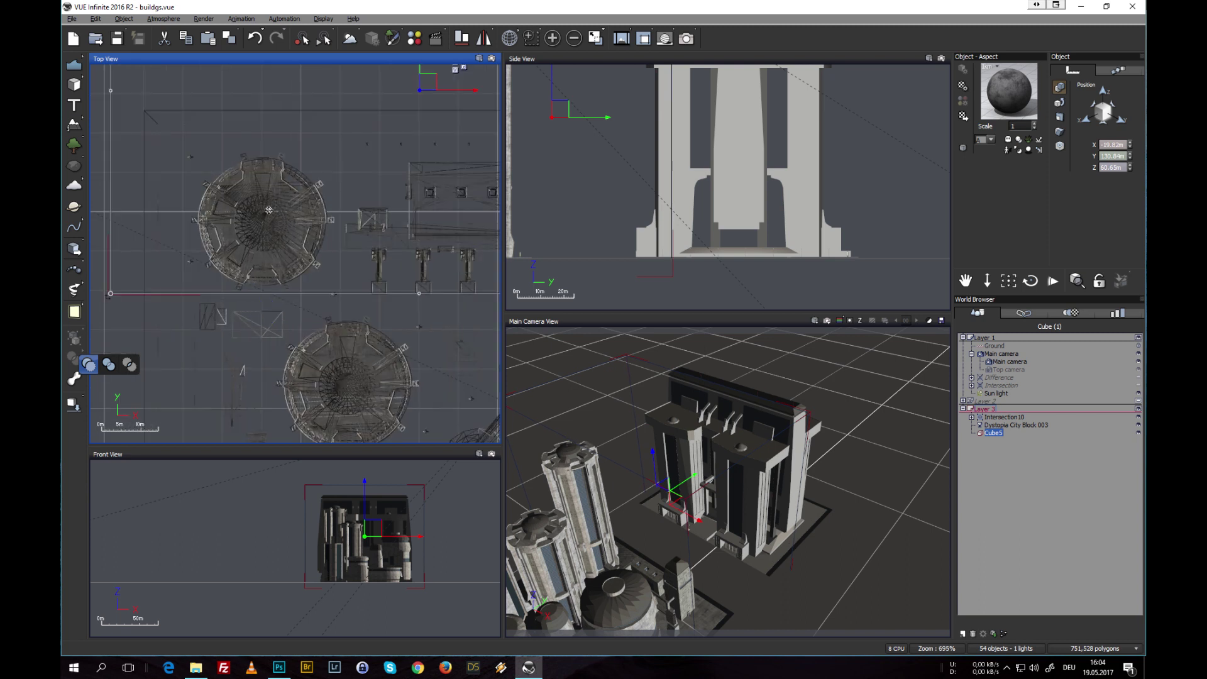
Toggle Top View to flat shaded and then back to wireframe
click(478, 58)
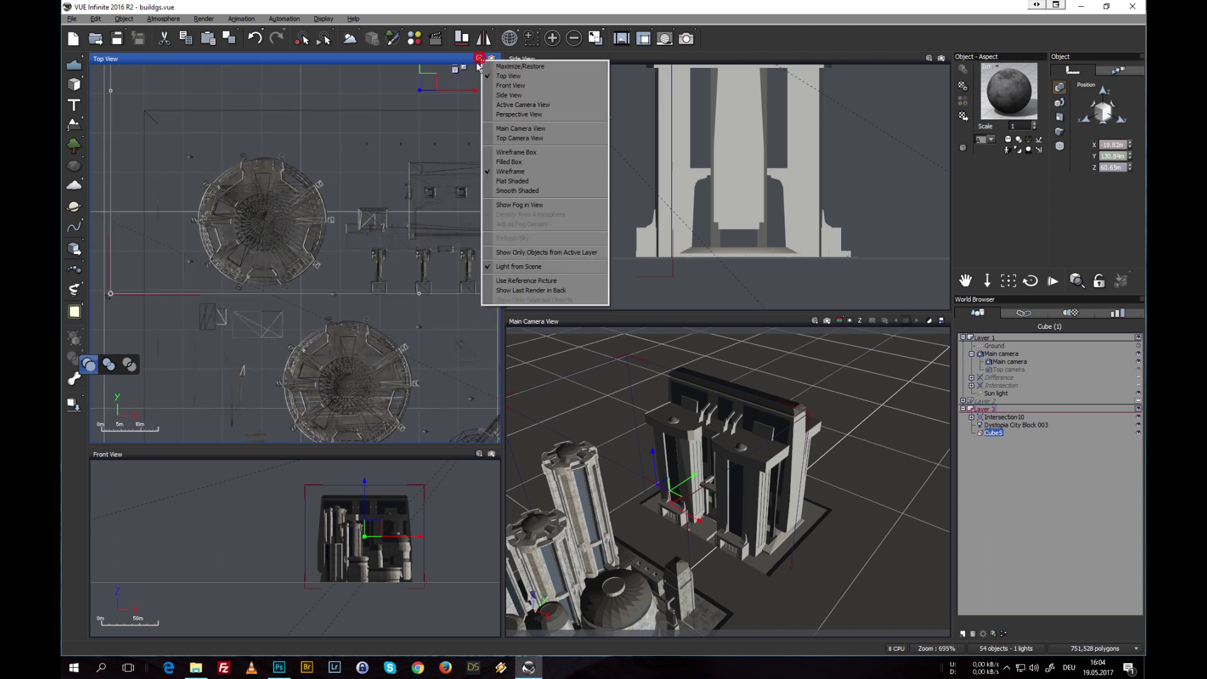
click(519, 182)
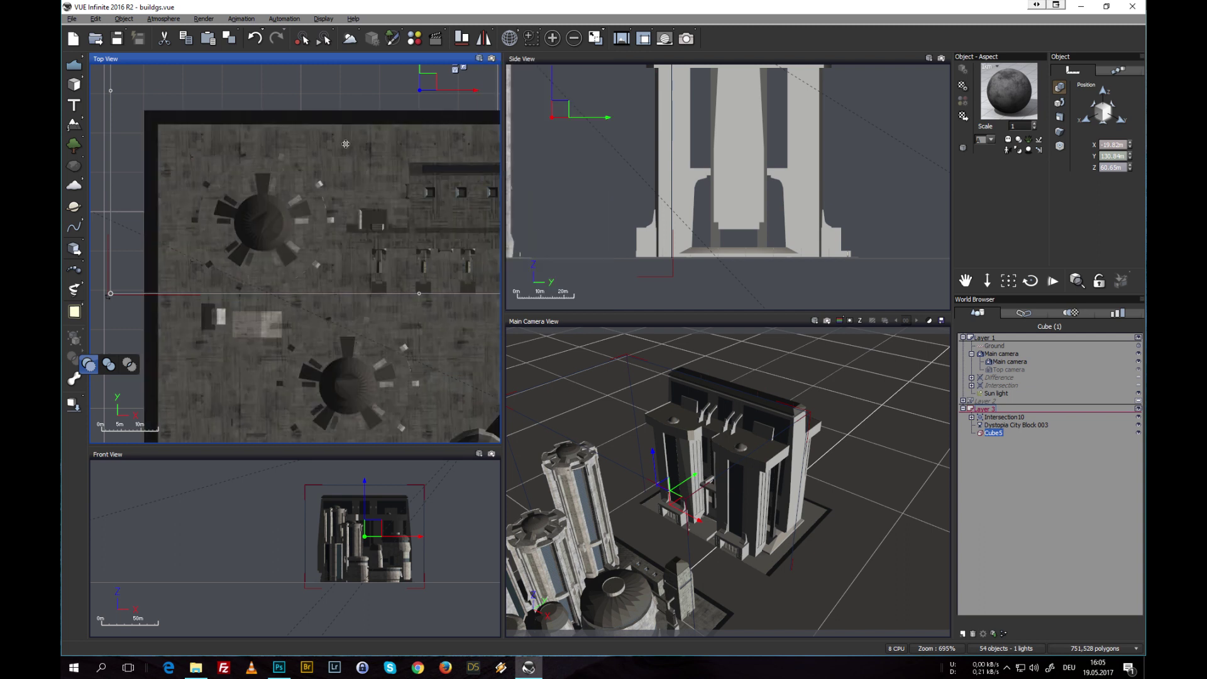
click(480, 58)
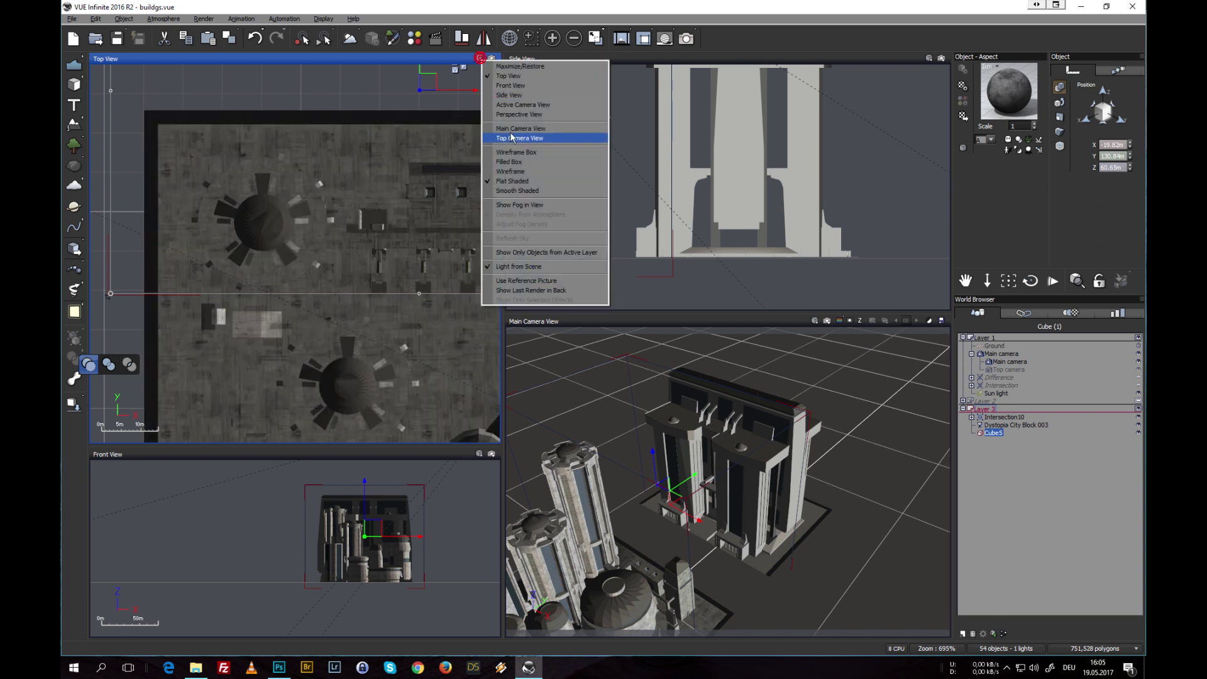
click(525, 171)
Shift the cube west and then south across the city block
scroll(271, 242, down, 3)
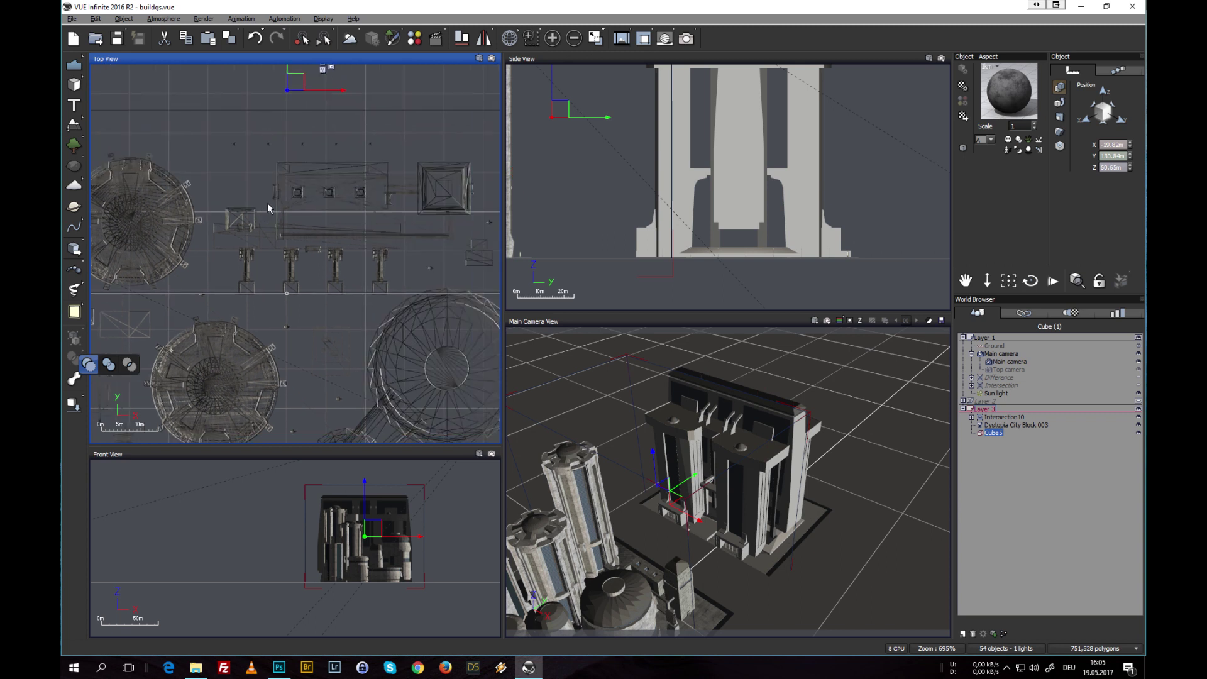
drag(410, 154, 239, 181)
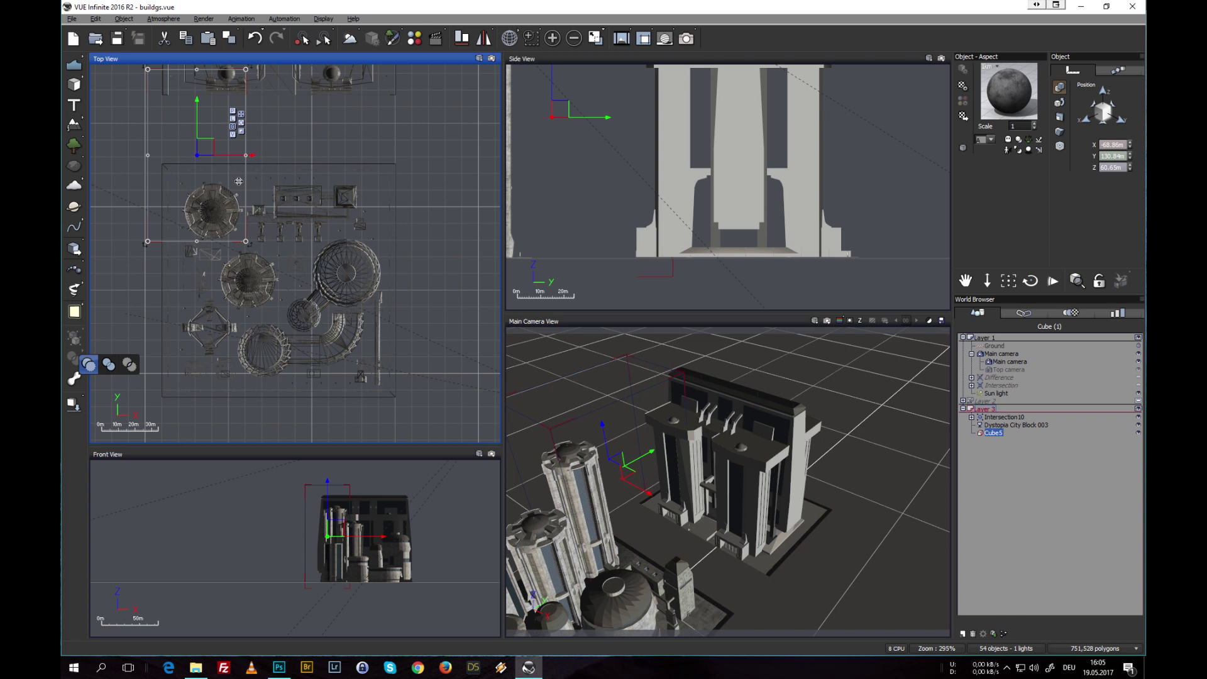
drag(197, 115, 197, 289)
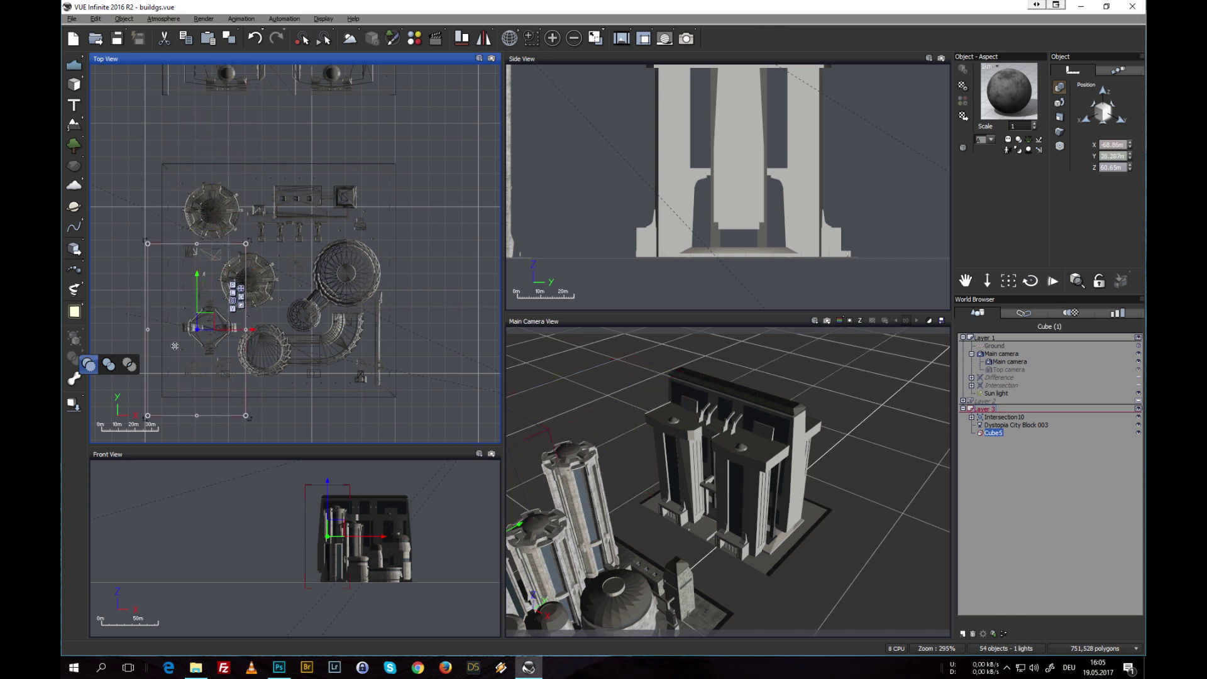
scroll(220, 258, up, 4)
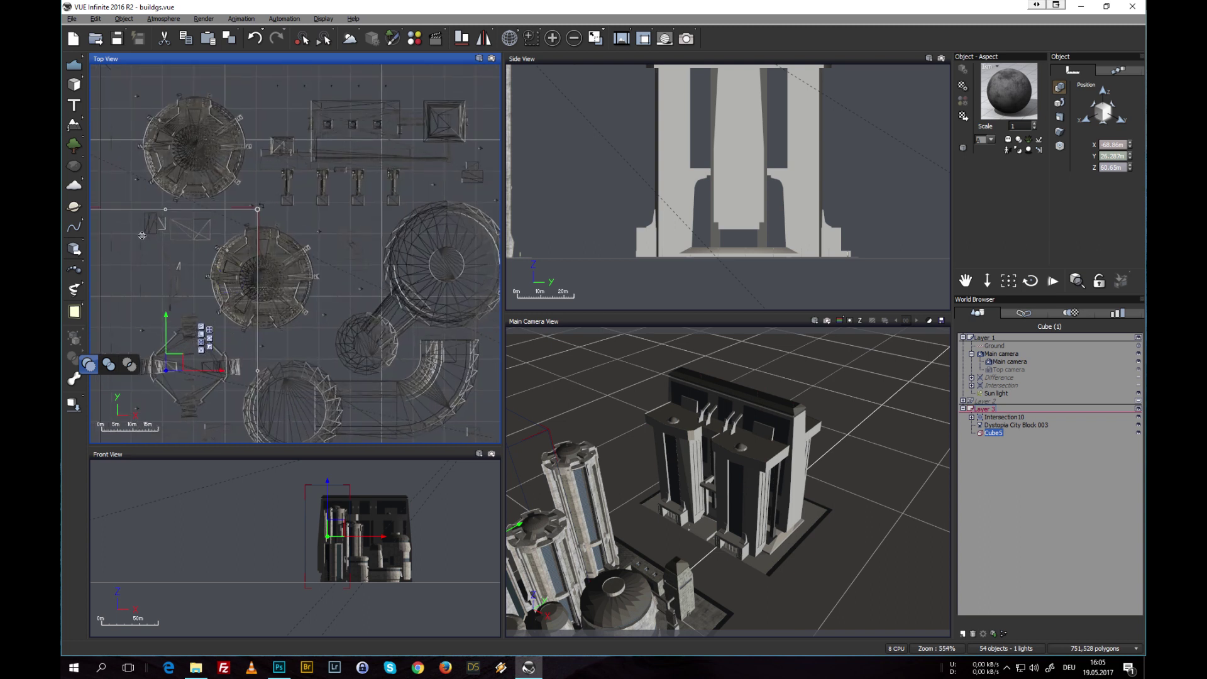
Slide the cube east toward the target buildings and fine-tune its position
drag(284, 324, 379, 324)
right_drag(269, 269, 128, 269)
drag(334, 327, 436, 328)
right_drag(437, 328, 262, 256)
drag(364, 337, 364, 329)
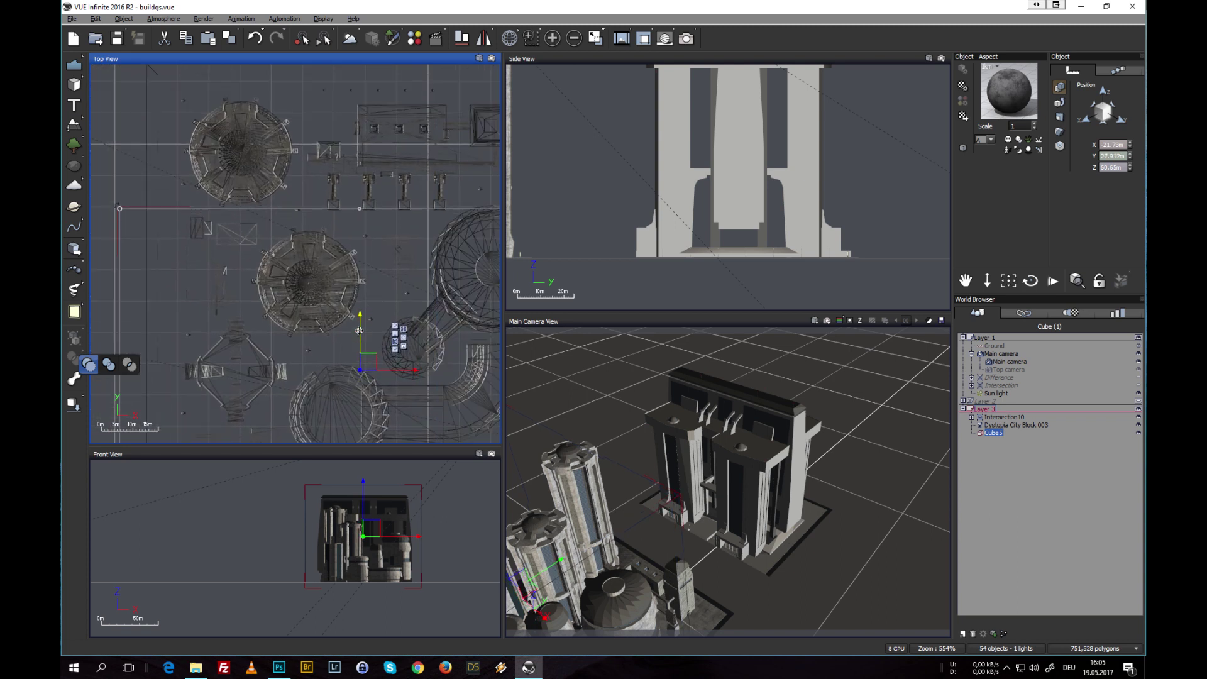
scroll(358, 371, up, 10)
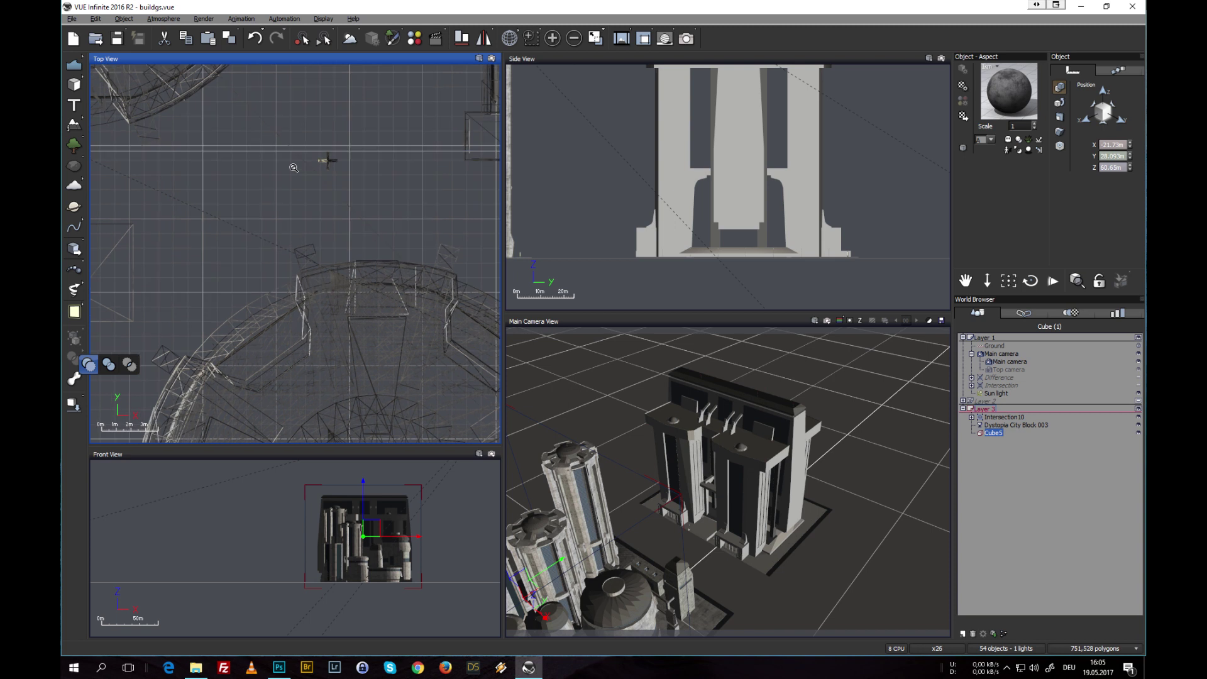
scroll(333, 113, up, 5)
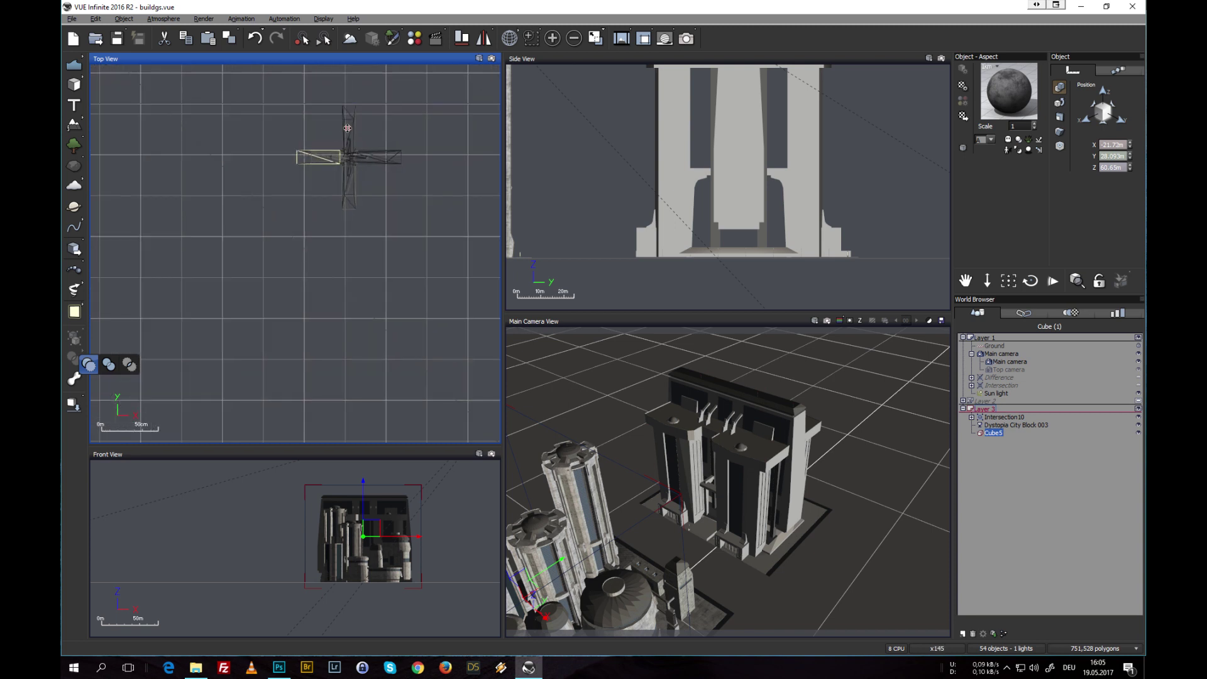
drag(347, 128, 349, 128)
scroll(358, 113, up, 10)
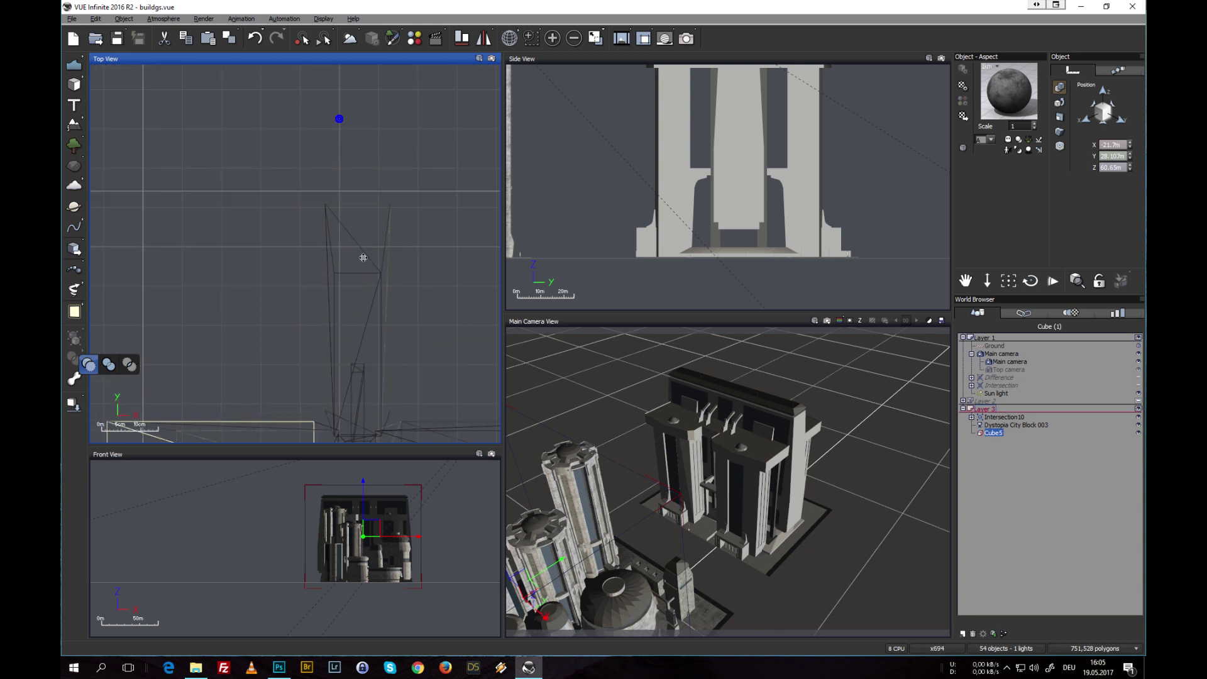
drag(329, 261, 338, 276)
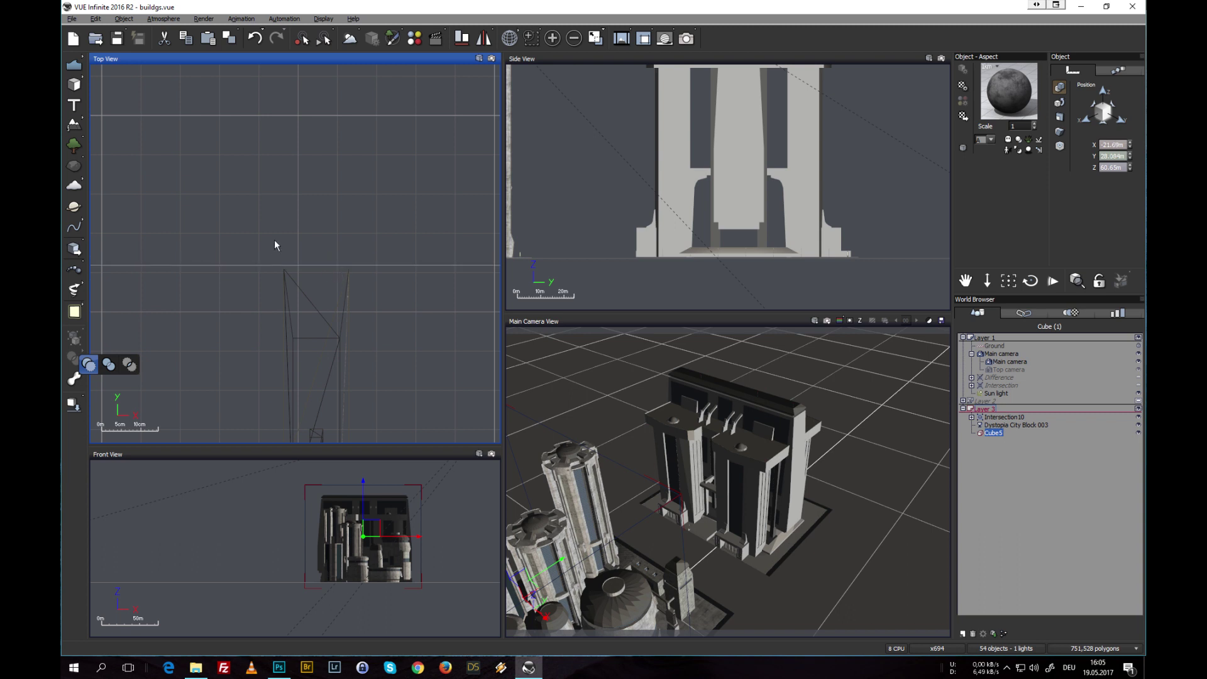
scroll(280, 255, down, 10)
scroll(251, 294, up, 1)
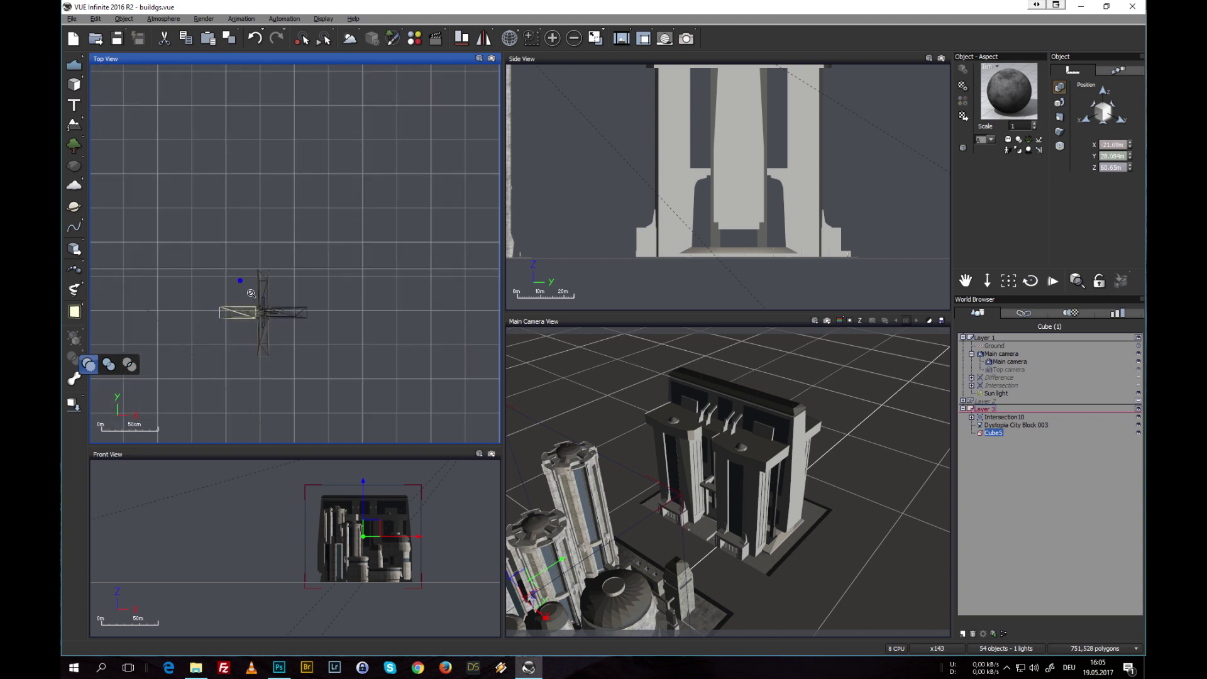
scroll(250, 293, up, 8)
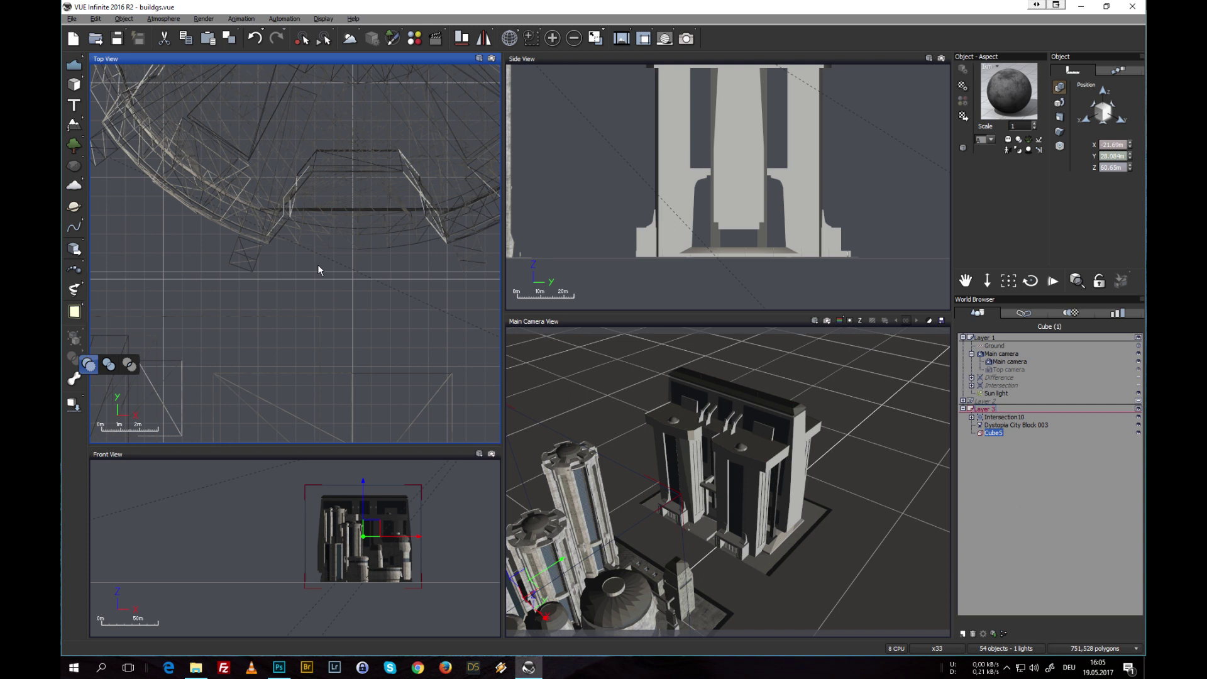
Reselect Cube5, centre the block in Top View and pan the camera toward the round towers
click(1013, 488)
click(993, 433)
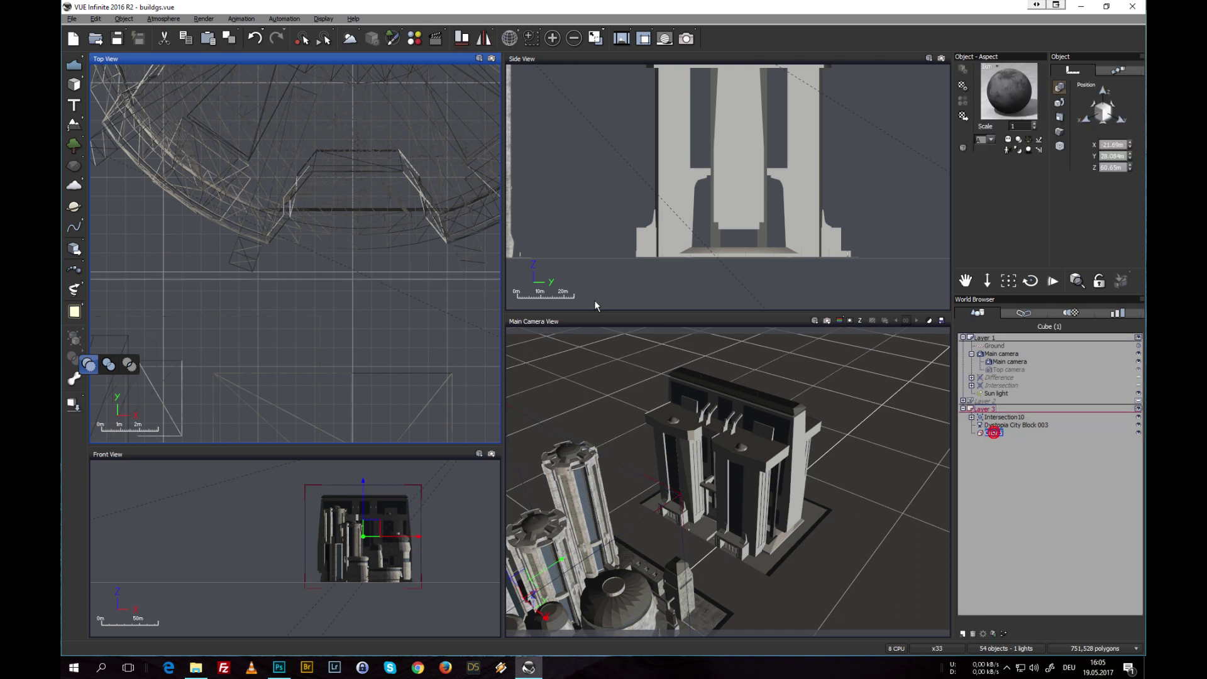
scroll(390, 256, down, 5)
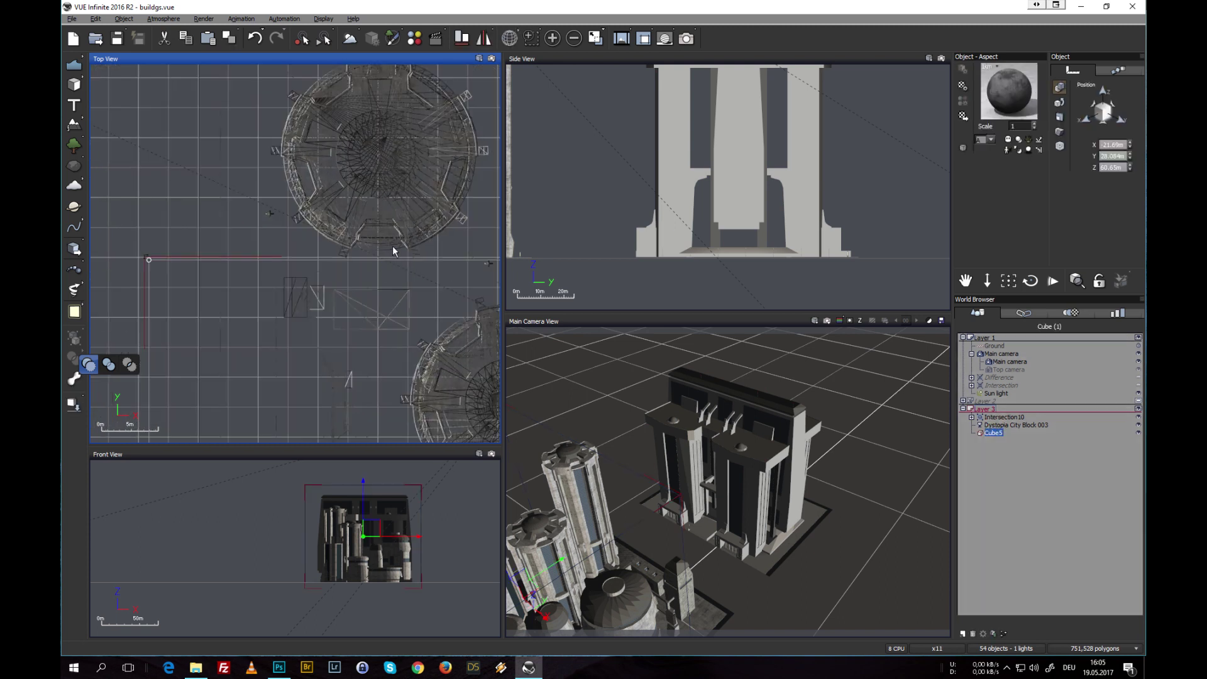
right_drag(405, 283, 217, 211)
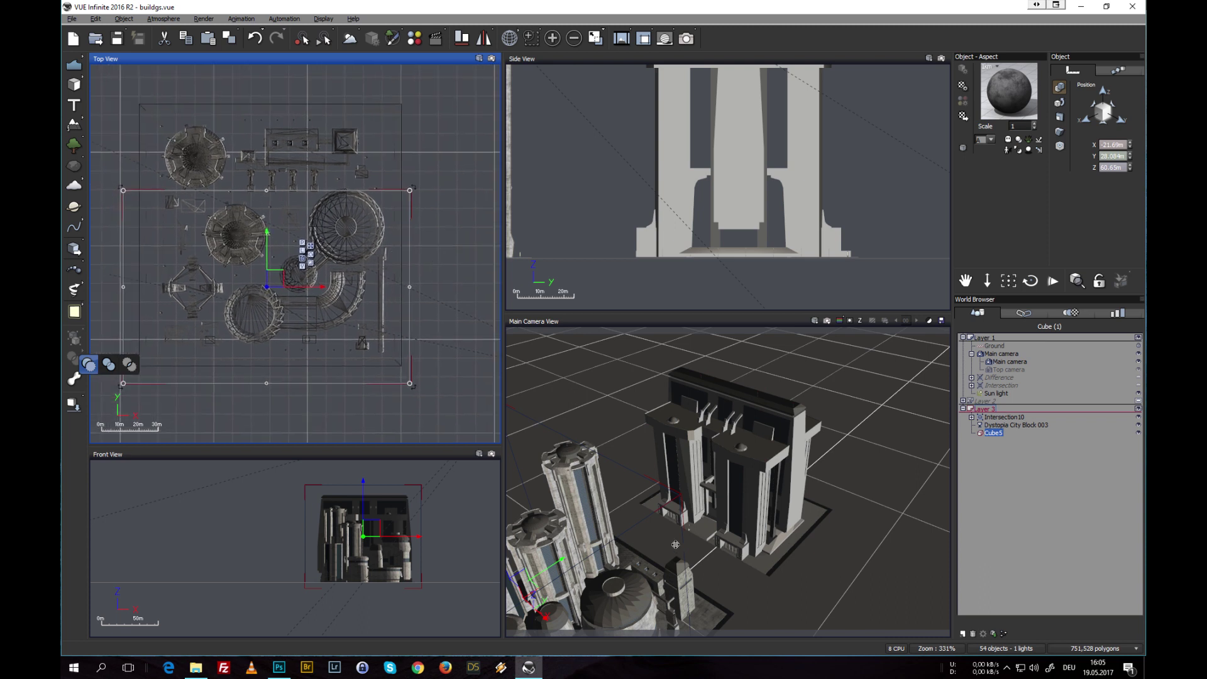
right_drag(646, 479, 704, 421)
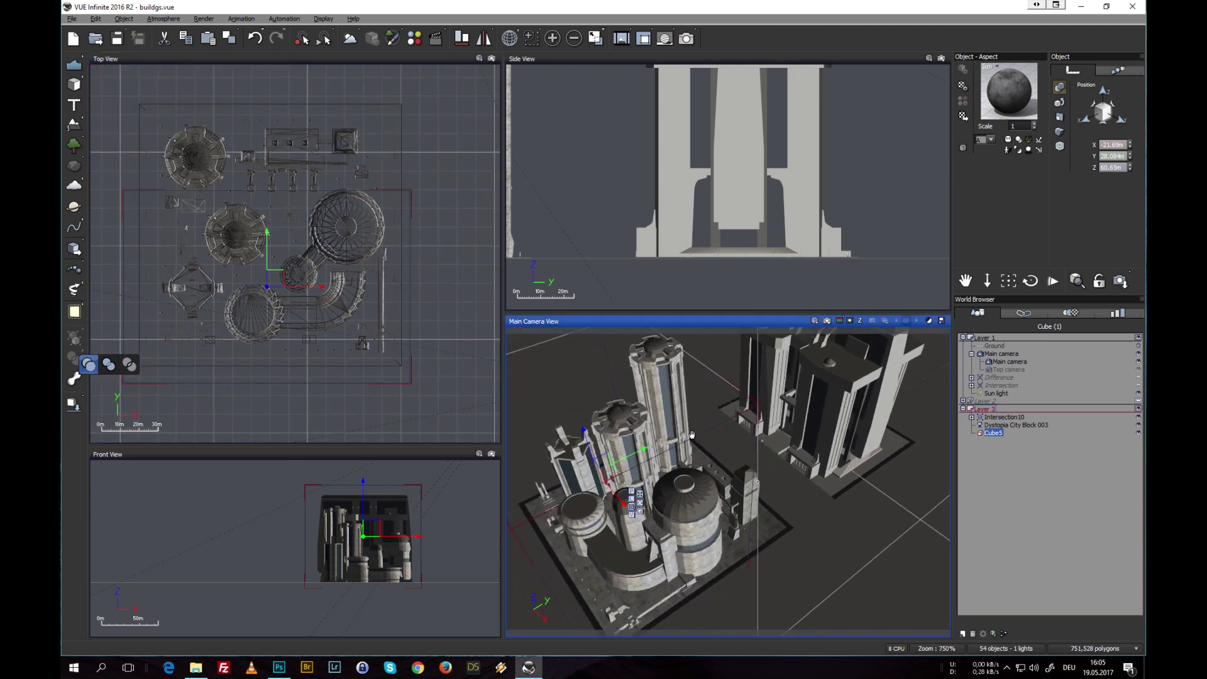
click(1000, 469)
click(994, 433)
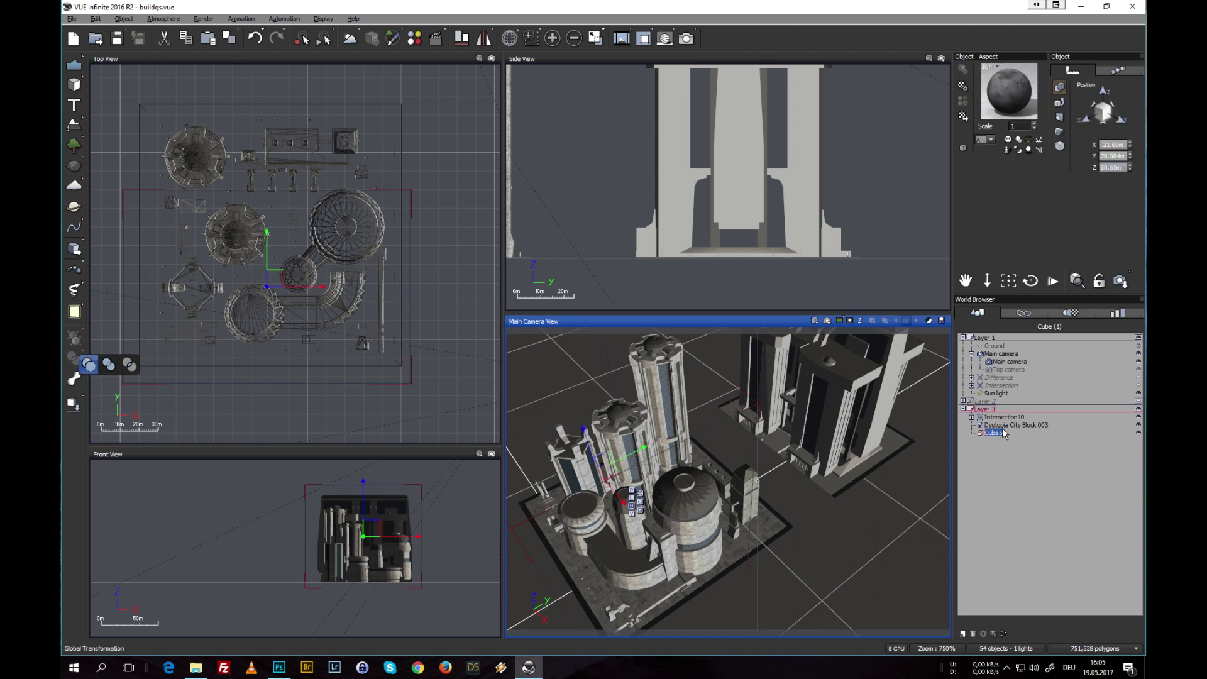
Duplicate Cube5 as Cube6, narrow it from the left, and move it over the block's upper part
key(ctrl+d)
click(182, 279)
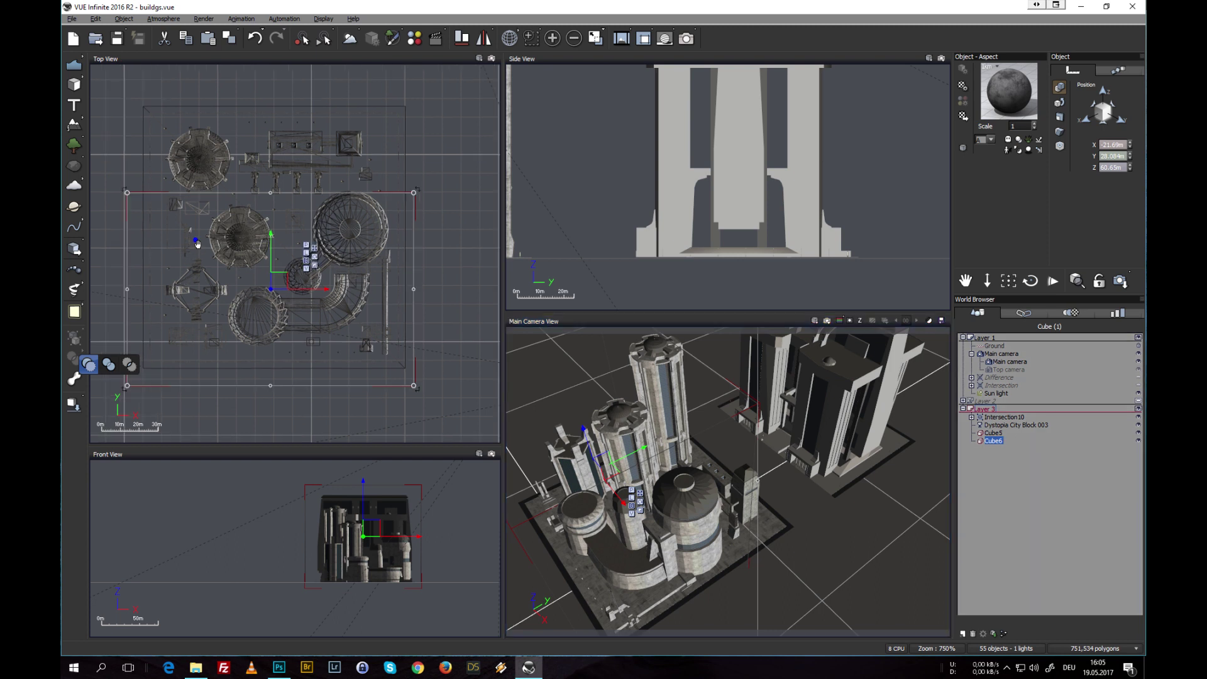
drag(135, 283, 248, 263)
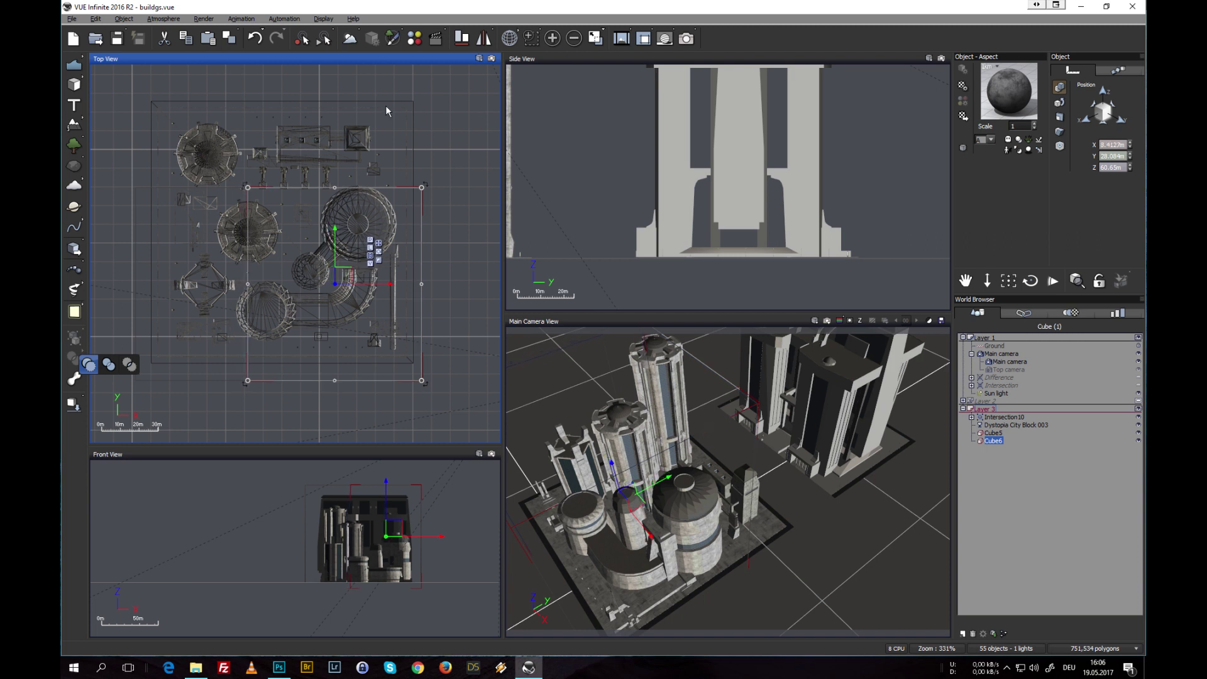
drag(340, 238, 311, 113)
Nudge Cube6 slightly left, then add Dystopia City Block 003 and Cube5 to the selection
scroll(263, 207, up, 5)
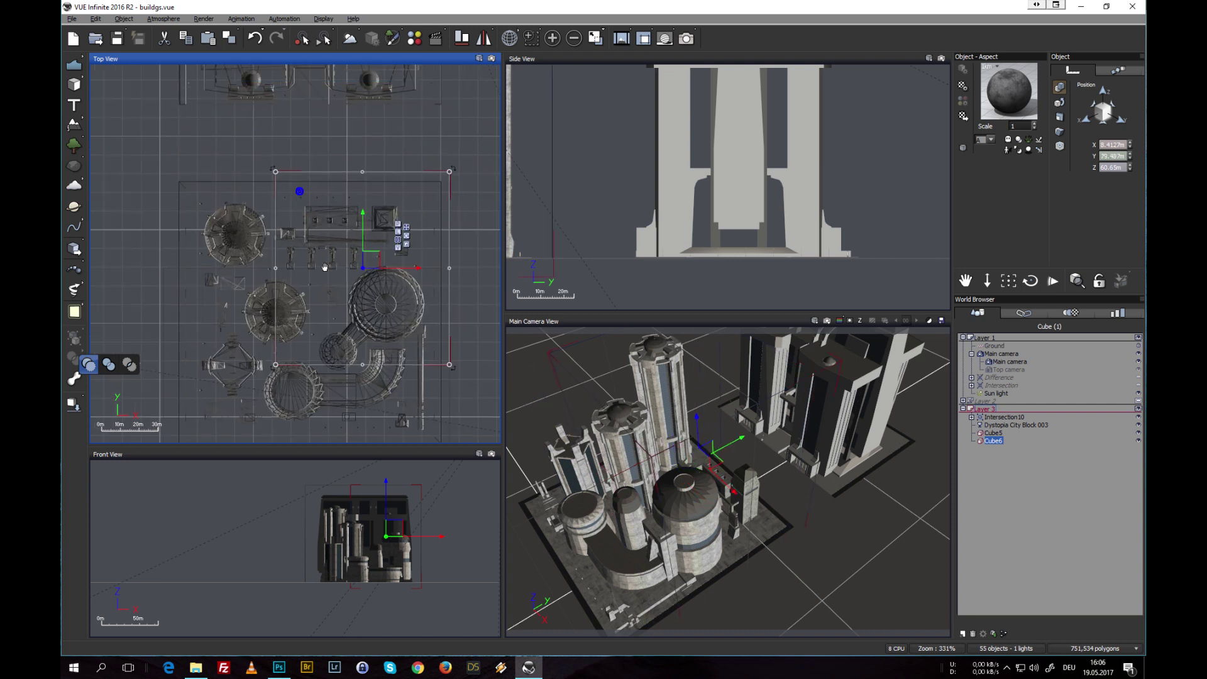
scroll(263, 206, up, 2)
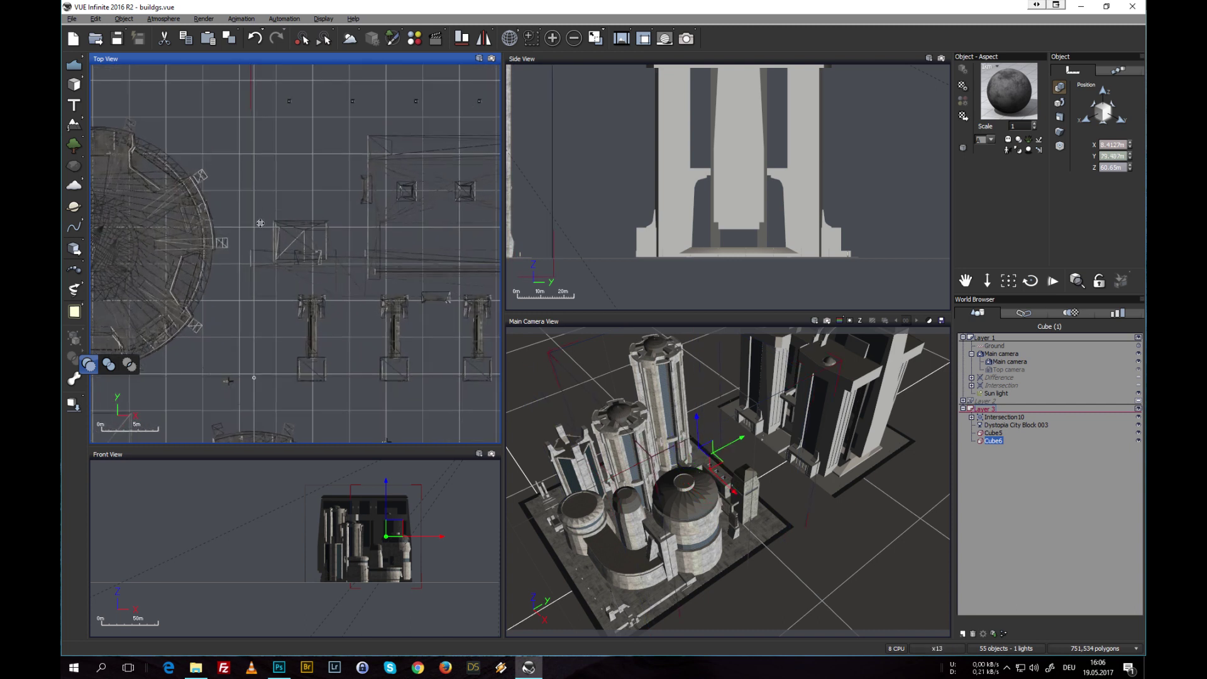
drag(260, 223, 254, 218)
scroll(357, 211, down, 6)
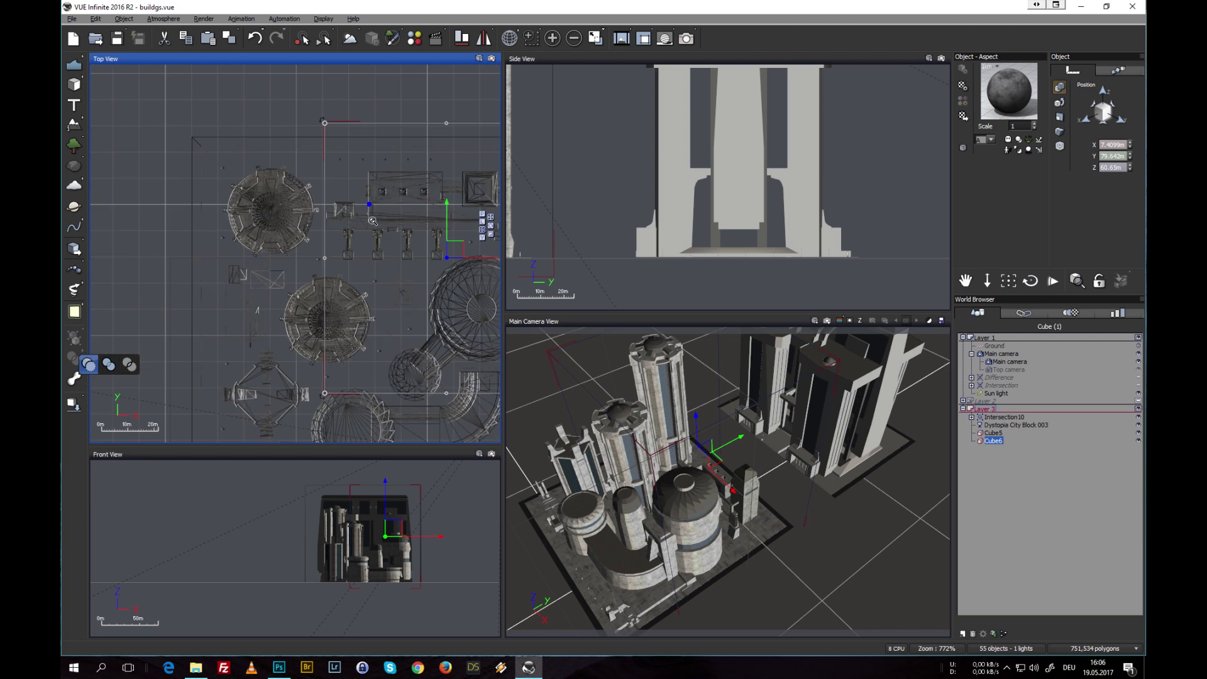
right_drag(384, 219, 305, 224)
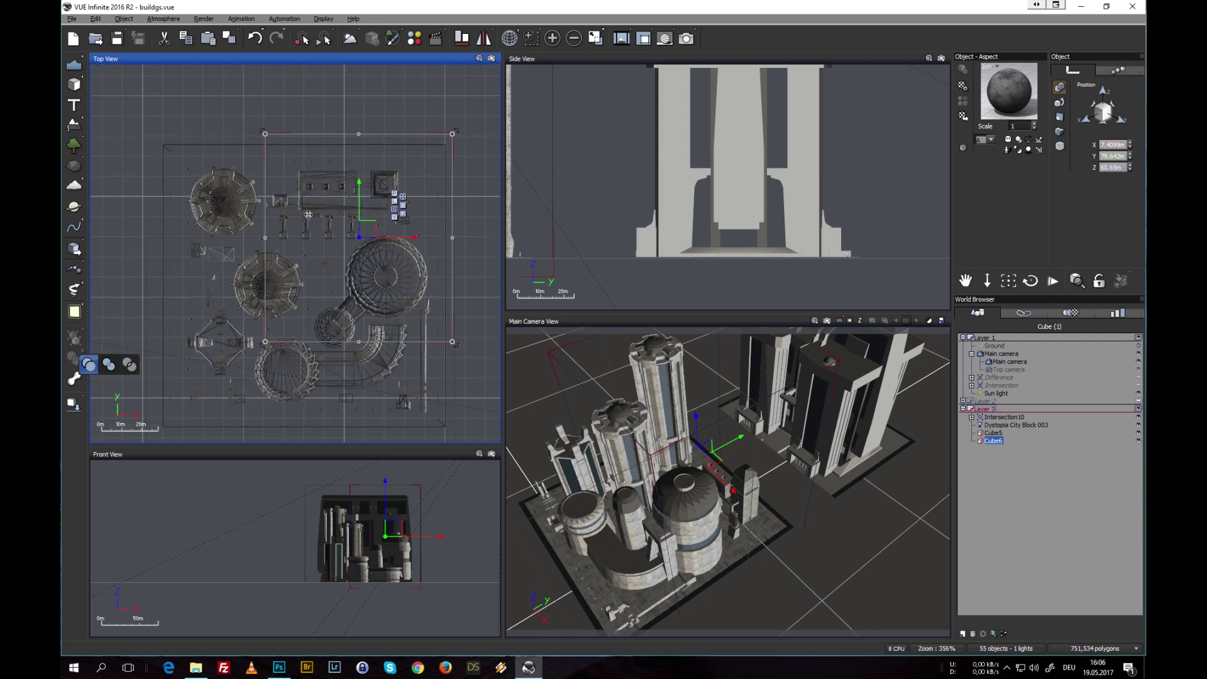
shift+click(996, 426)
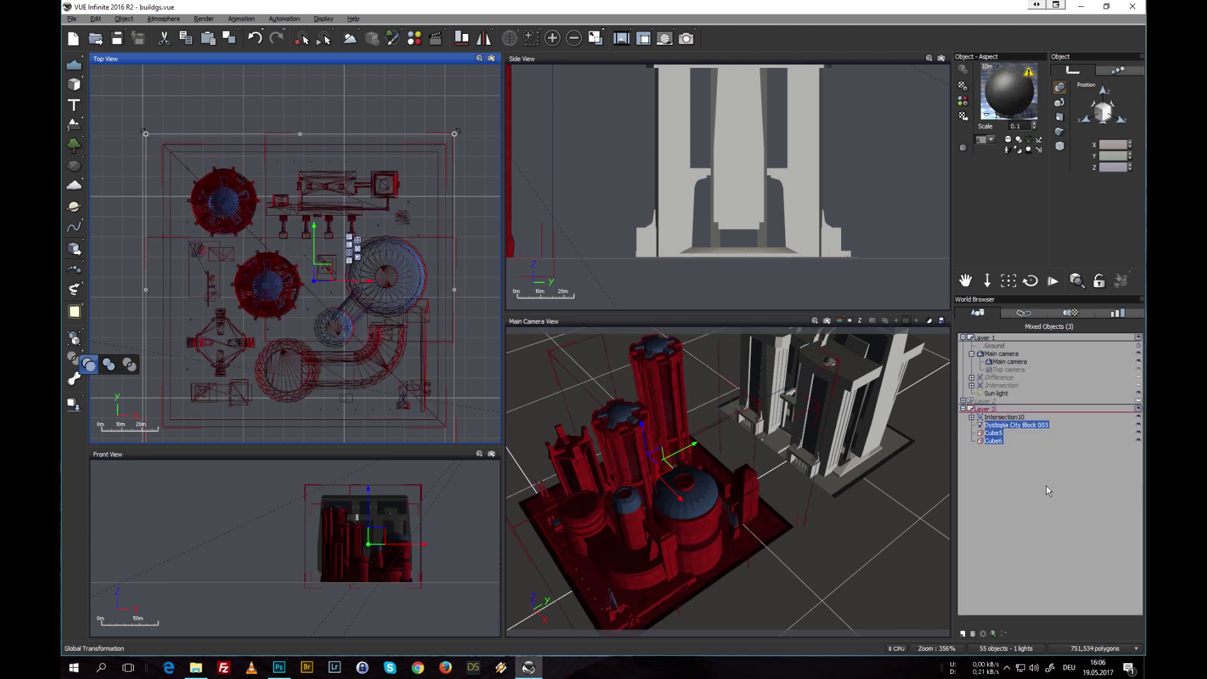
Create the boolean Difference9 from the three objects and move Dystopia City Block 003 below Cube6
click(88, 366)
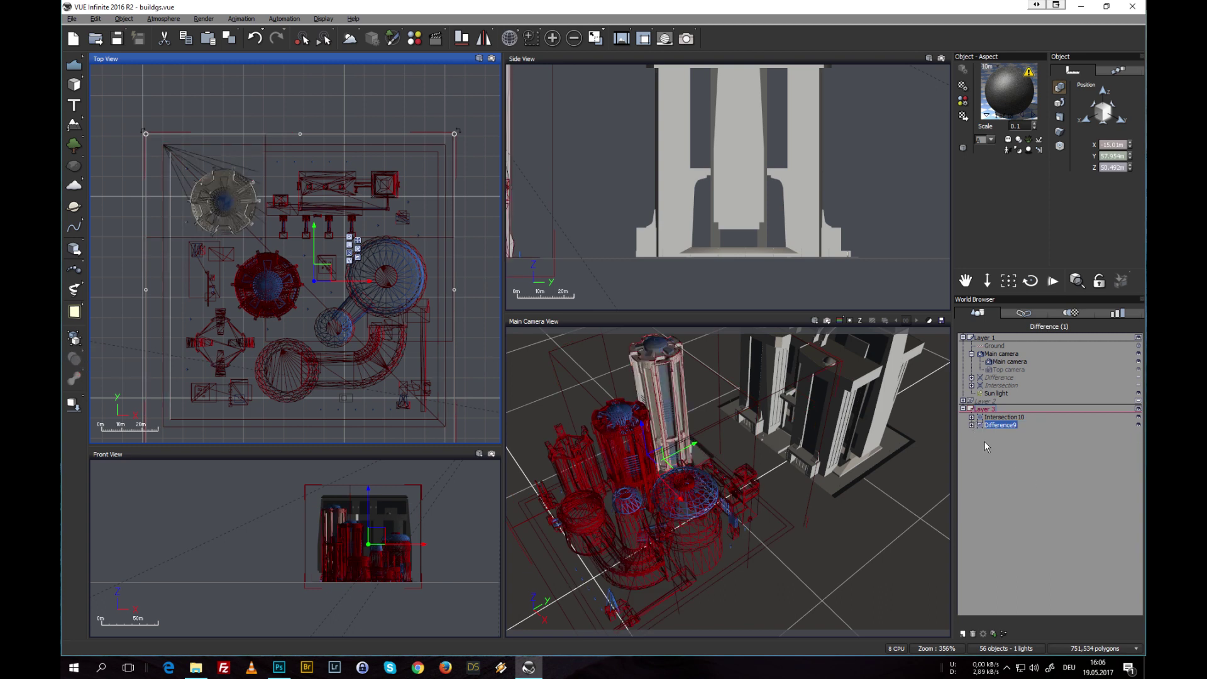
click(971, 425)
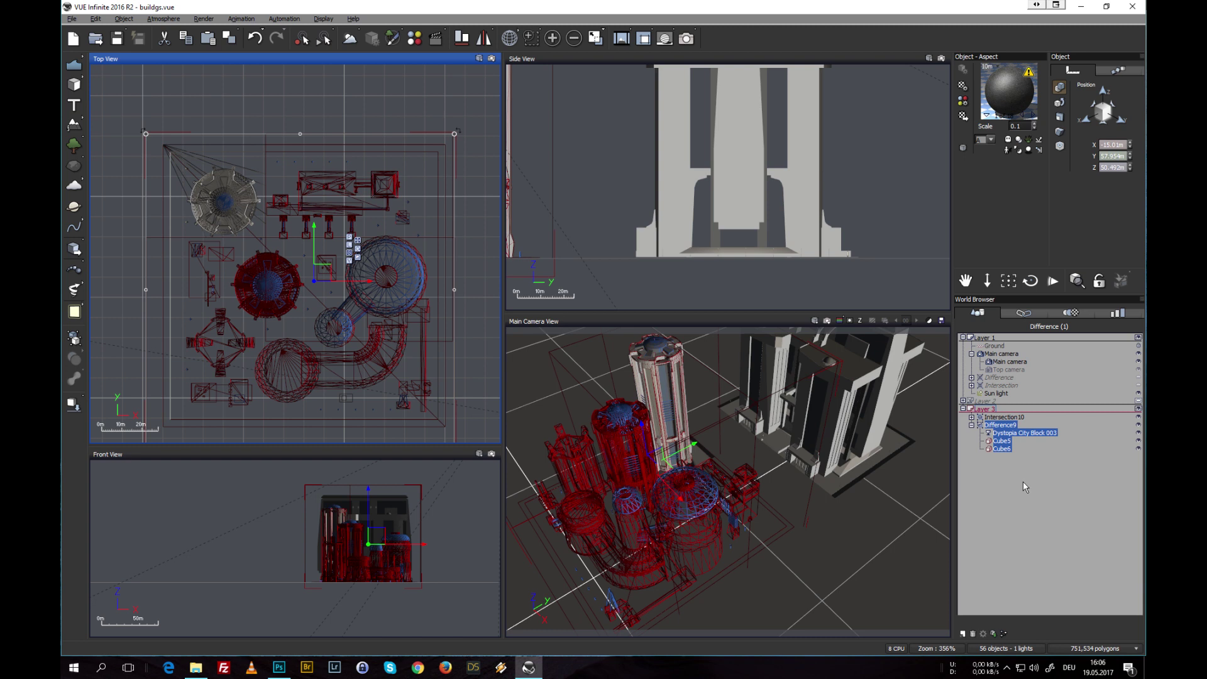
click(1038, 495)
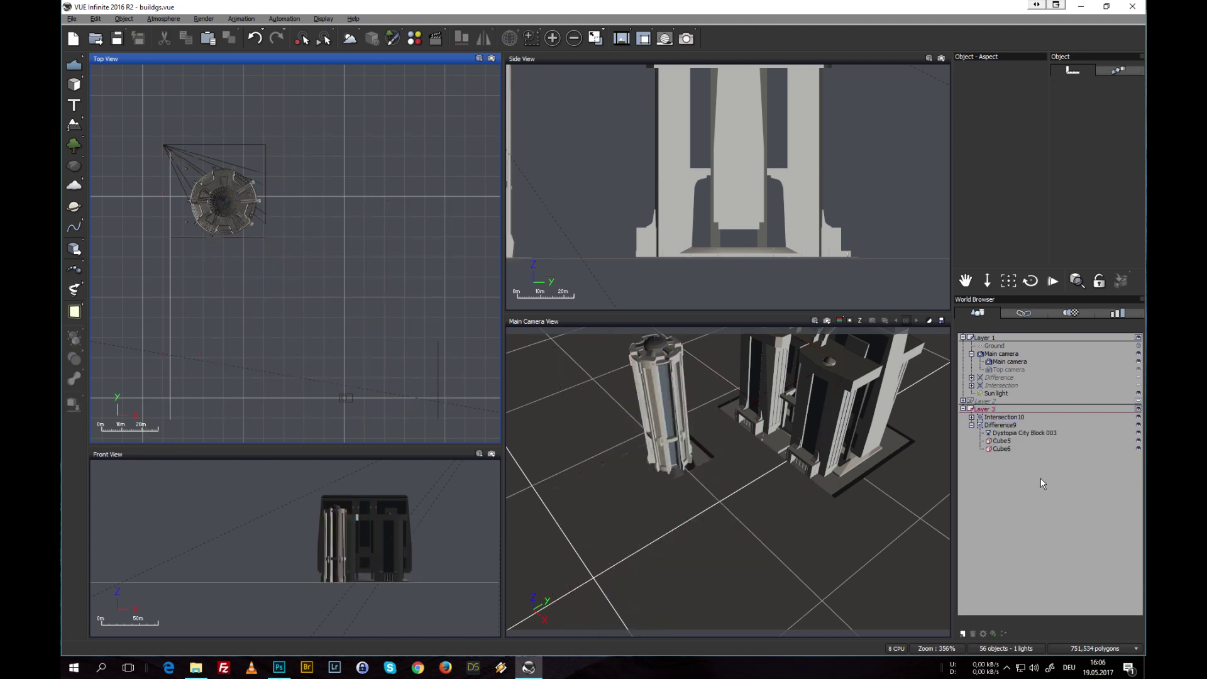
click(1013, 433)
drag(1014, 435, 1018, 452)
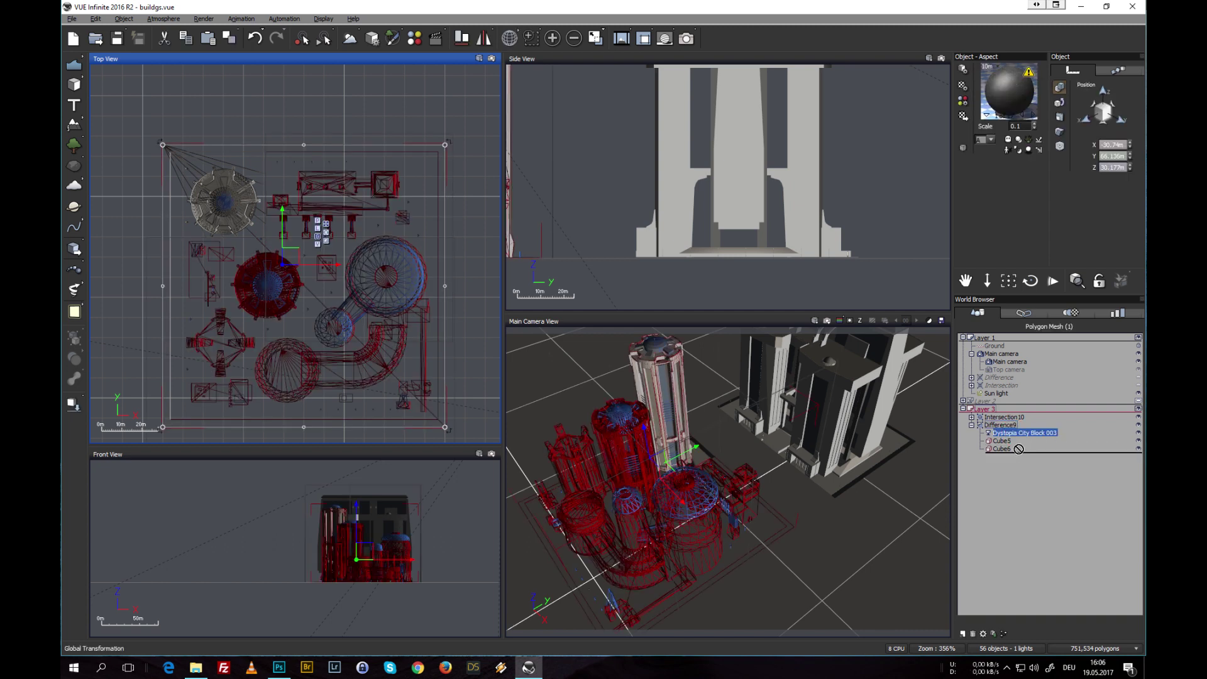
drag(1018, 449, 1018, 449)
Test-render the camera view past the luminosity warning, then drag Dystopia City Block 003 above Cube5
click(1034, 484)
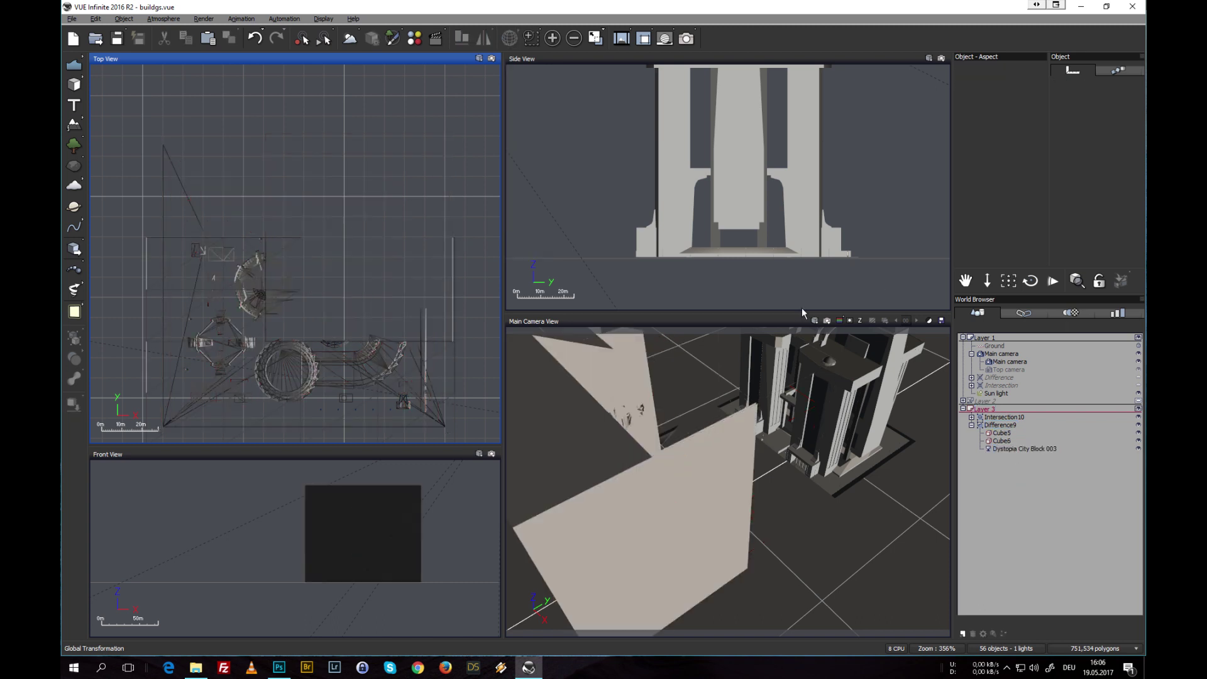
click(827, 321)
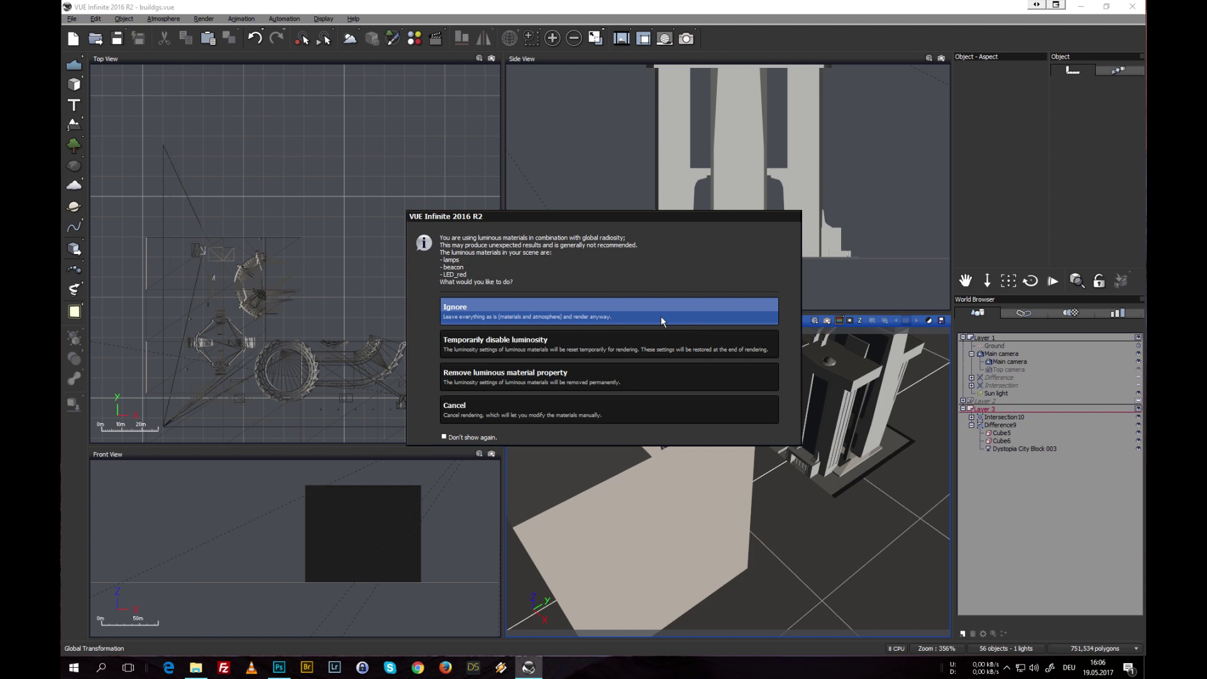
click(641, 311)
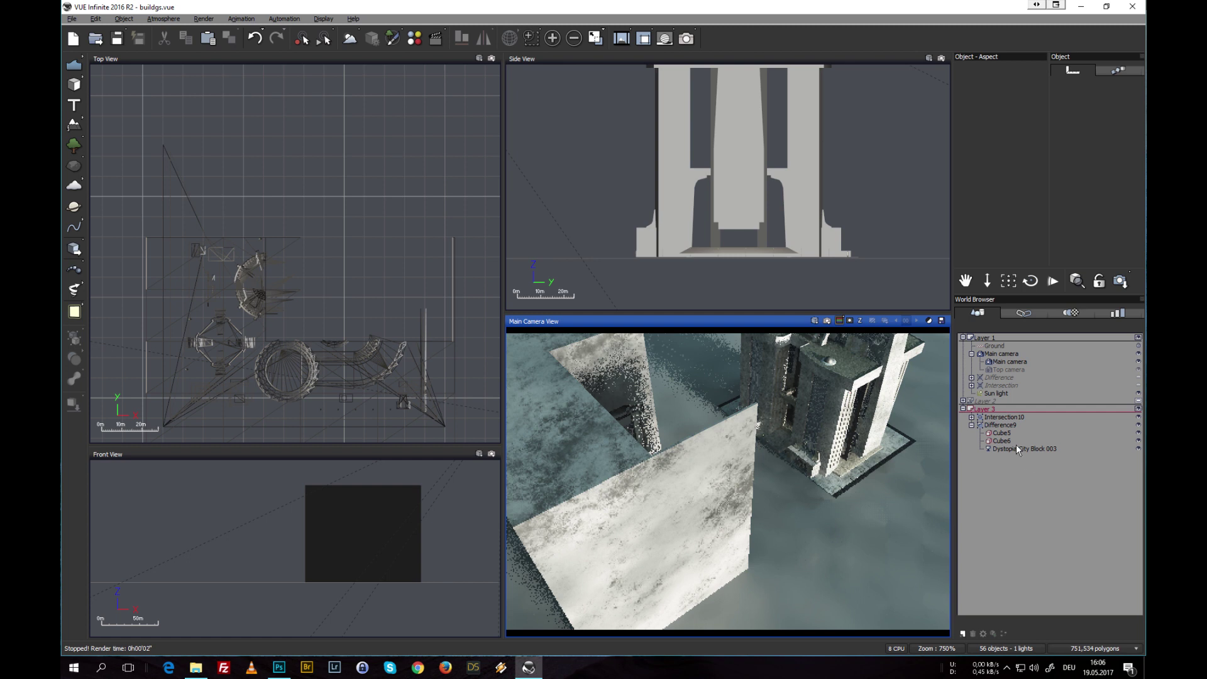
drag(1015, 448, 1025, 432)
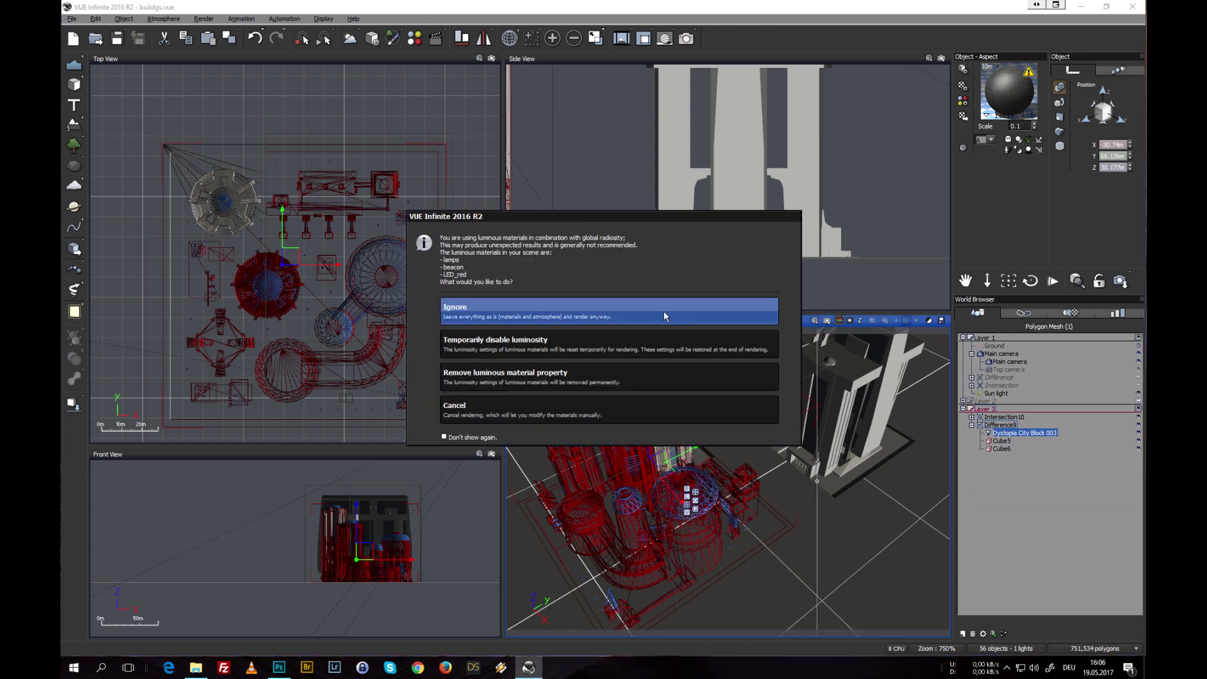
Render past the luminosity warning without stacking the render, then collapse Difference9
click(663, 310)
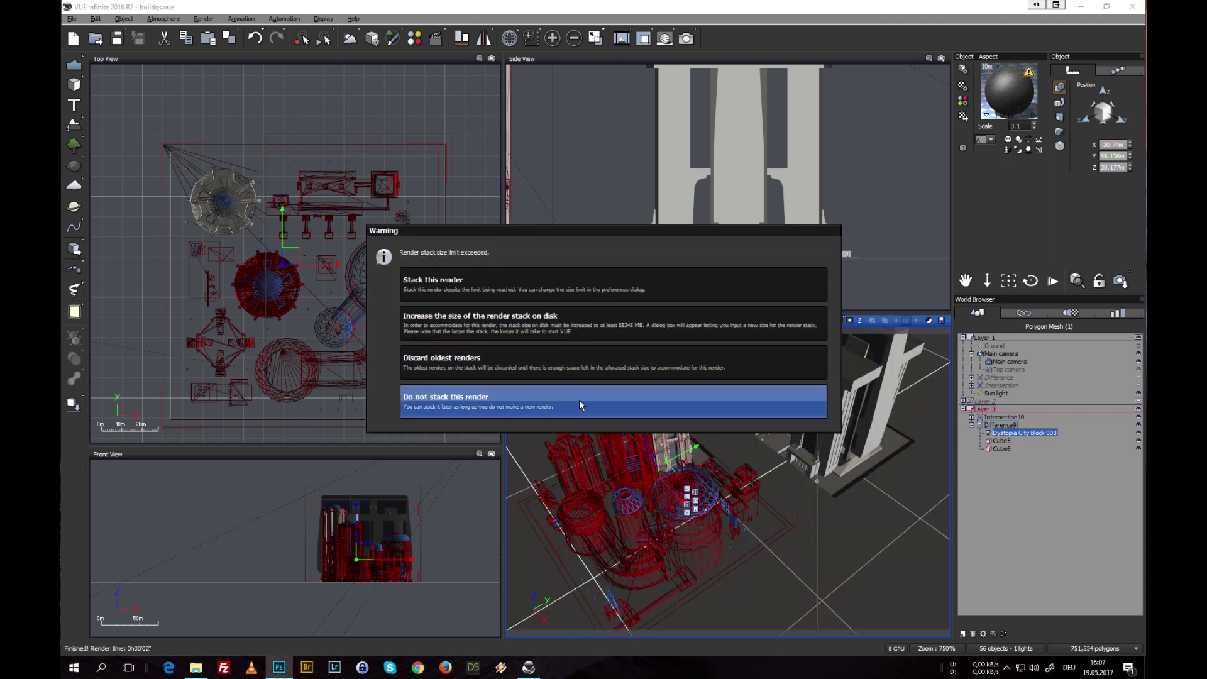
click(634, 409)
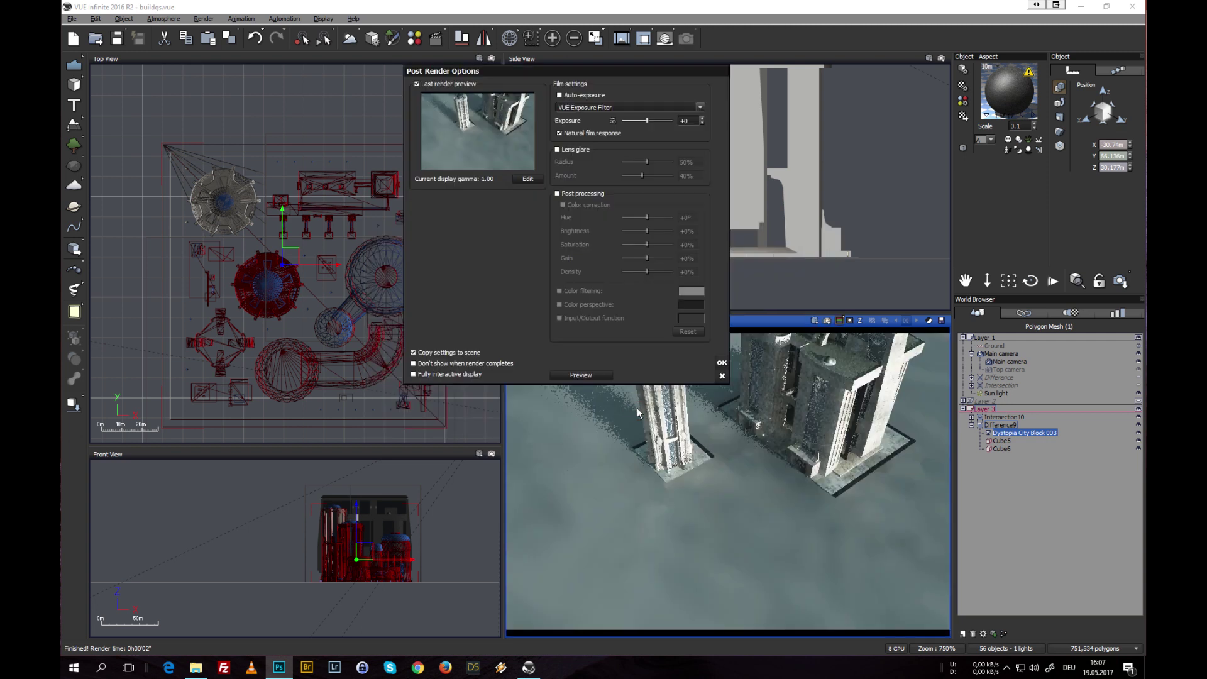
click(721, 363)
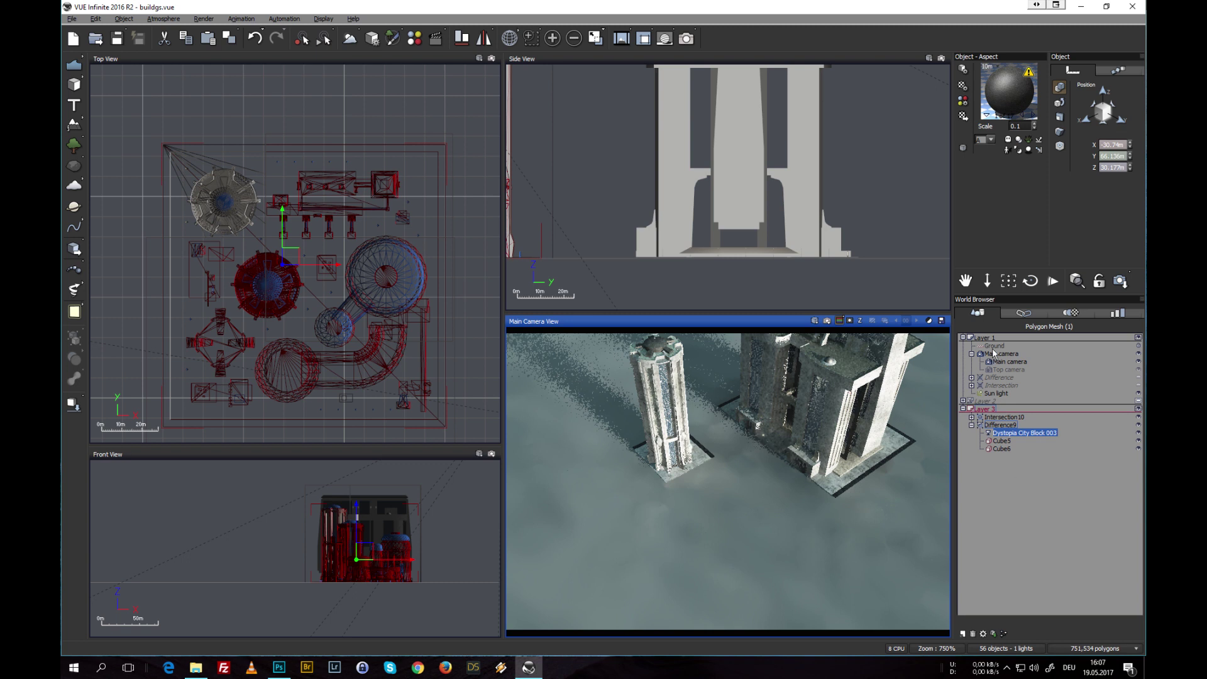
click(972, 424)
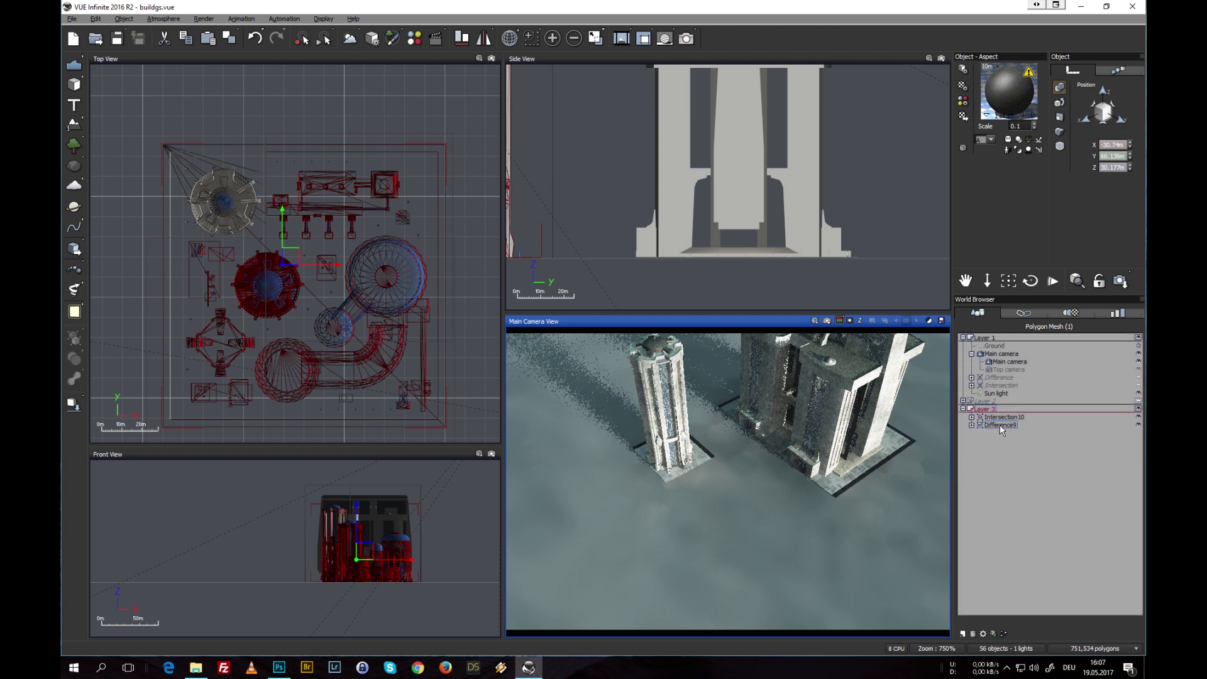
Move Difference9 along Y and raise it high in Side View, then glance at the Photoshop reference
click(999, 424)
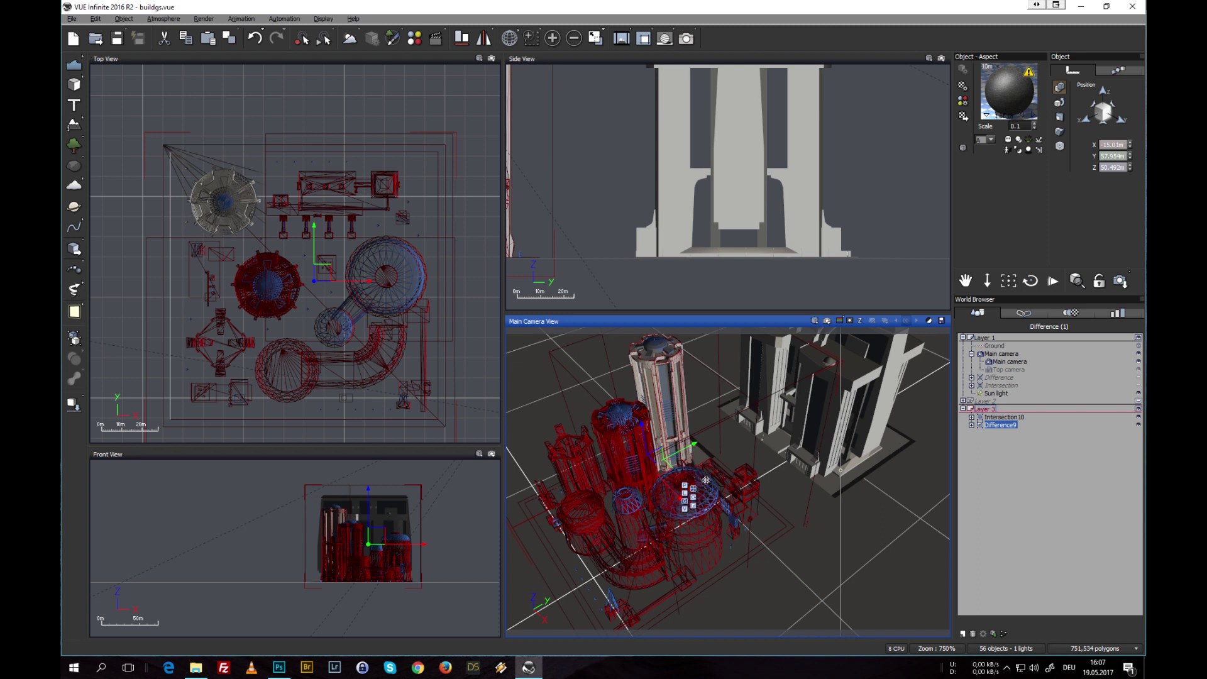
drag(680, 451, 799, 395)
click(722, 189)
scroll(720, 194, down, 6)
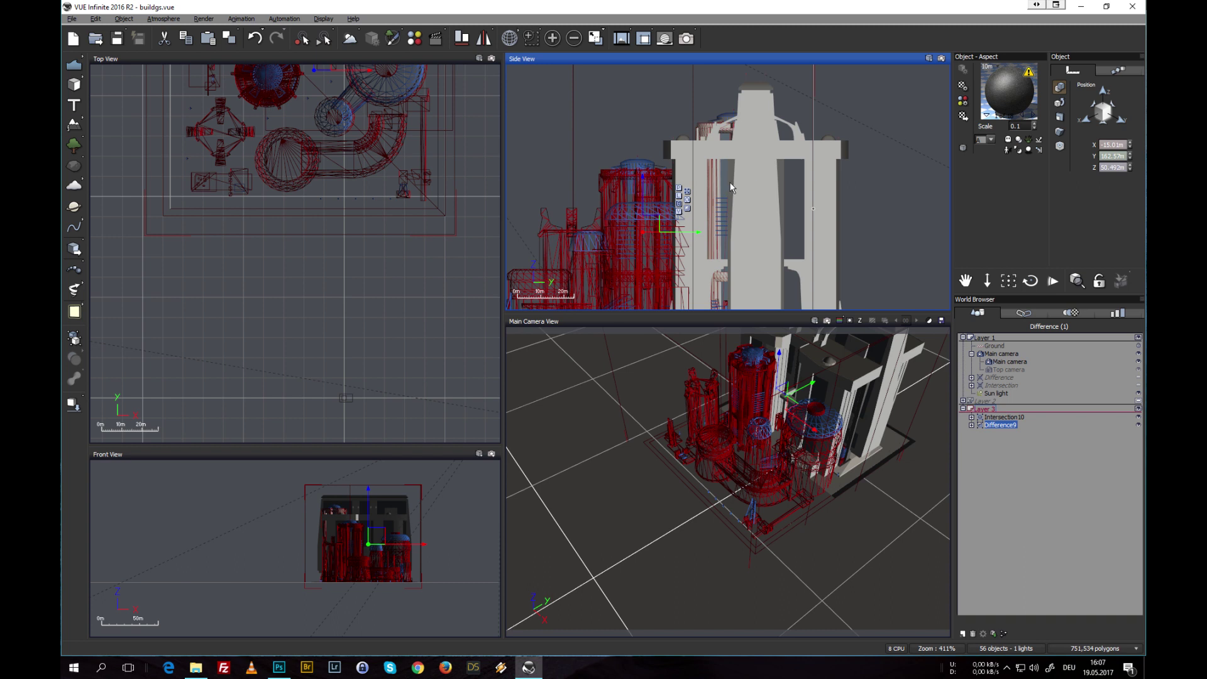
drag(719, 194, 720, 133)
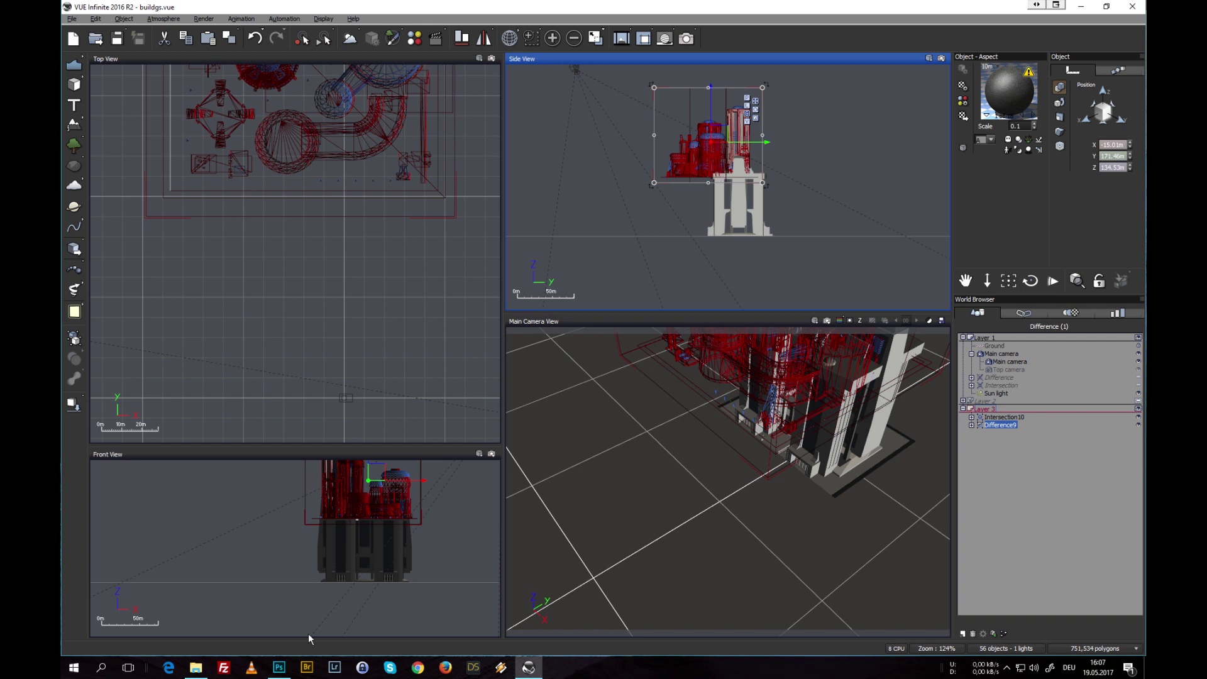
click(278, 667)
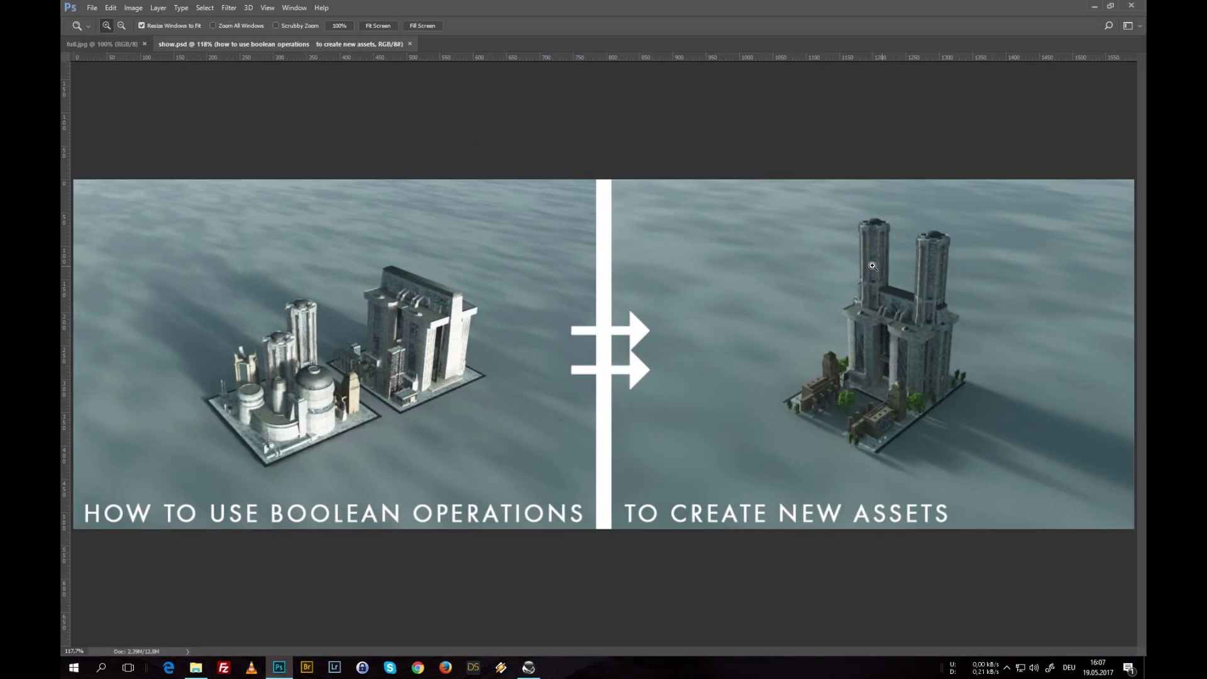
click(1094, 6)
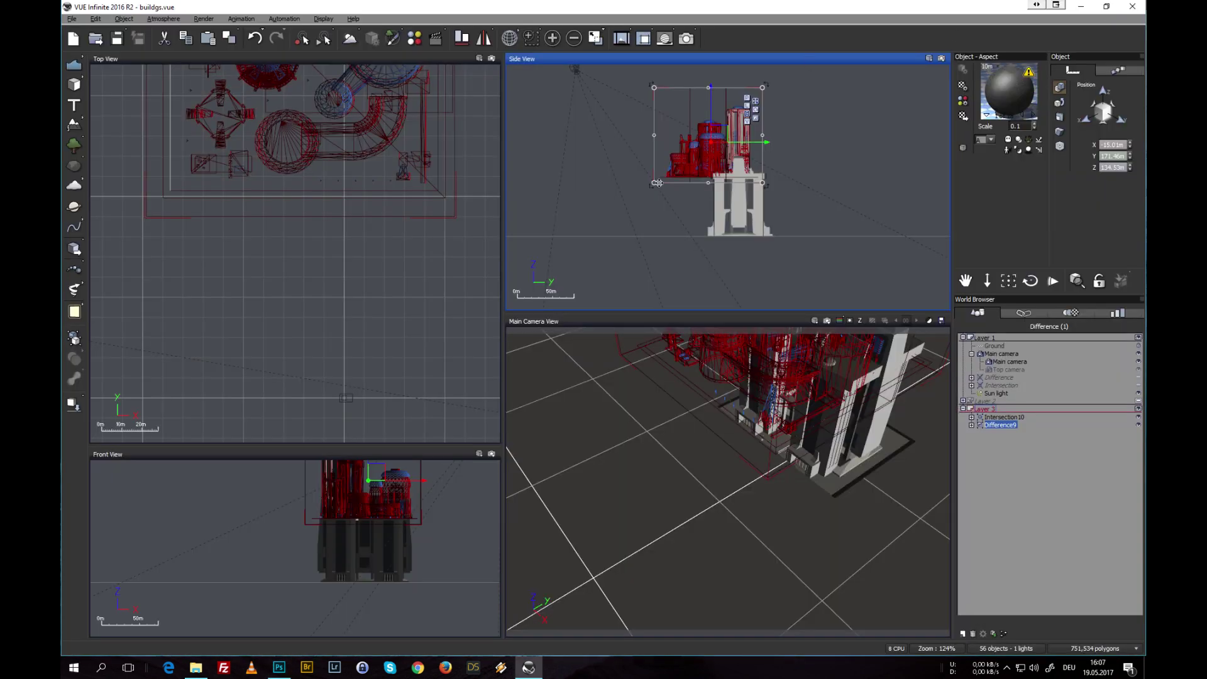
Orbit the camera around the buildings and shift the copied tower Difference10 sideways along X
click(793, 434)
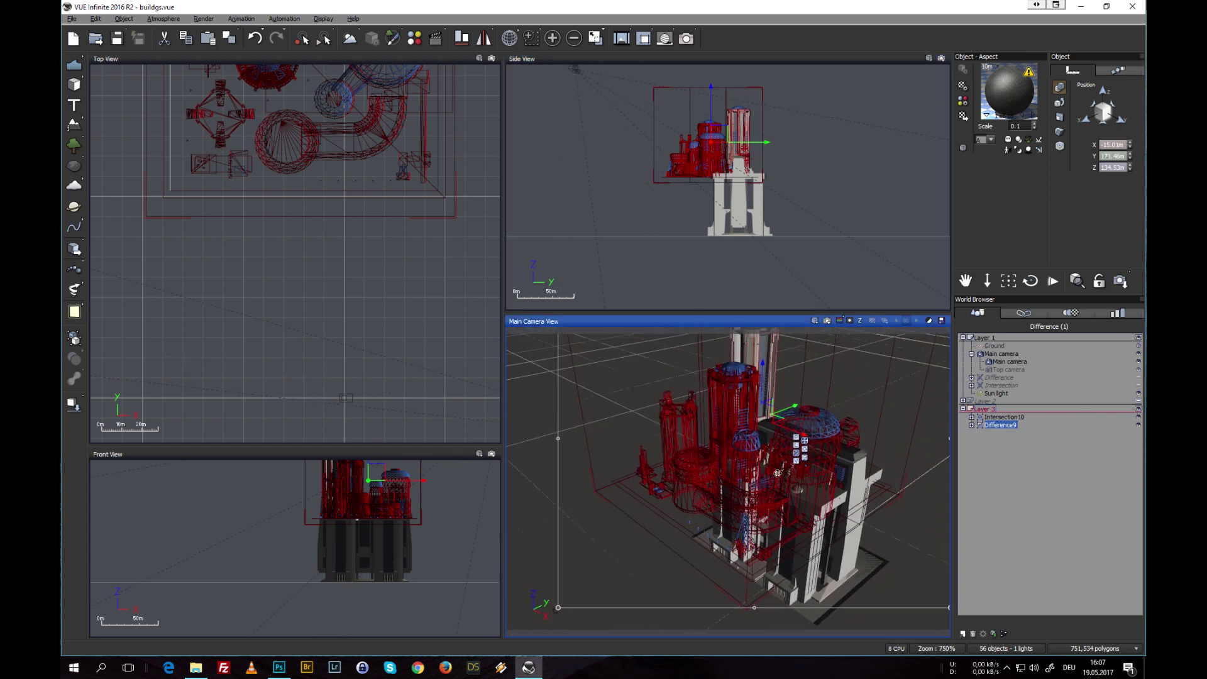
mouse_move(796, 452)
mouse_down()
mouse_move(623, 440)
mouse_move(598, 383)
mouse_up()
drag(1030, 280, 938, 525)
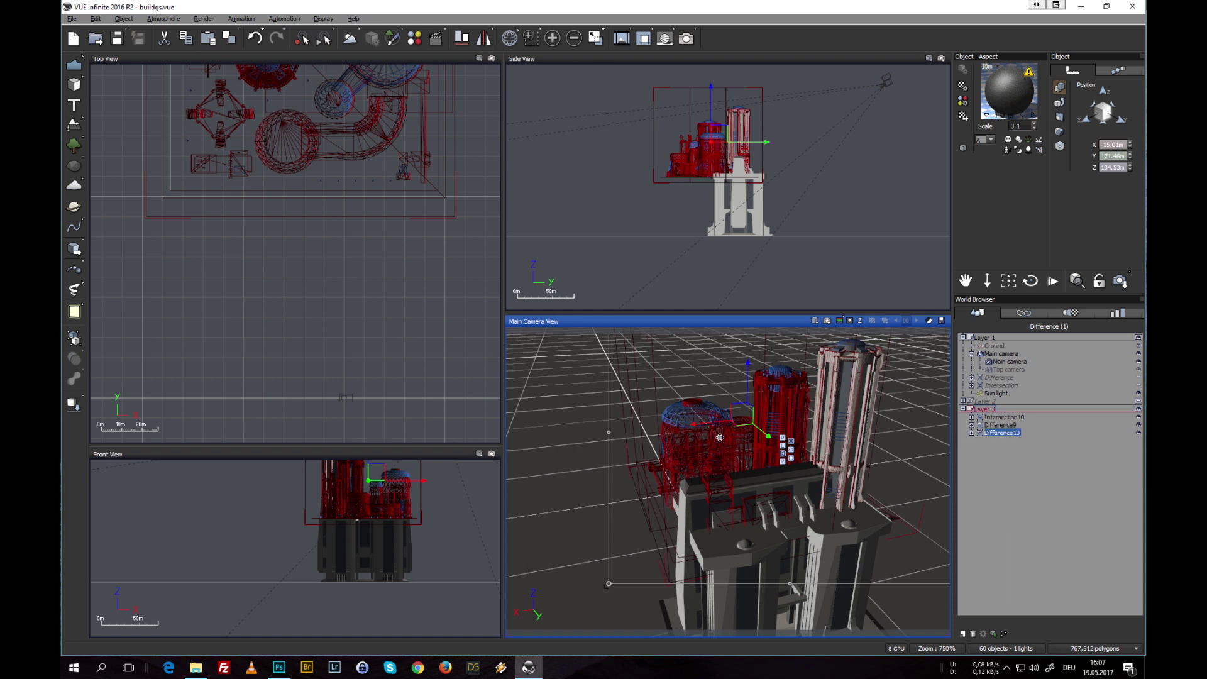
drag(714, 421, 583, 446)
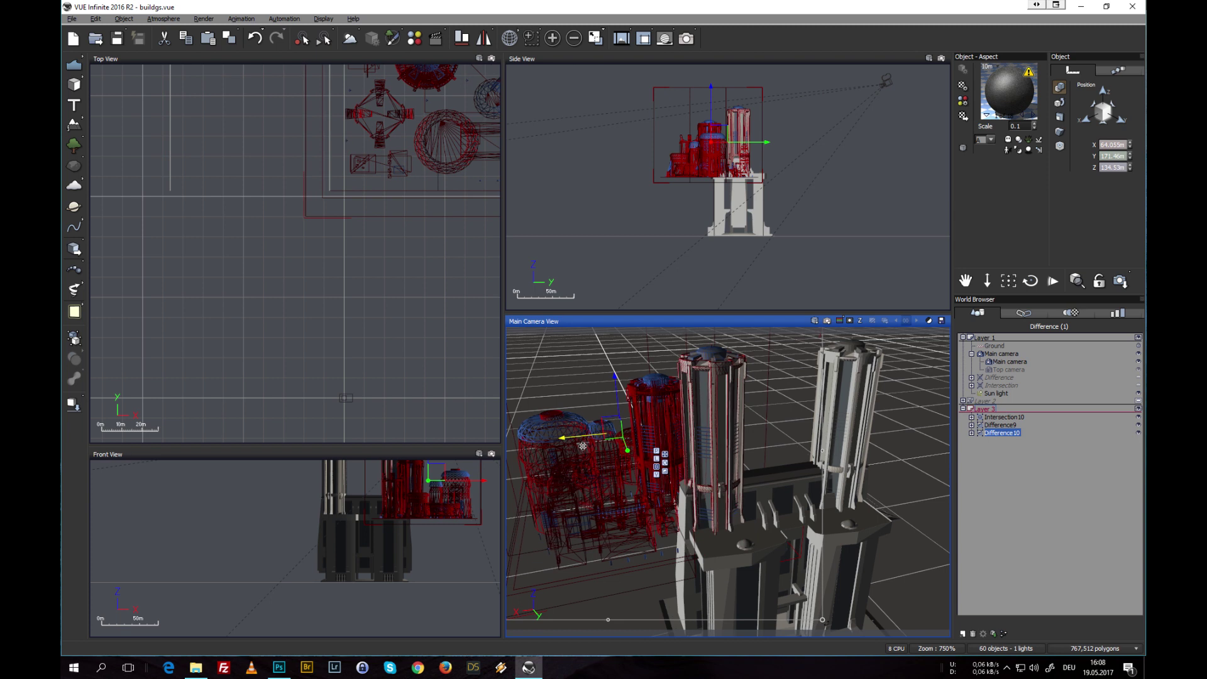
Select Intersection10, Difference9 and Difference10 together in the World Browser
click(1000, 427)
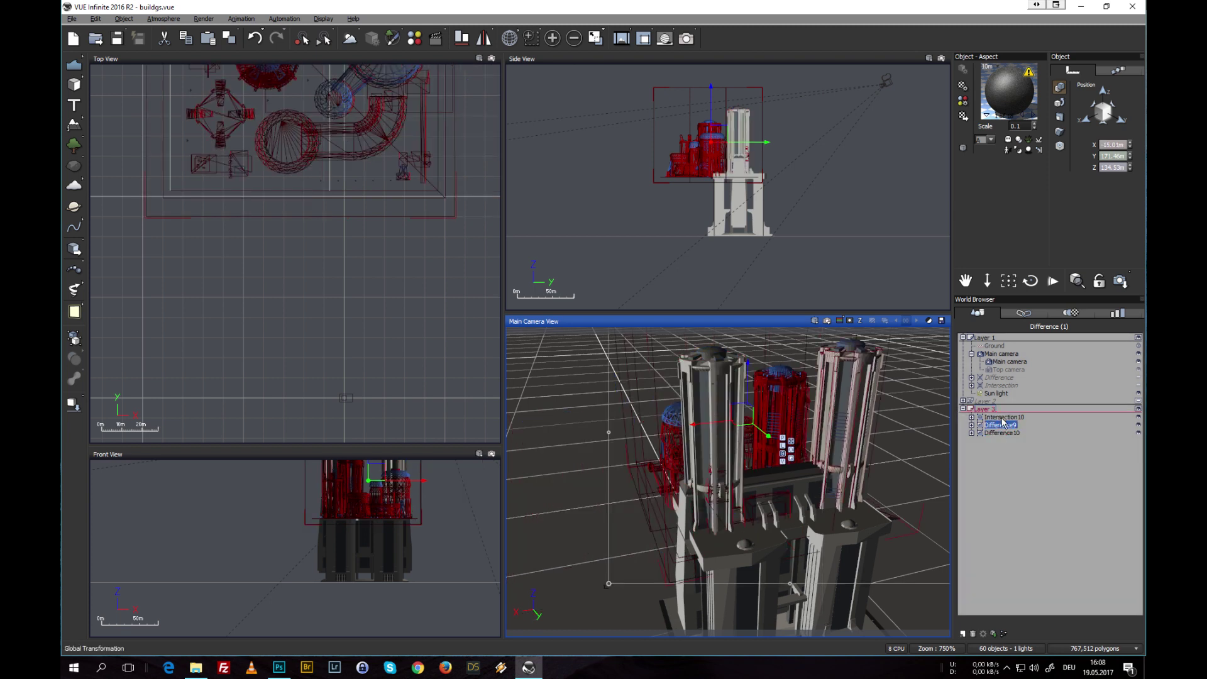
click(1003, 417)
shift+click(1001, 433)
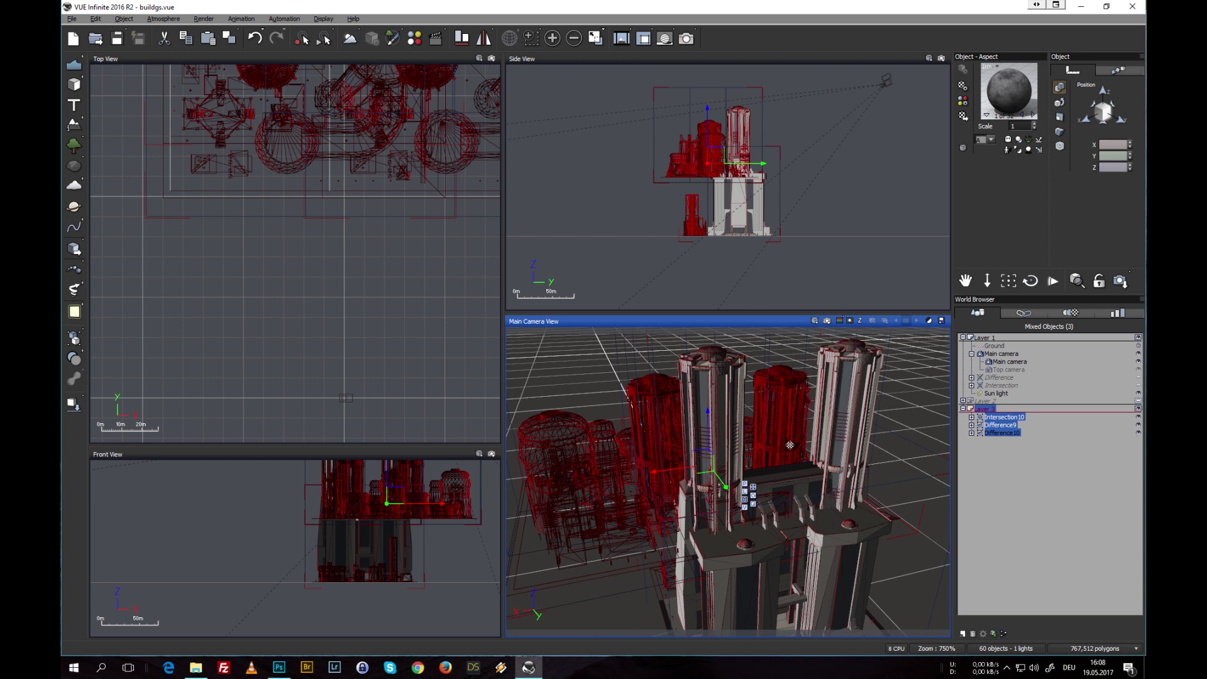
scroll(780, 382, up, 3)
drag(1029, 280, 914, 288)
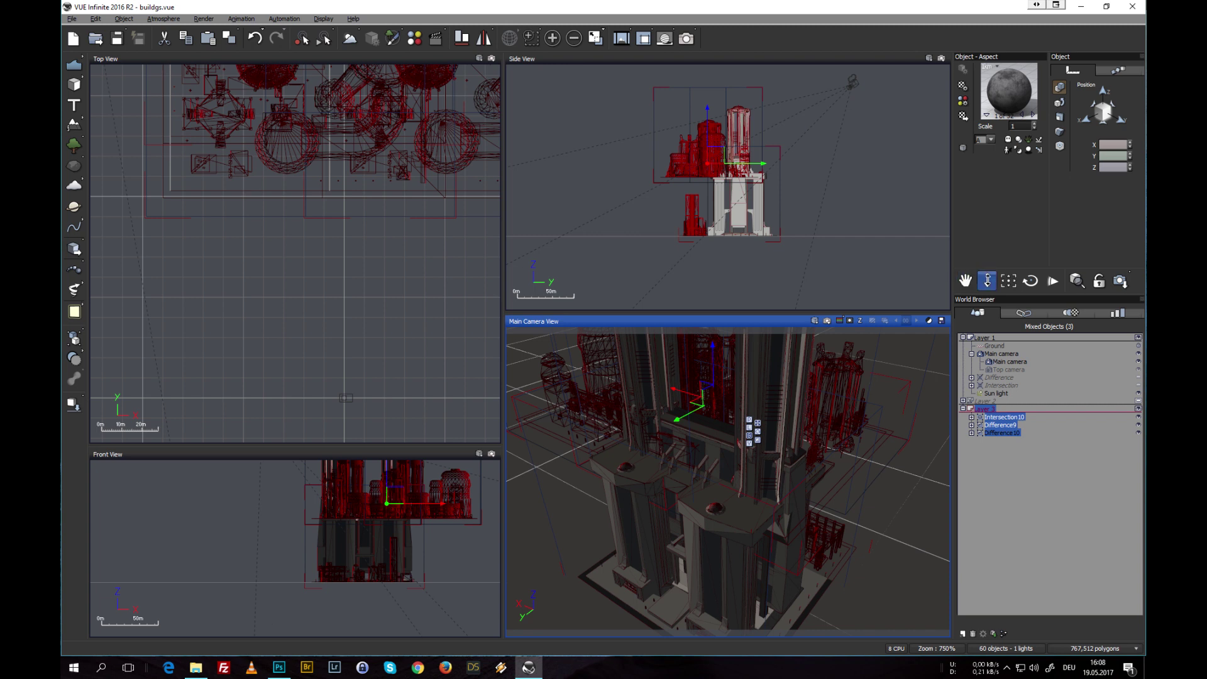
drag(986, 280, 528, 470)
middle_drag(867, 433, 915, 441)
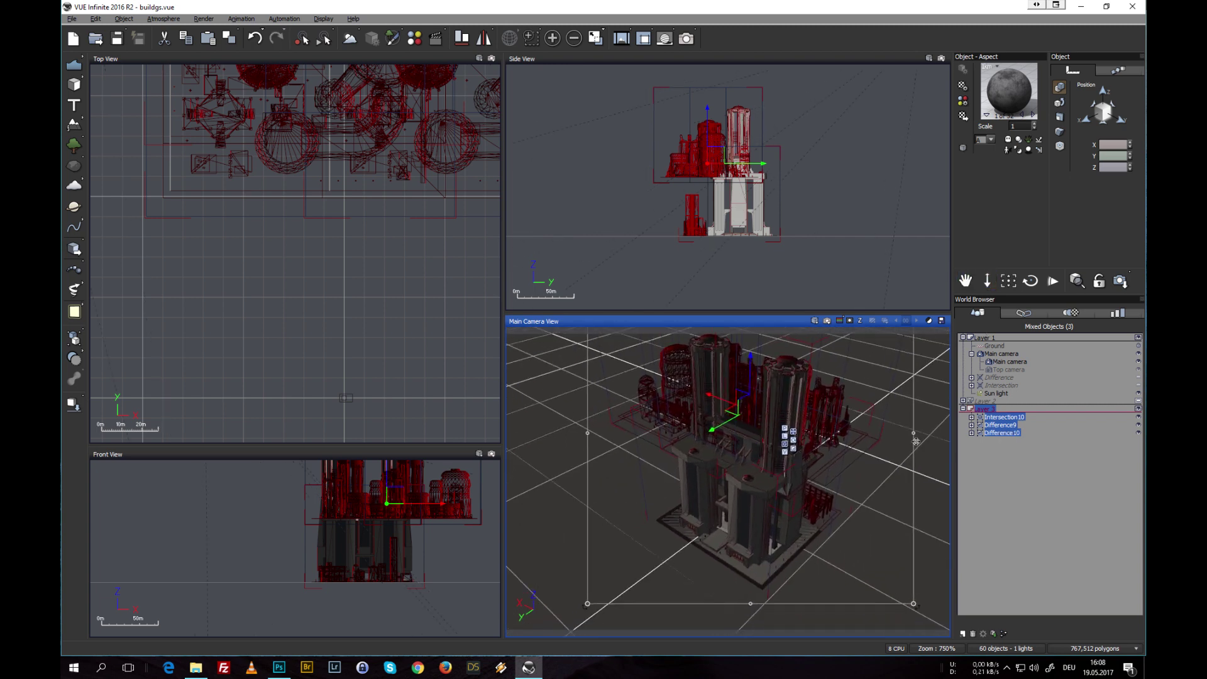
click(1018, 485)
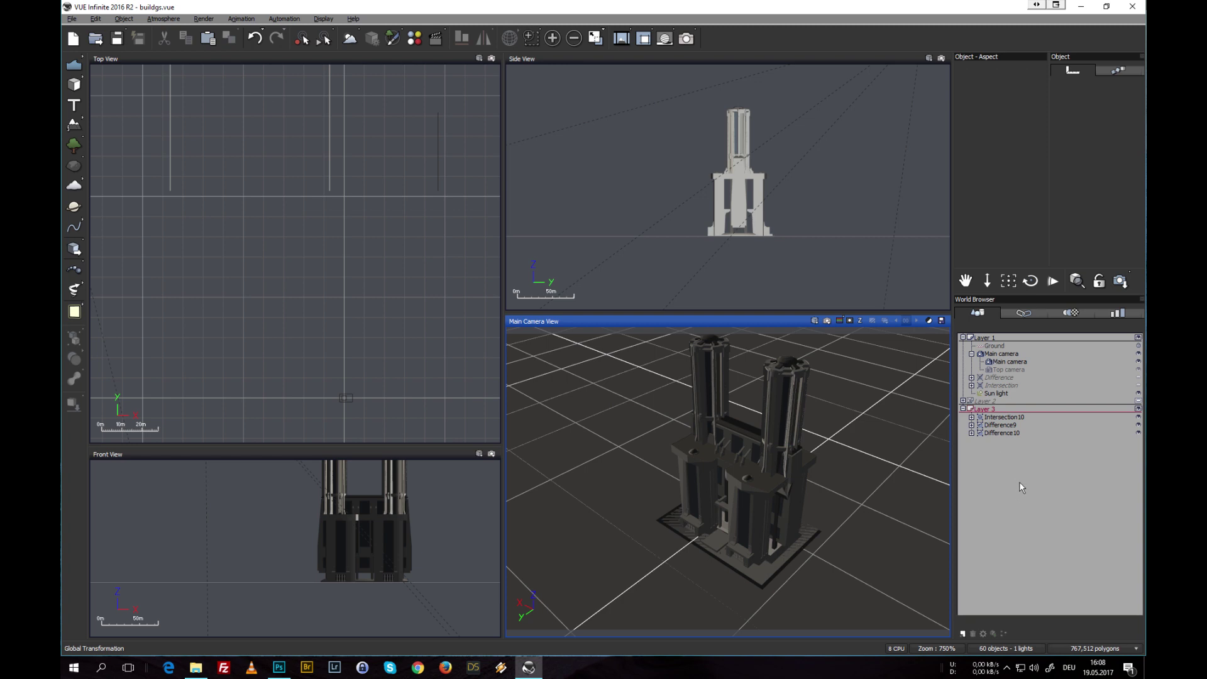
click(999, 432)
click(996, 413)
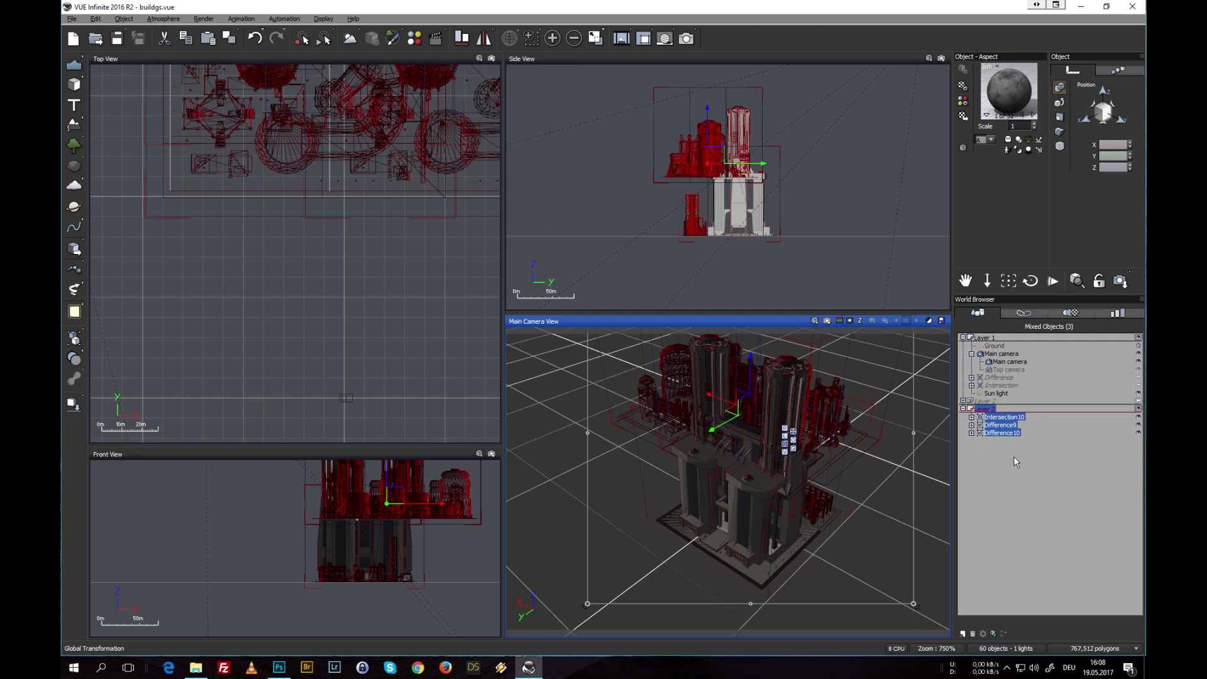
key(ctrl+g)
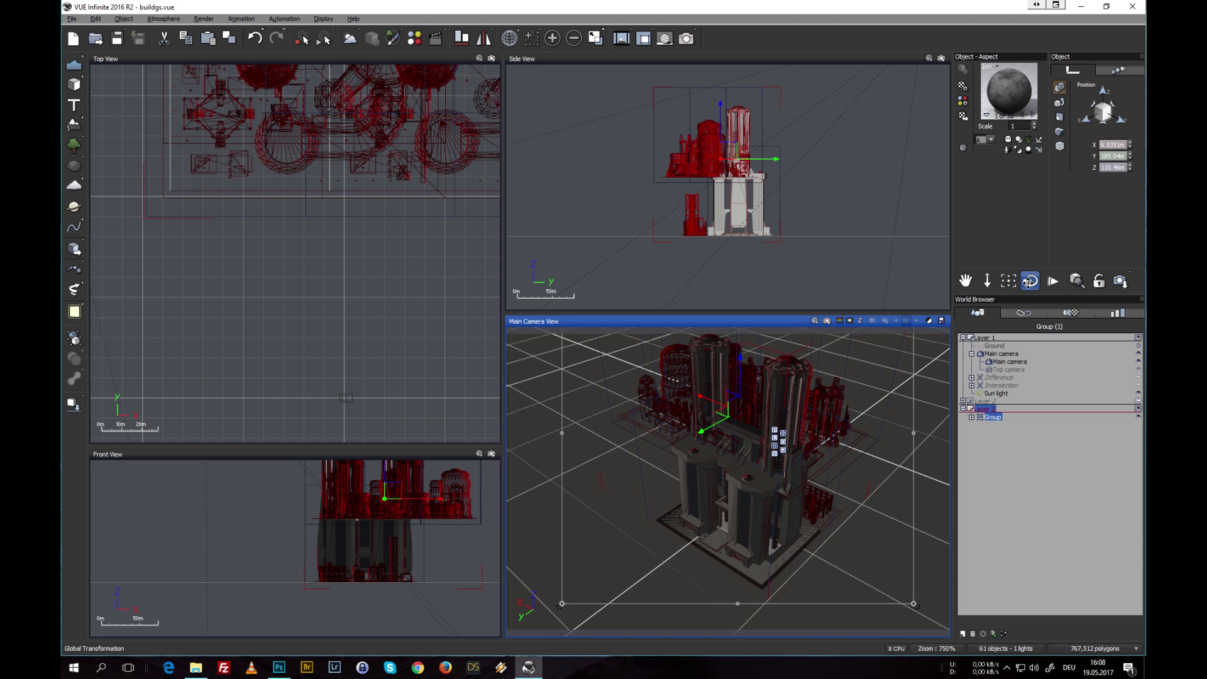
drag(1030, 281, 978, 426)
click(971, 417)
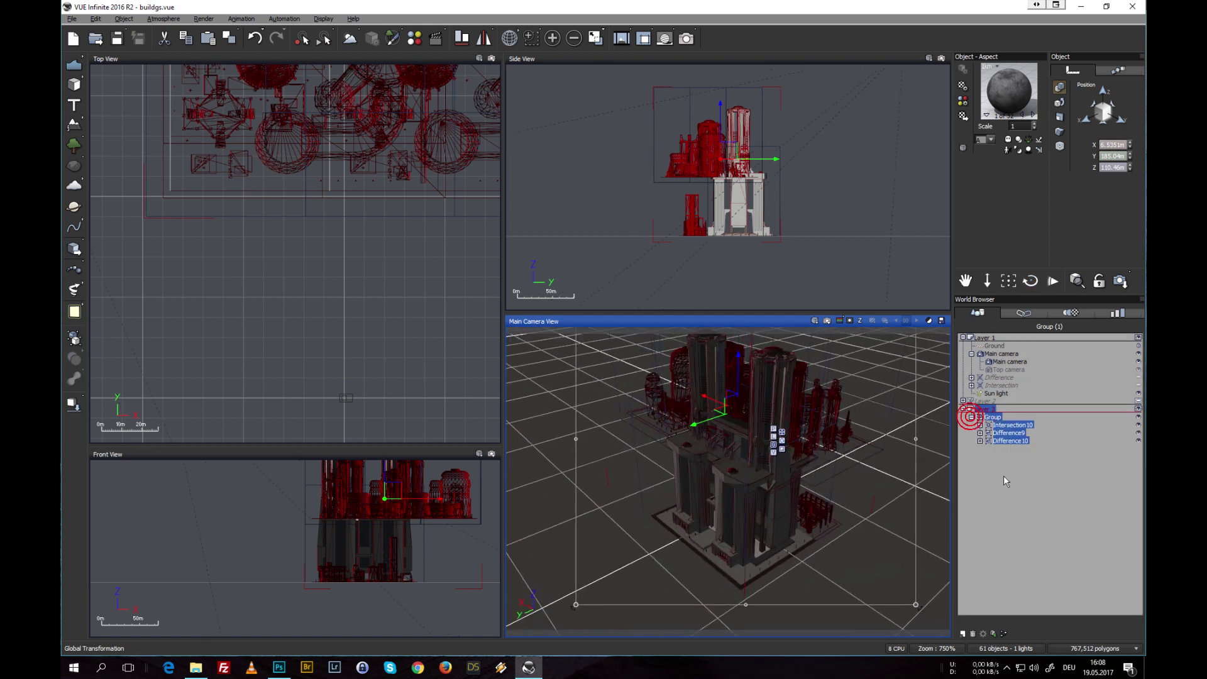
click(1016, 485)
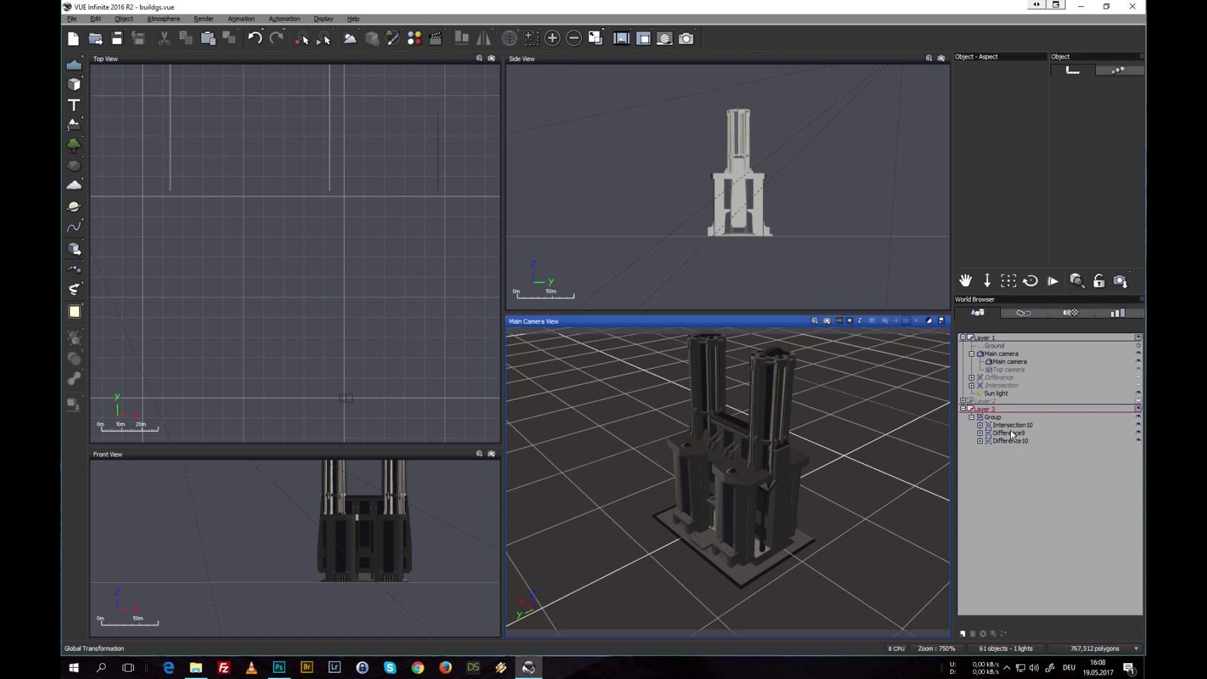
click(994, 417)
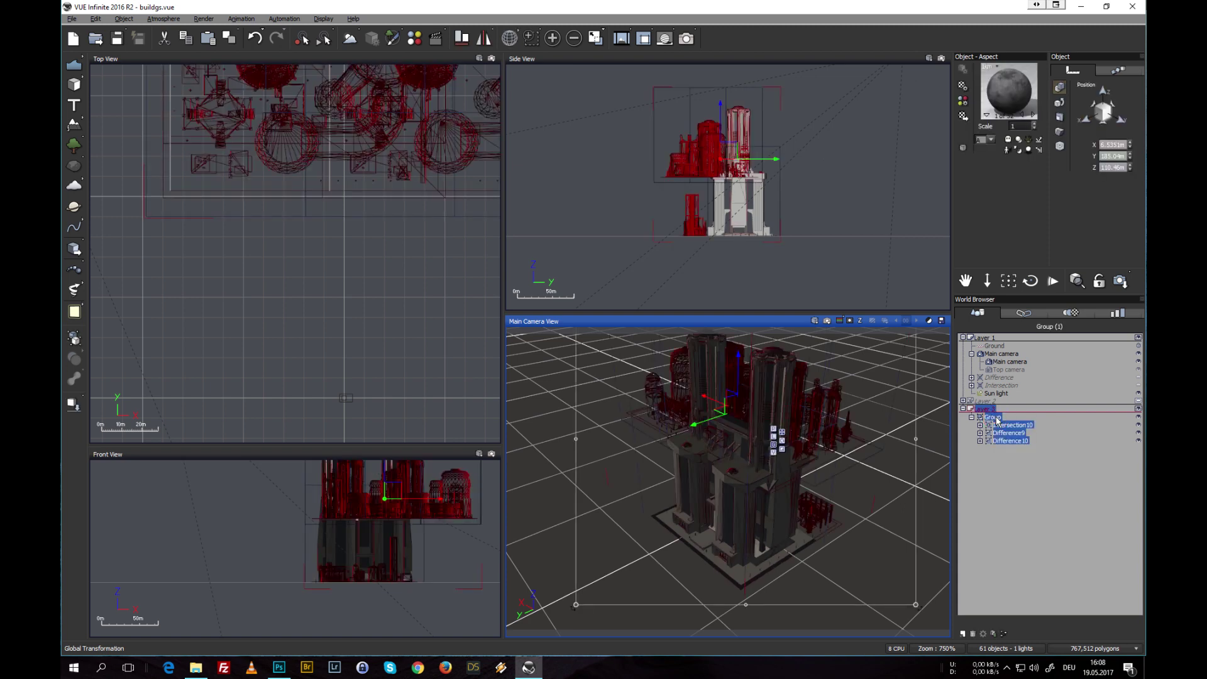
right_click(996, 420)
click(1023, 385)
click(1021, 483)
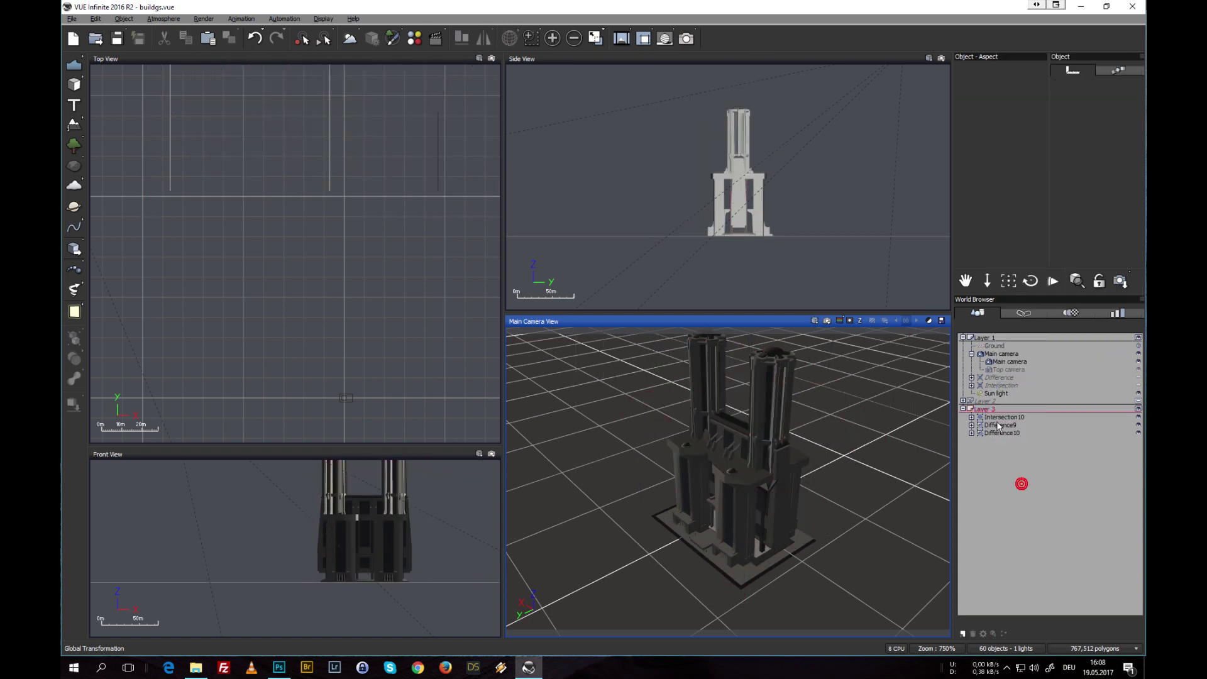
click(998, 417)
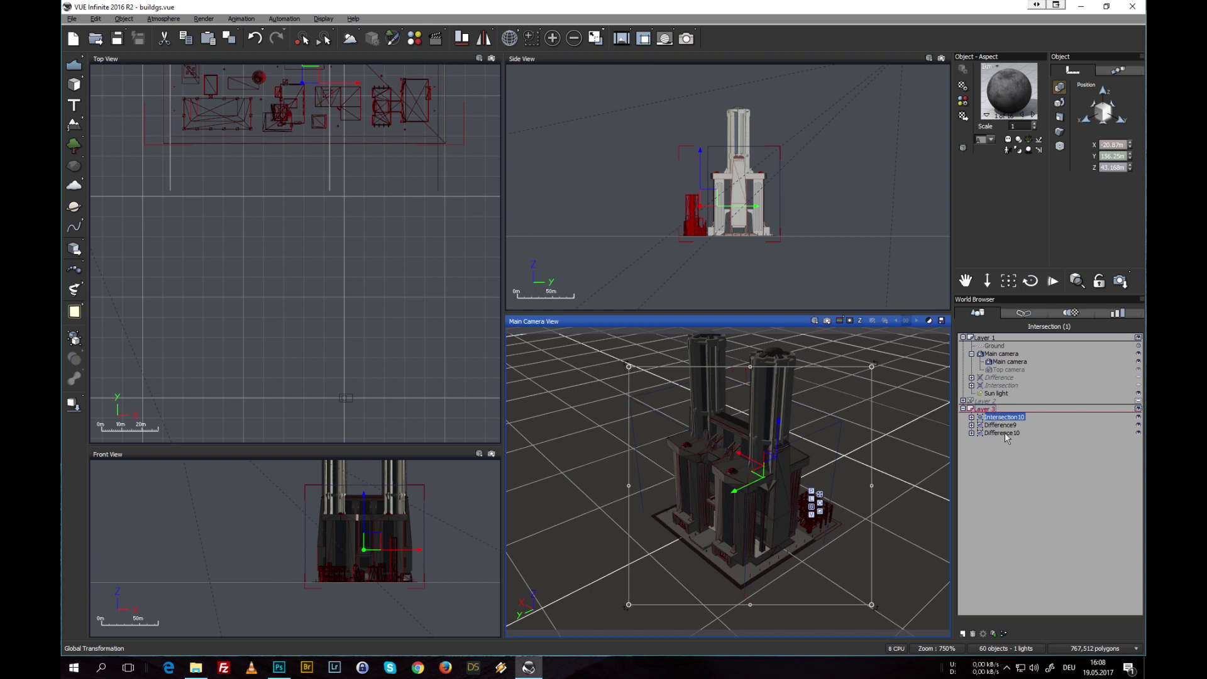
Duplicate Intersection10 as Intersection11, hide Intersection10, Difference9 and Difference10, and select Intersection11
key(ctrl+d)
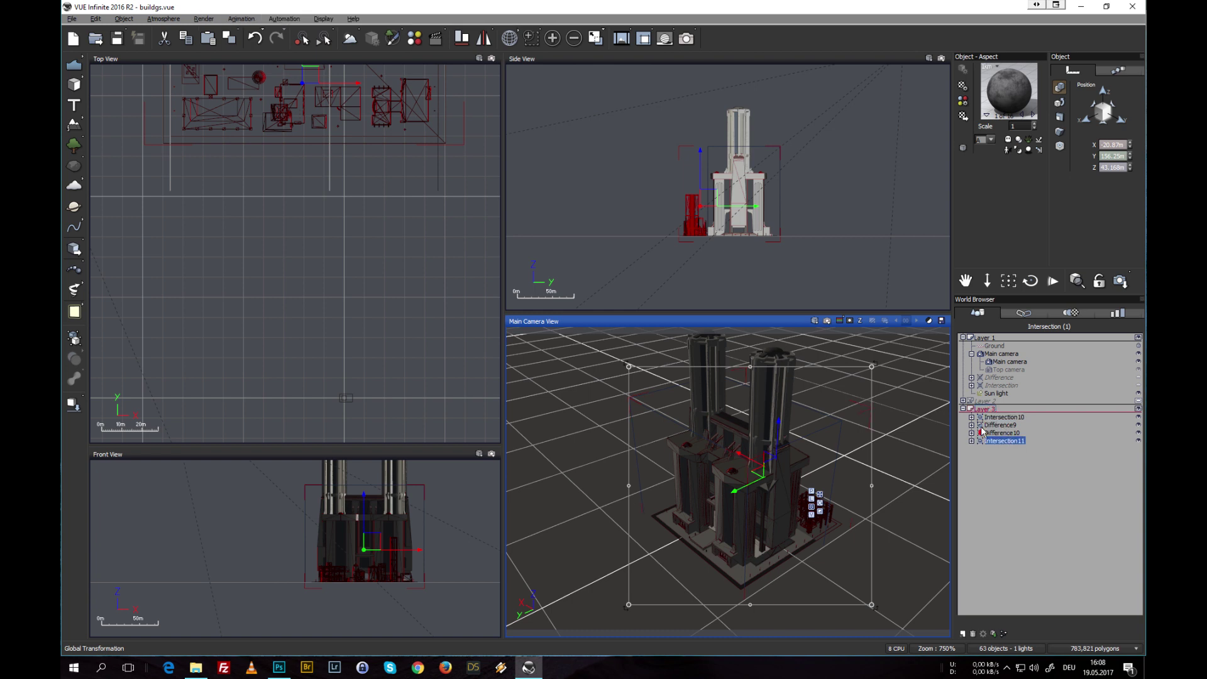
click(1137, 417)
click(1138, 433)
click(1138, 417)
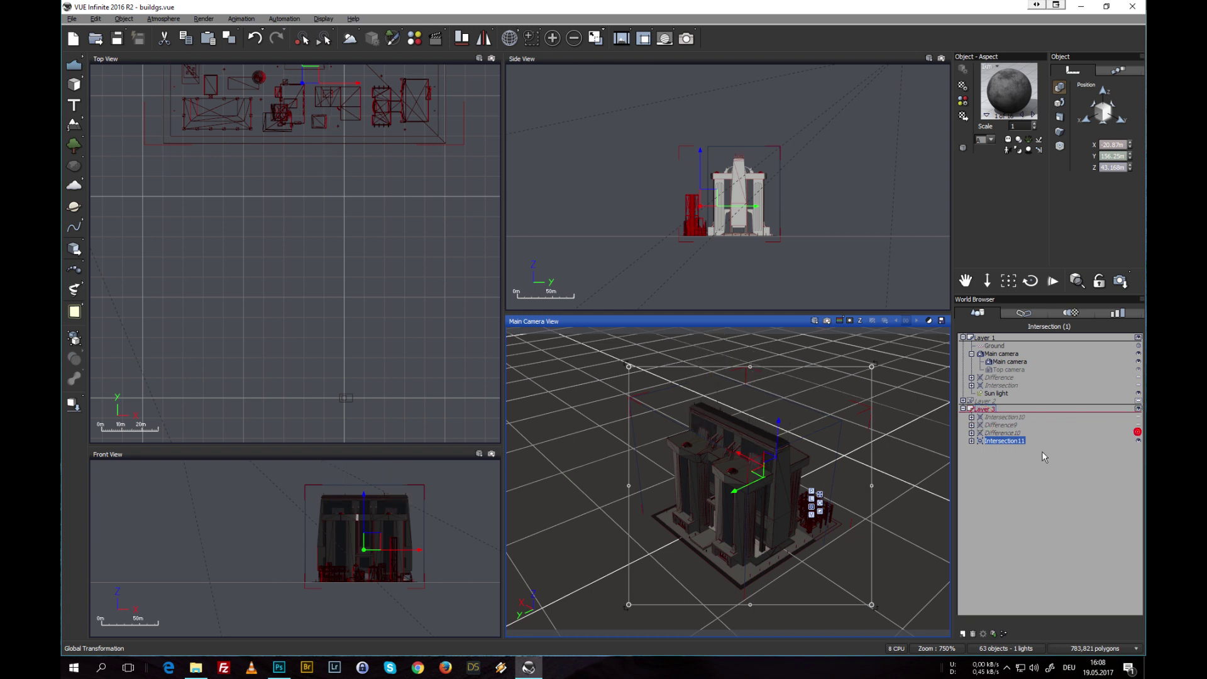
click(1004, 482)
click(1004, 440)
mouse_move(1029, 281)
mouse_down()
mouse_move(1050, 267)
mouse_move(1079, 284)
mouse_move(1035, 277)
mouse_move(1044, 273)
mouse_up()
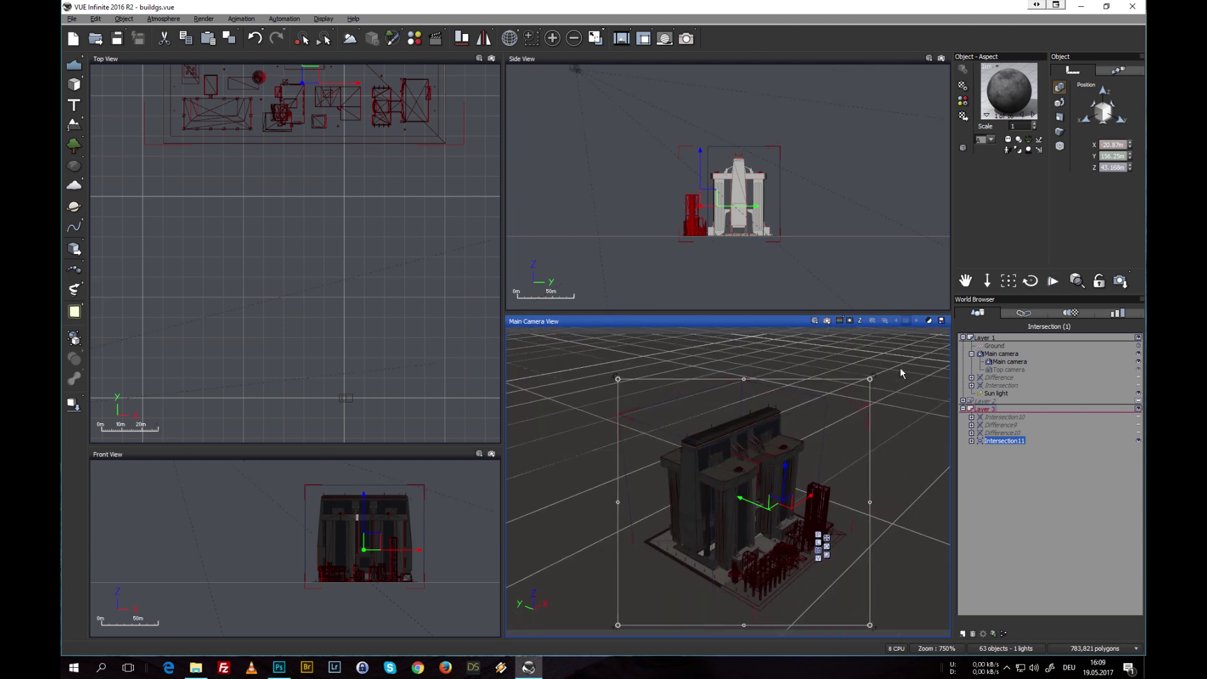
Orbit and dolly the main camera in close to the building's front columns
right_drag(704, 459, 702, 448)
mouse_move(1030, 281)
mouse_down()
mouse_move(1053, 281)
mouse_move(986, 268)
mouse_move(987, 284)
mouse_up()
right_drag(664, 516, 791, 441)
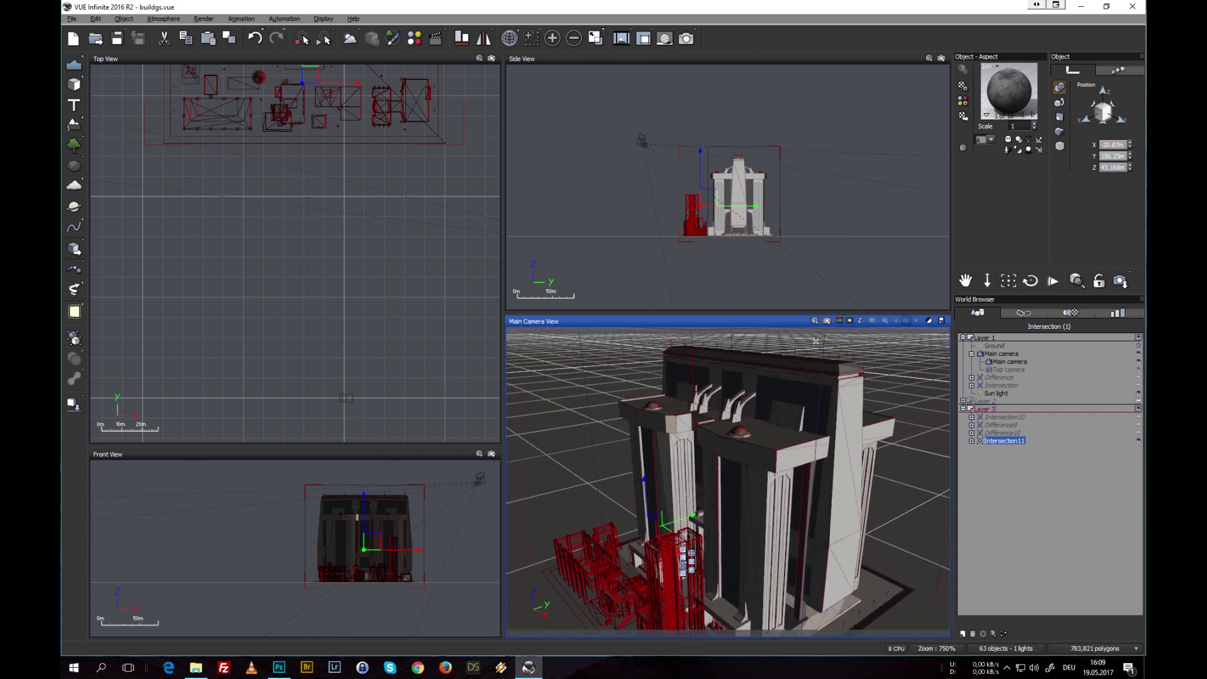
drag(987, 280, 987, 260)
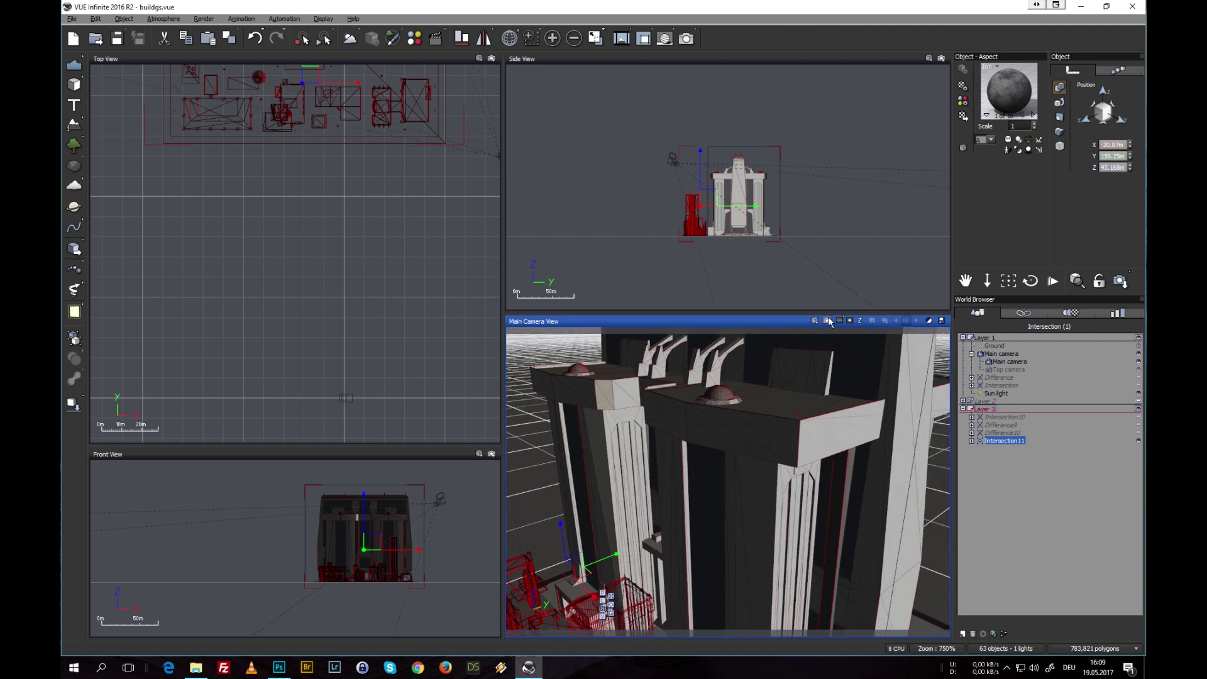
Render a close-up preview of the main camera view
click(827, 321)
click(593, 310)
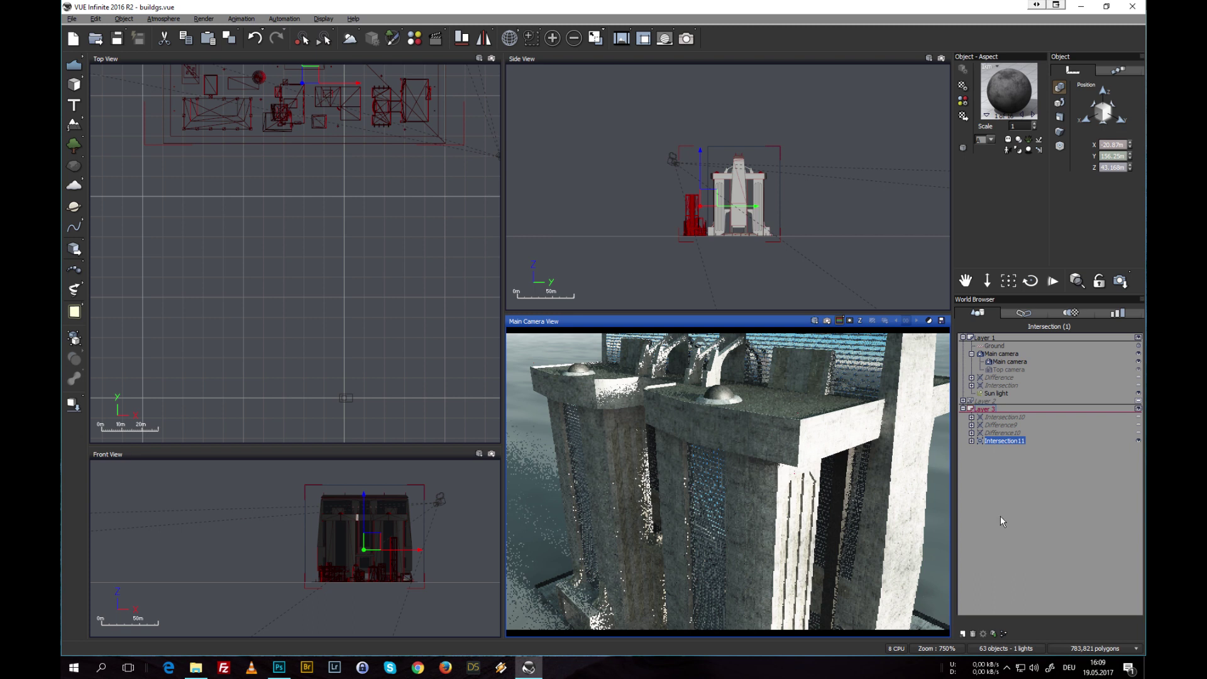
right_click(999, 444)
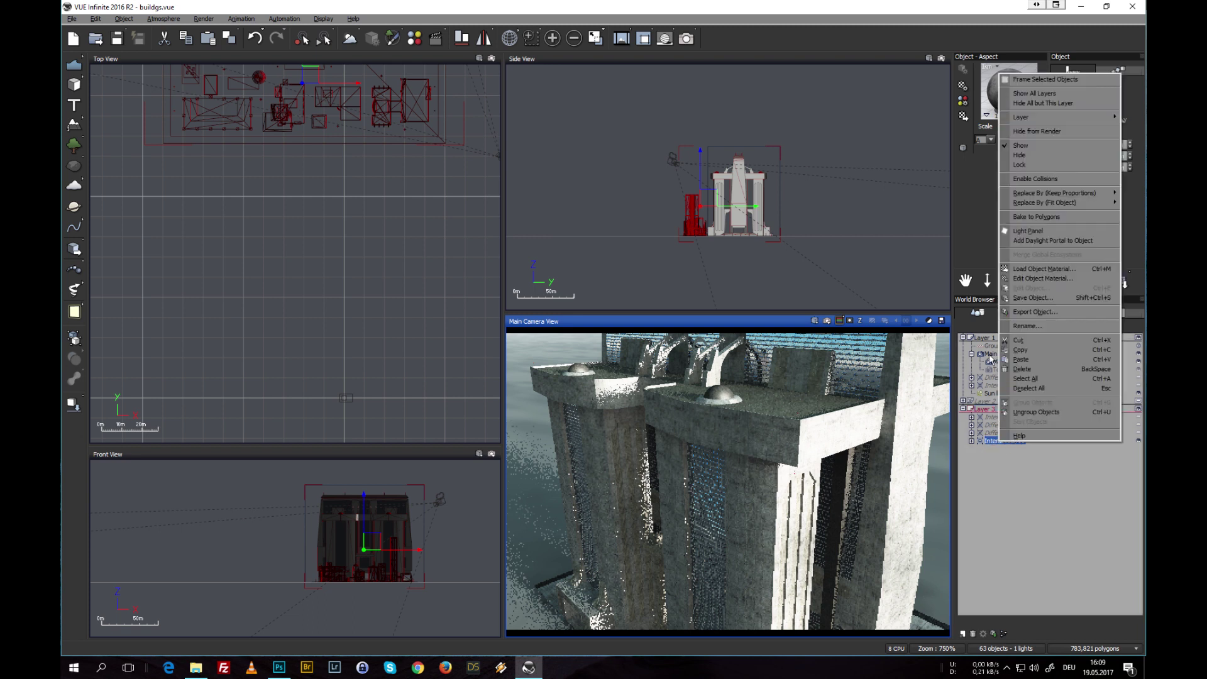
Bake Intersection11 to a polygon mesh at High quality
click(1020, 217)
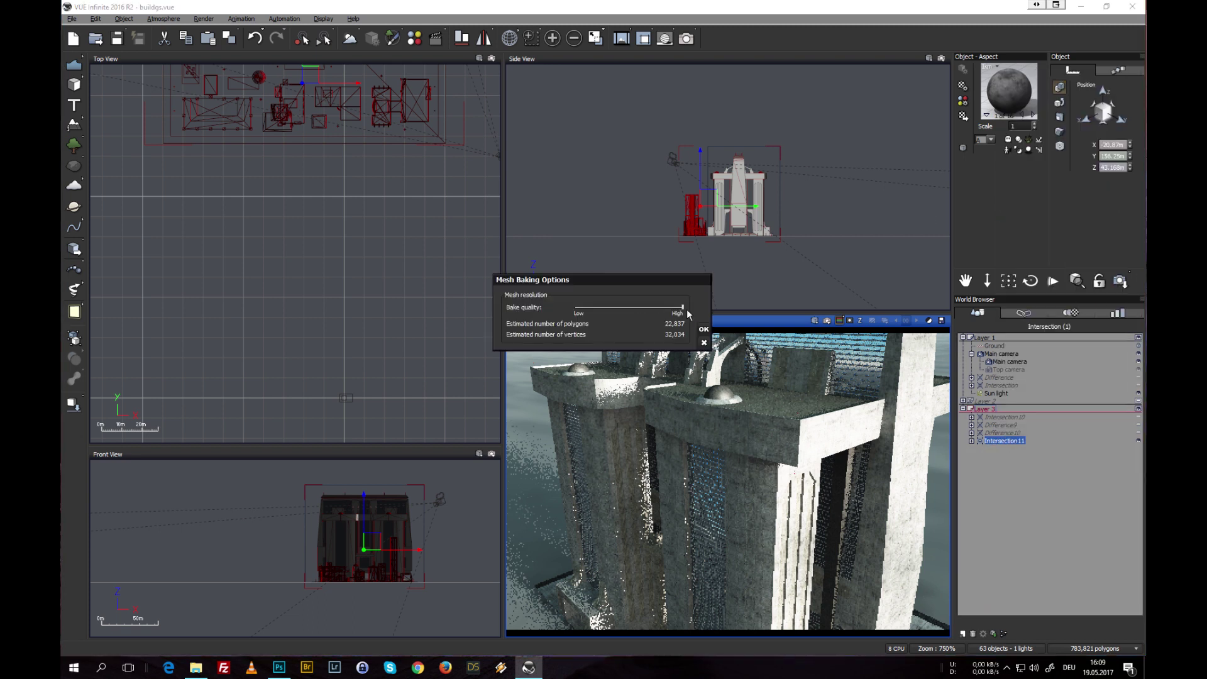
click(704, 328)
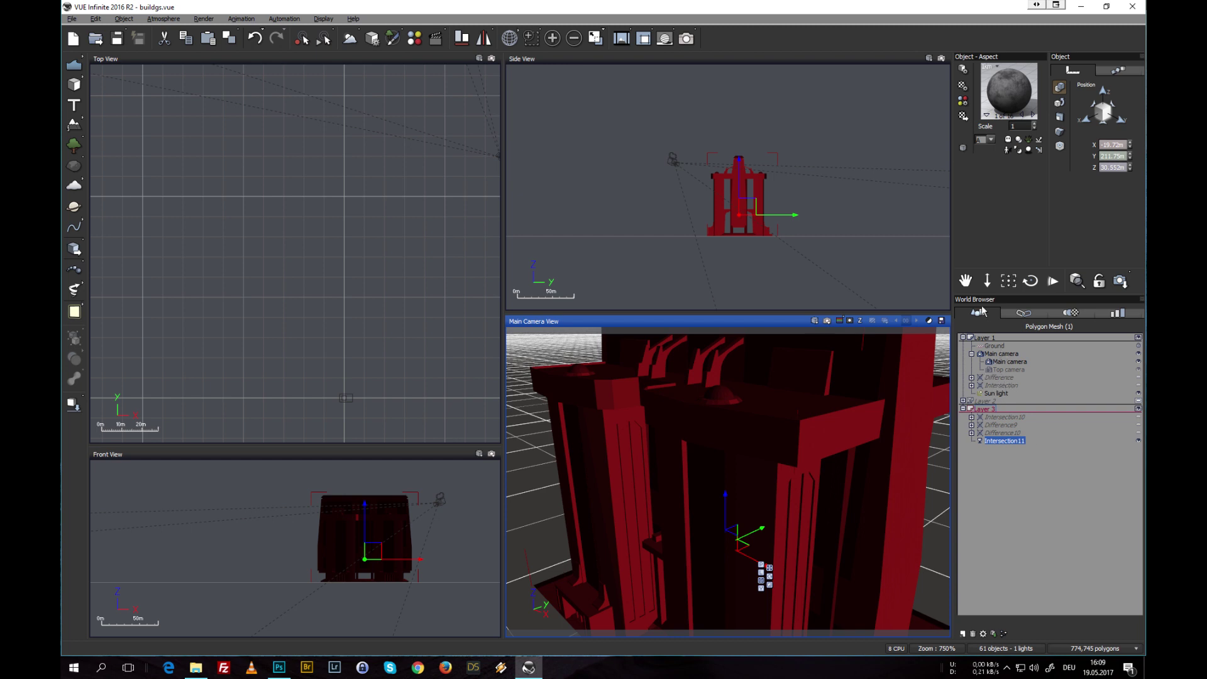
click(962, 147)
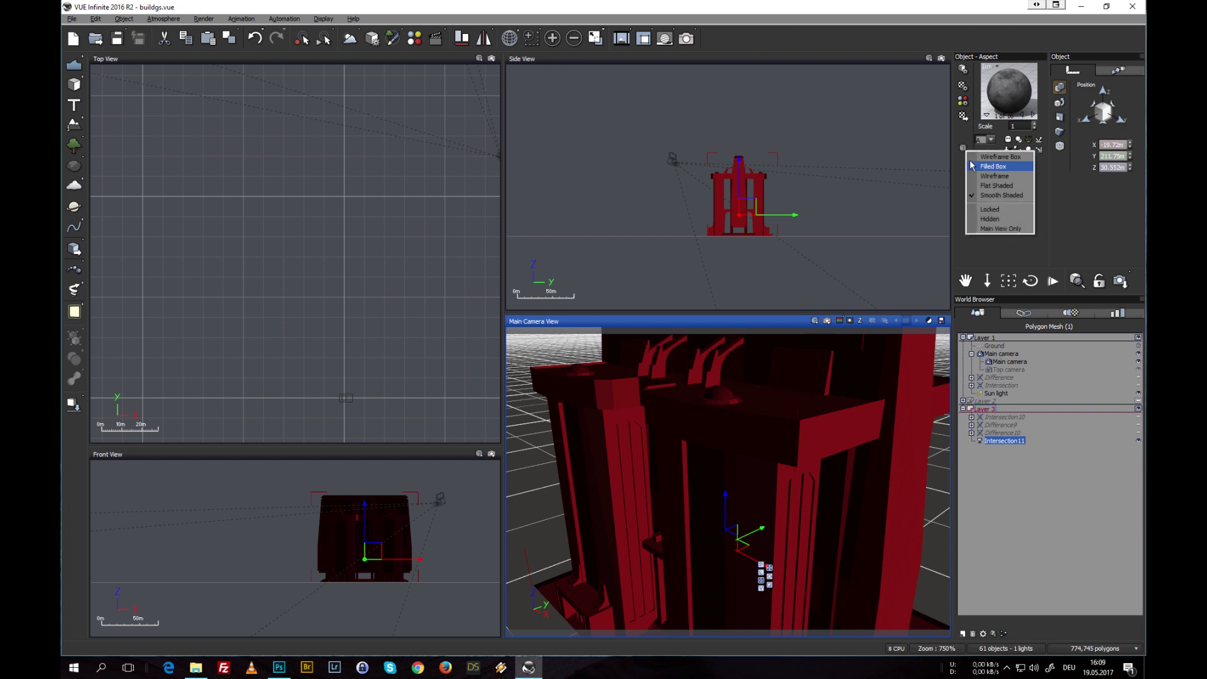
Switch the object display from wireframe to flat shaded
click(988, 177)
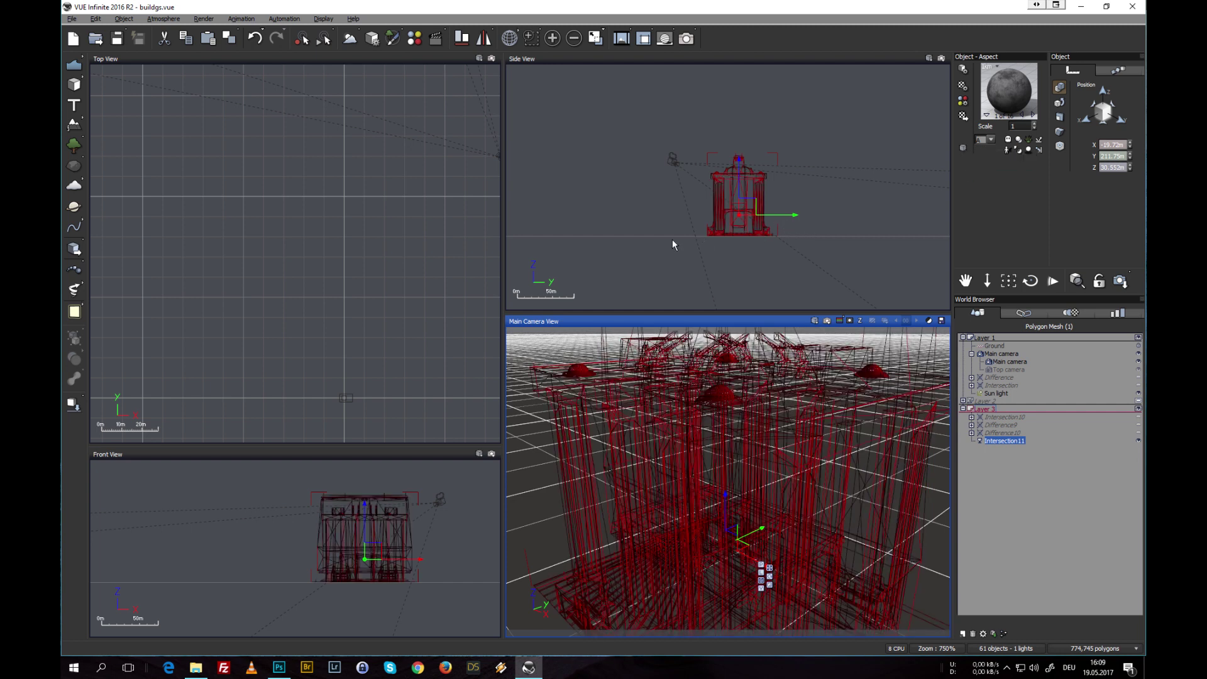
click(965, 151)
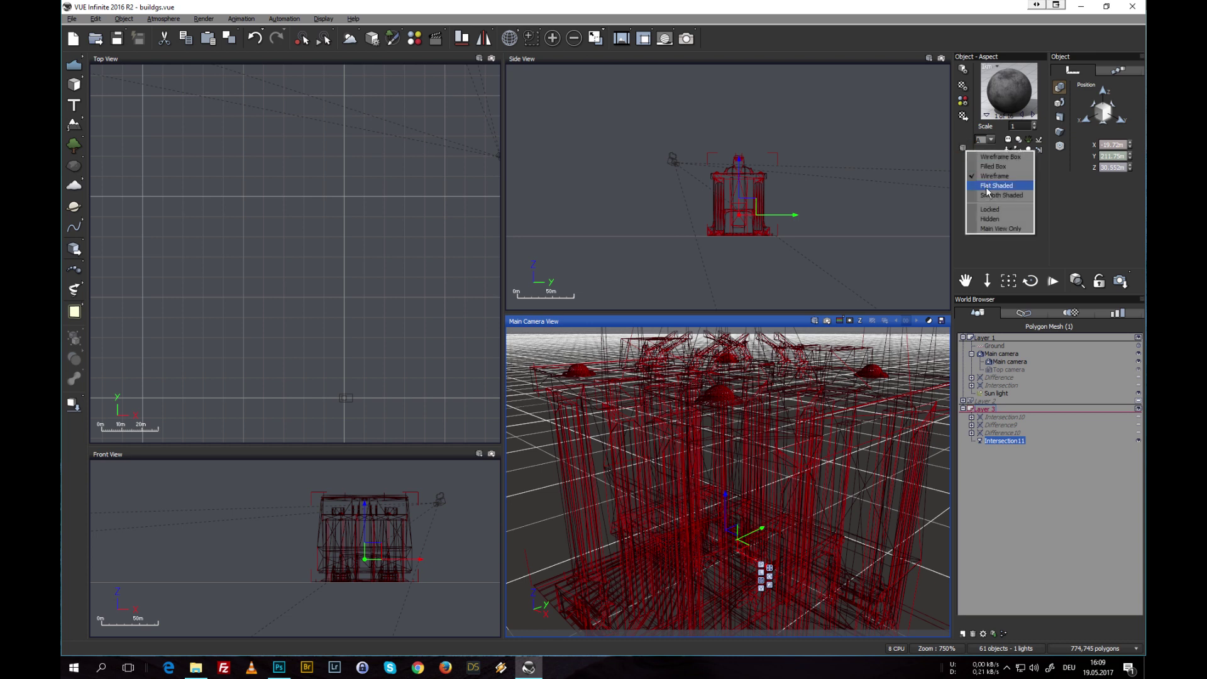
click(986, 187)
Deselect Intersection11 and render the main camera view
click(1033, 503)
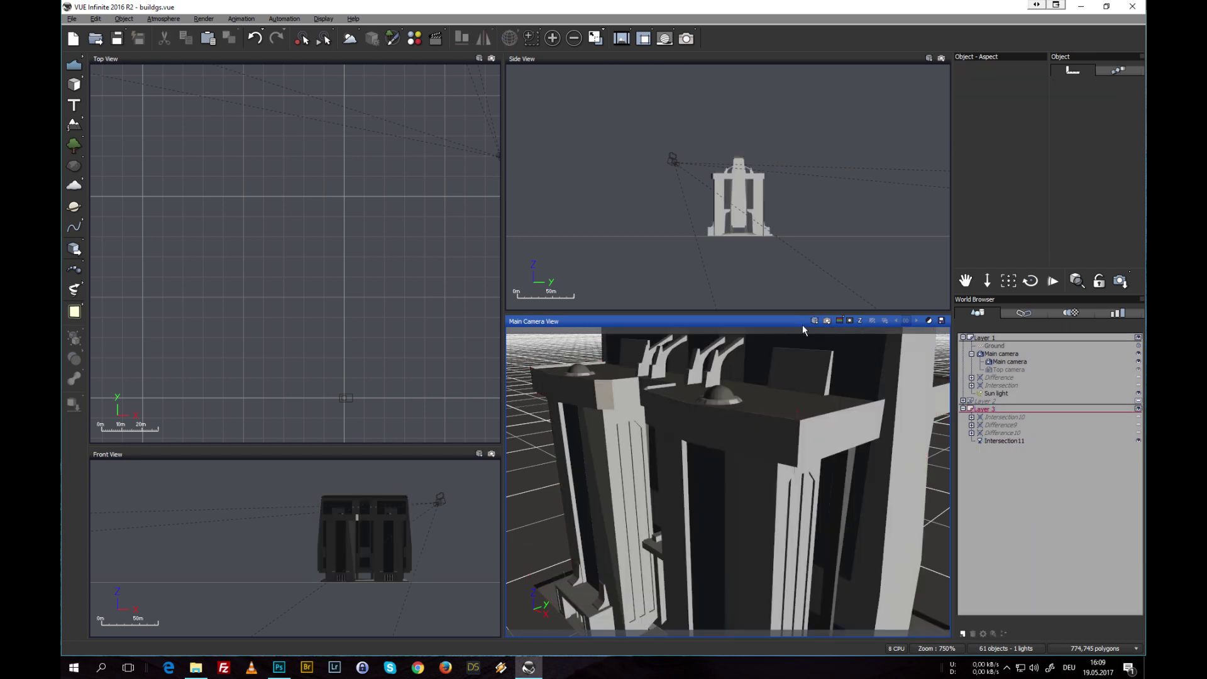
click(827, 321)
click(594, 303)
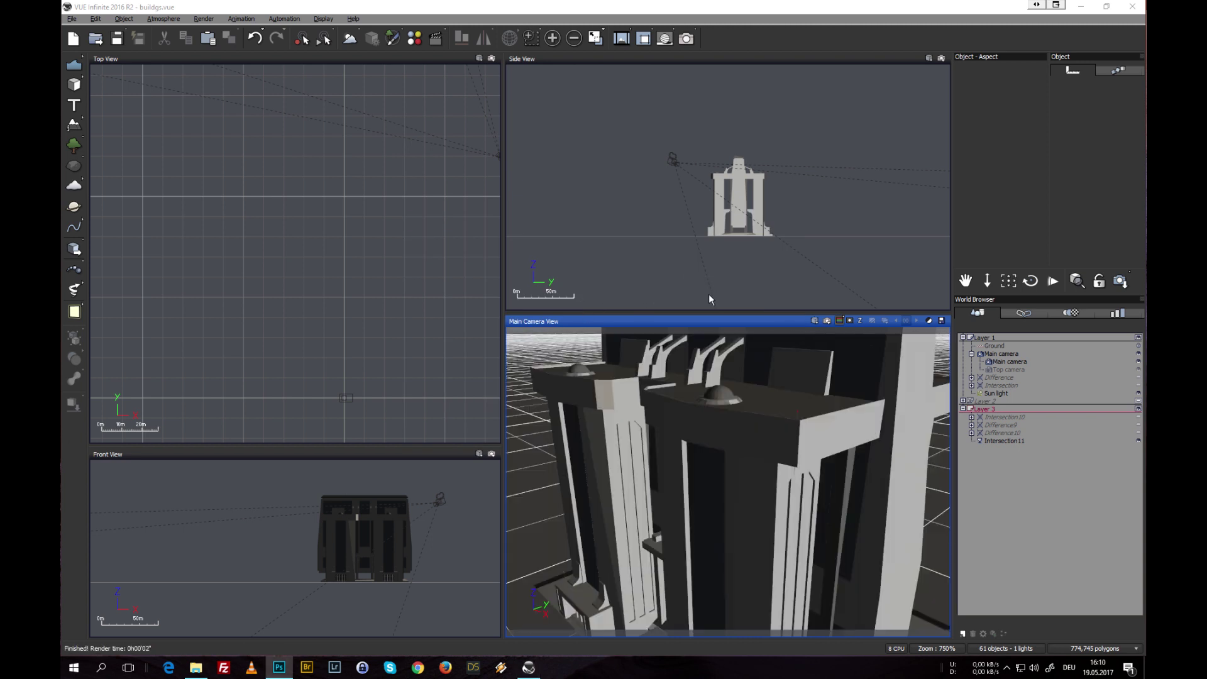
Close the render without stacking it, then select Intersection11 and step to its next material
click(676, 408)
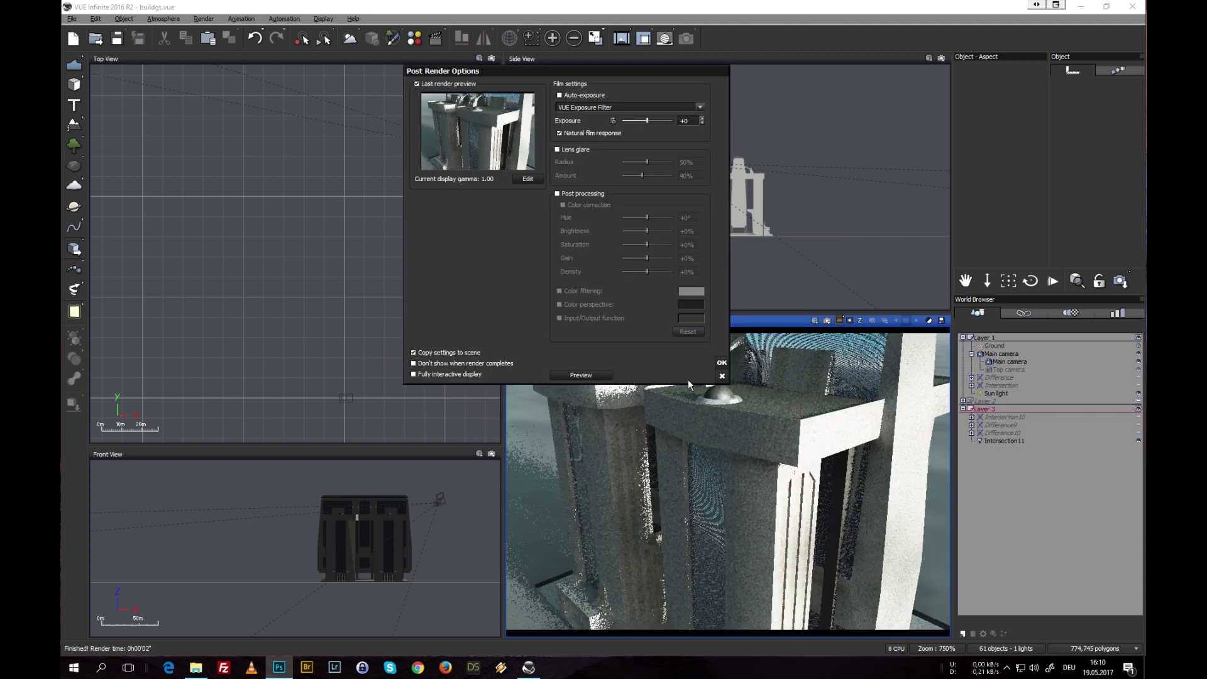
click(720, 363)
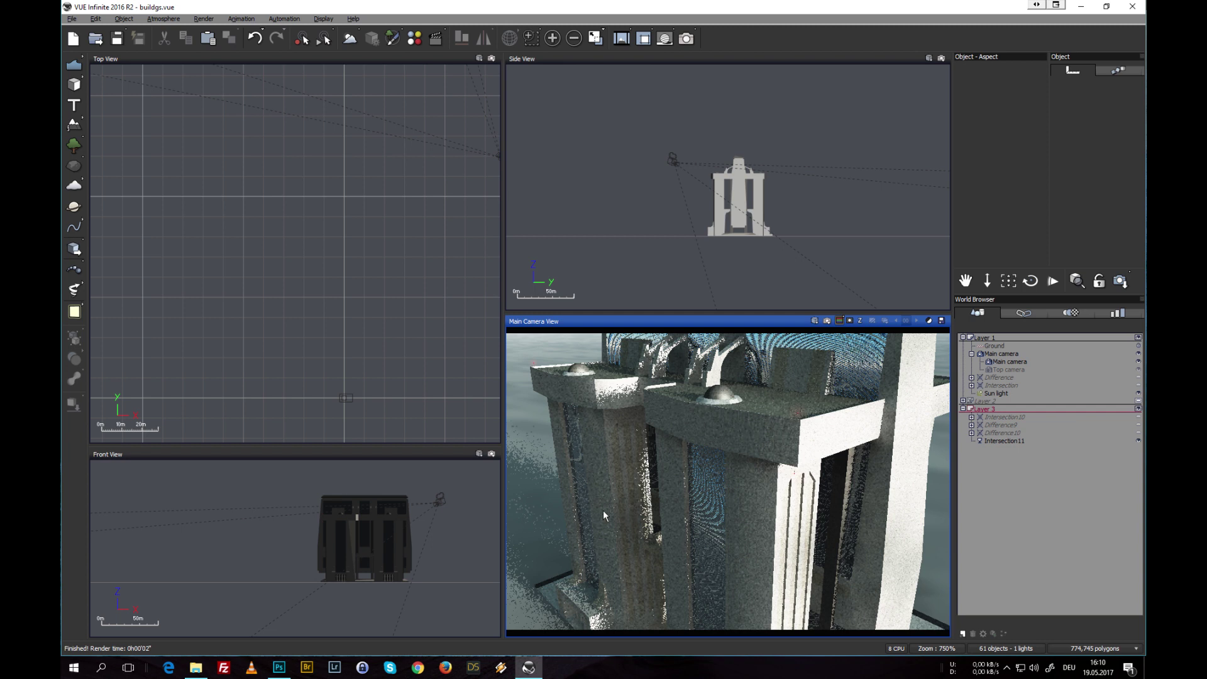
click(1004, 441)
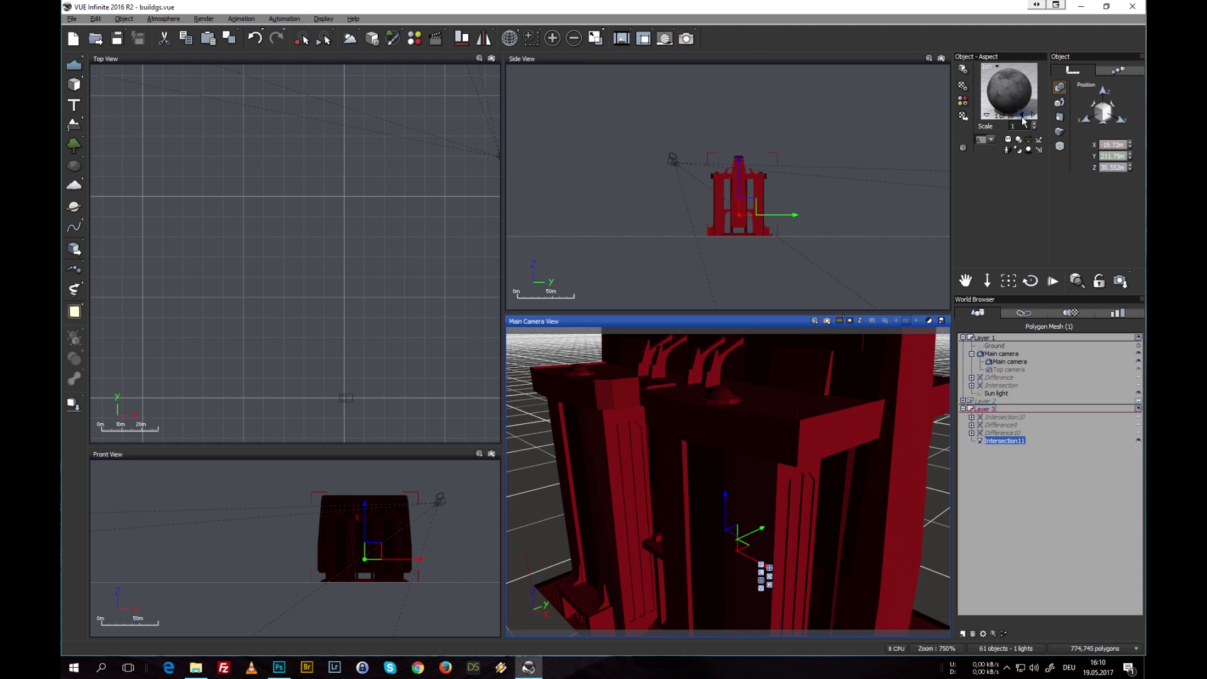
click(1022, 119)
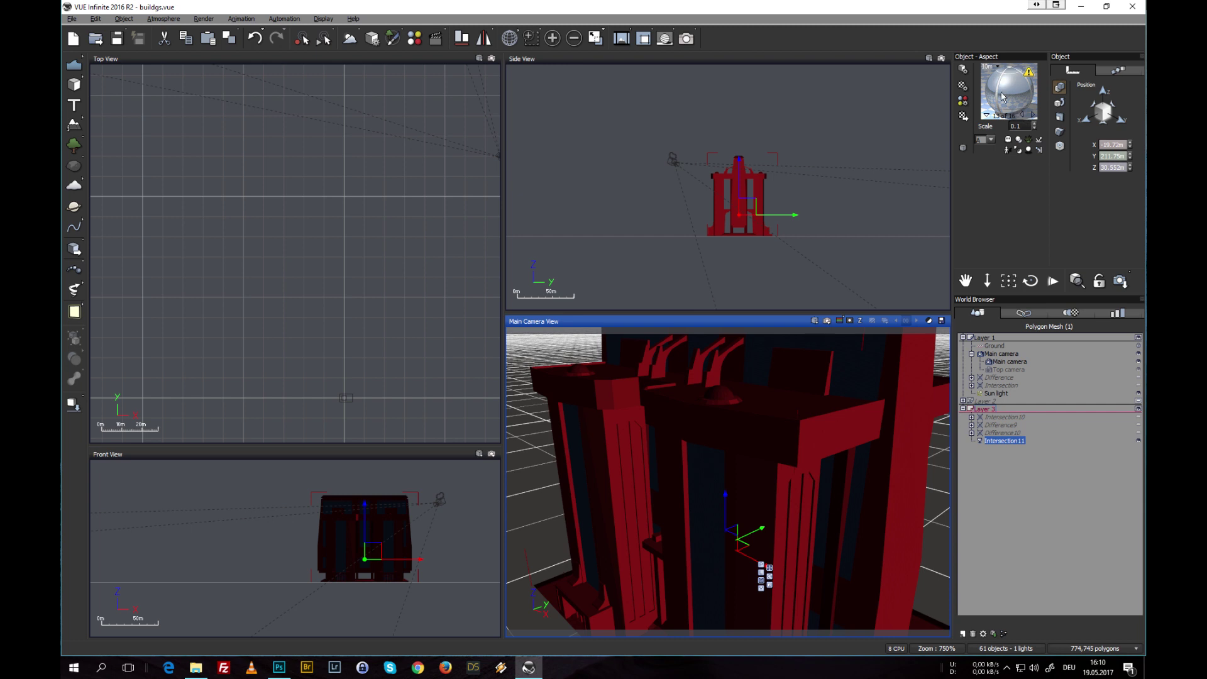
Open Window_b in the Advanced Material Editor and set its colour image scale X to 11
double_click(1008, 94)
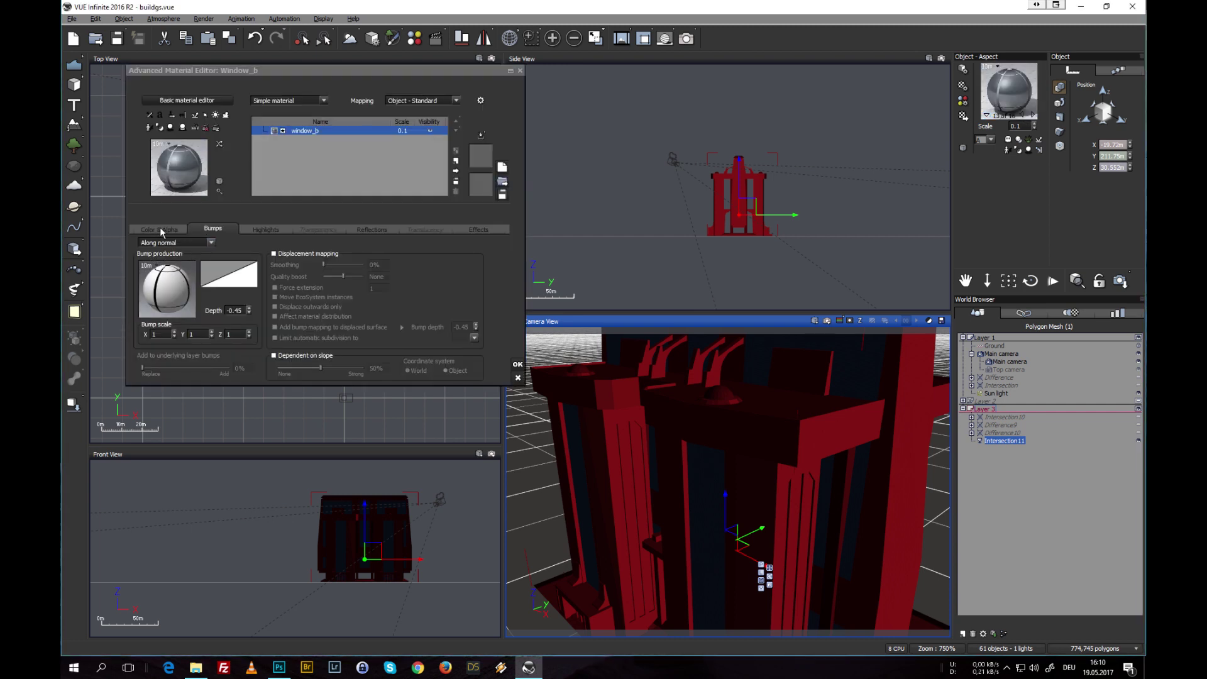
click(159, 229)
click(333, 304)
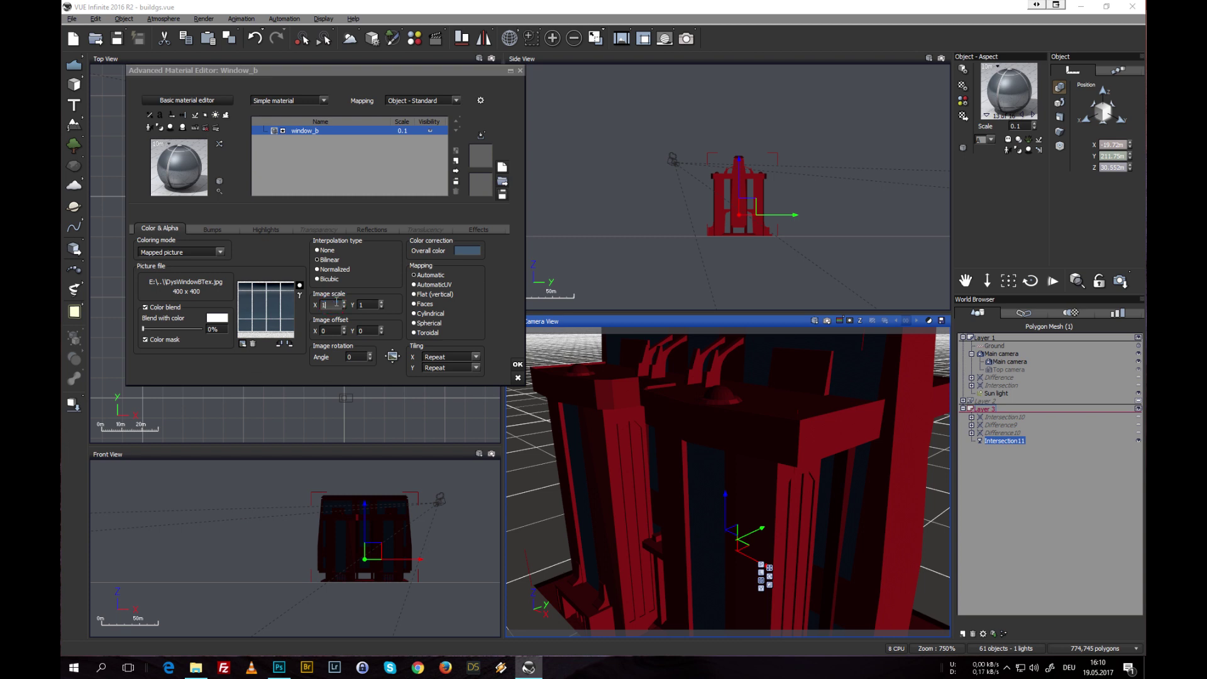
text(11)
click(371, 305)
Open the bump production function graph from the Bumps settings
click(215, 230)
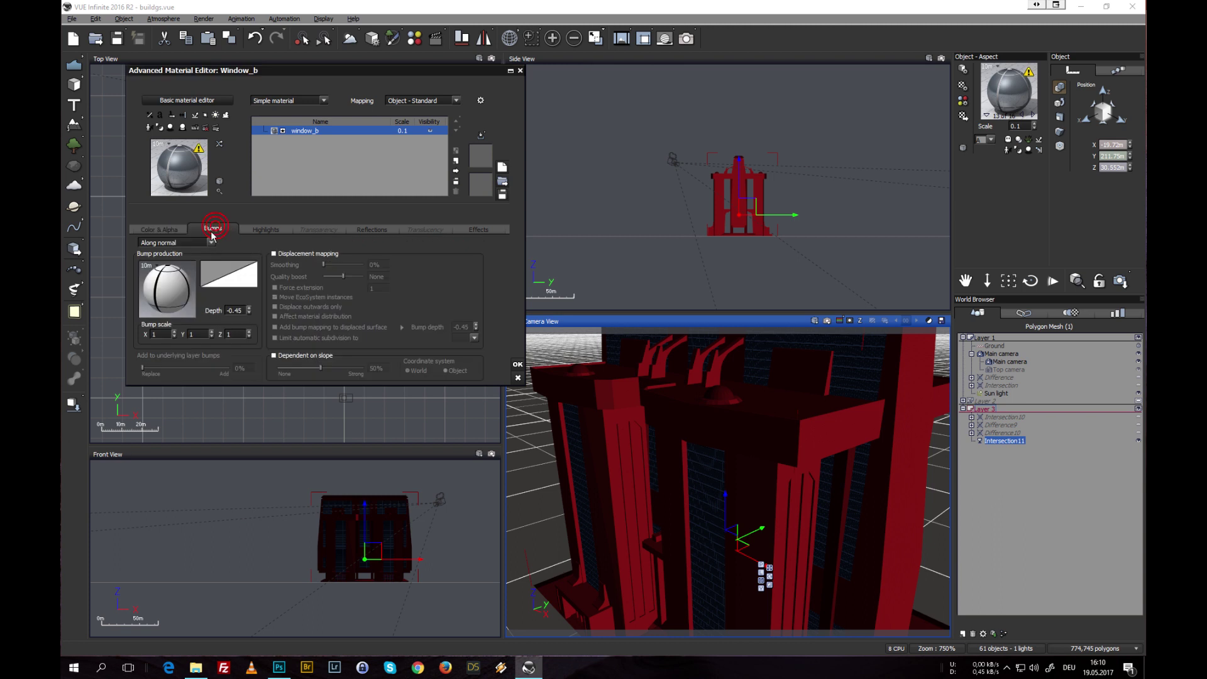
right_click(174, 283)
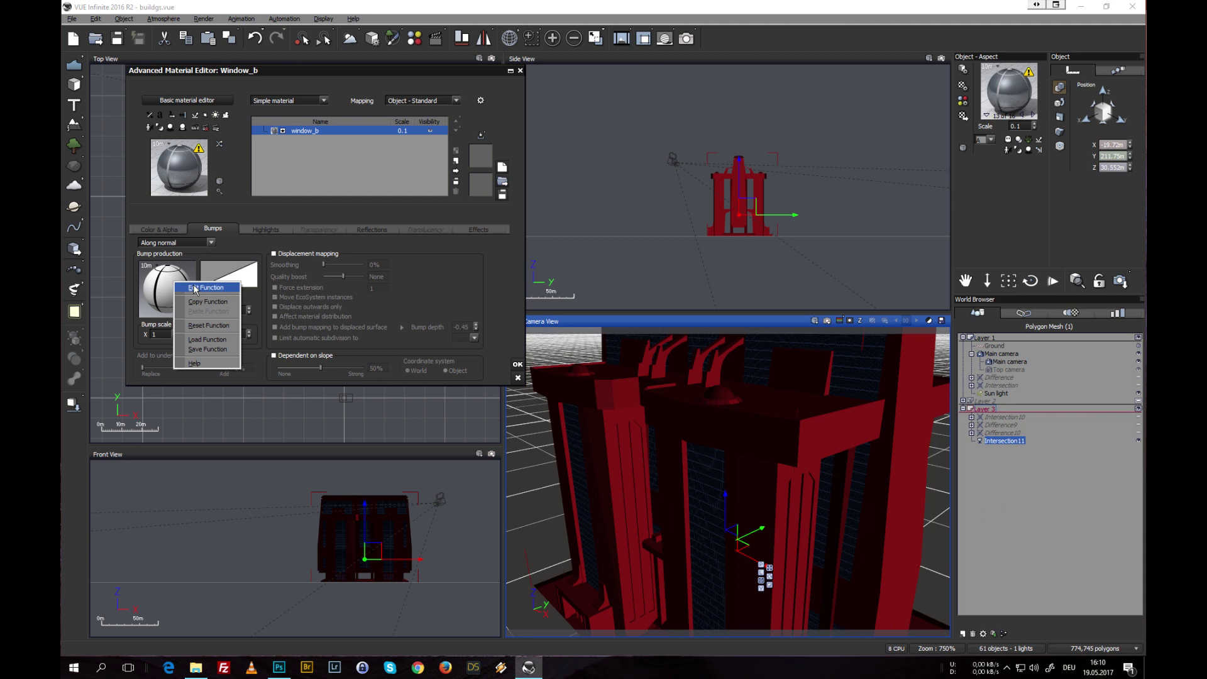
click(203, 288)
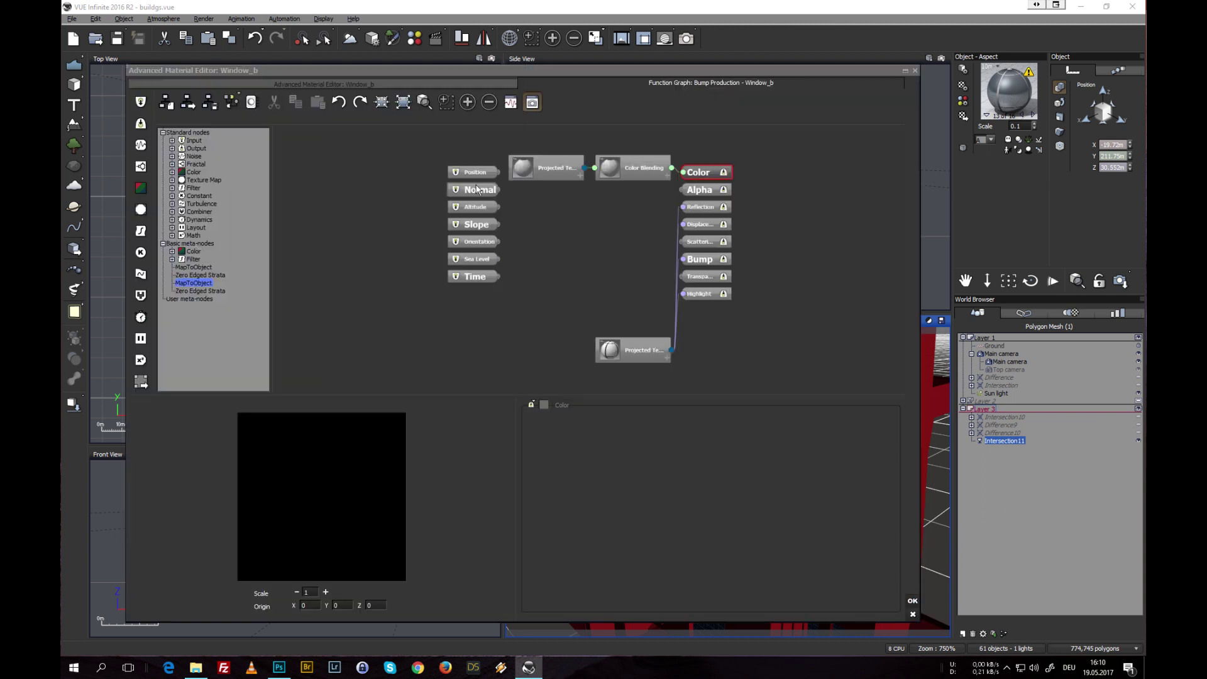
Set the Projected Texture node's Scale X and Y to 11 and close the editor with OK
drag(608, 348, 565, 242)
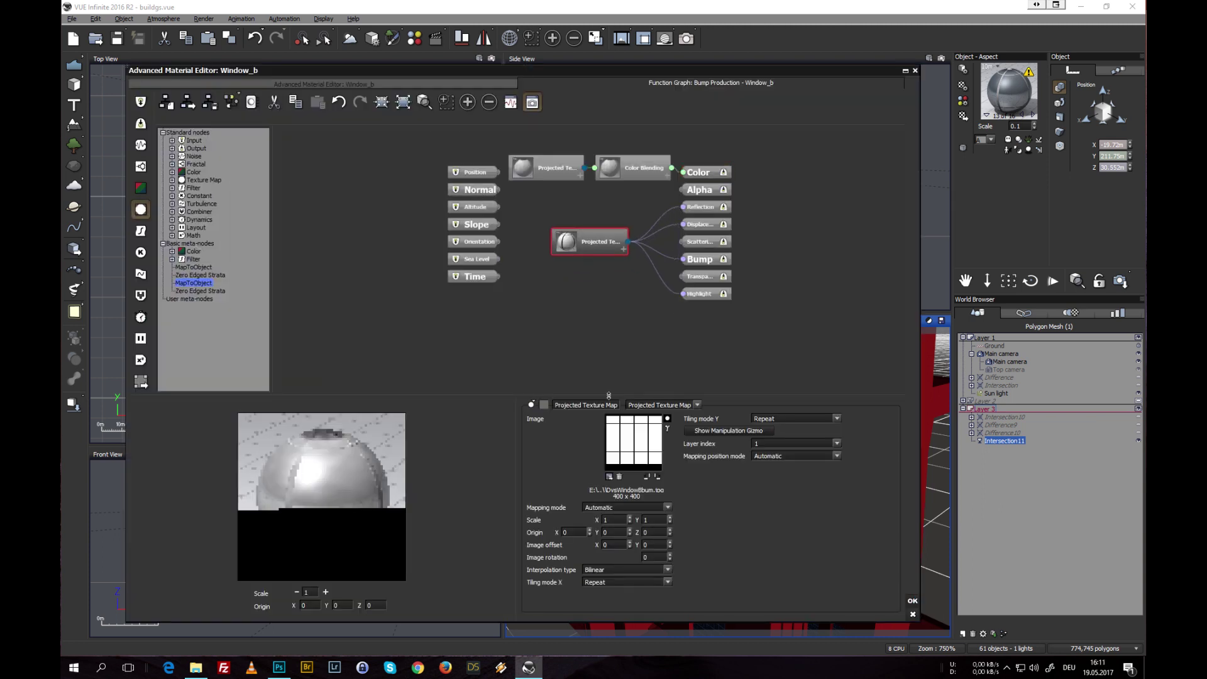
click(612, 520)
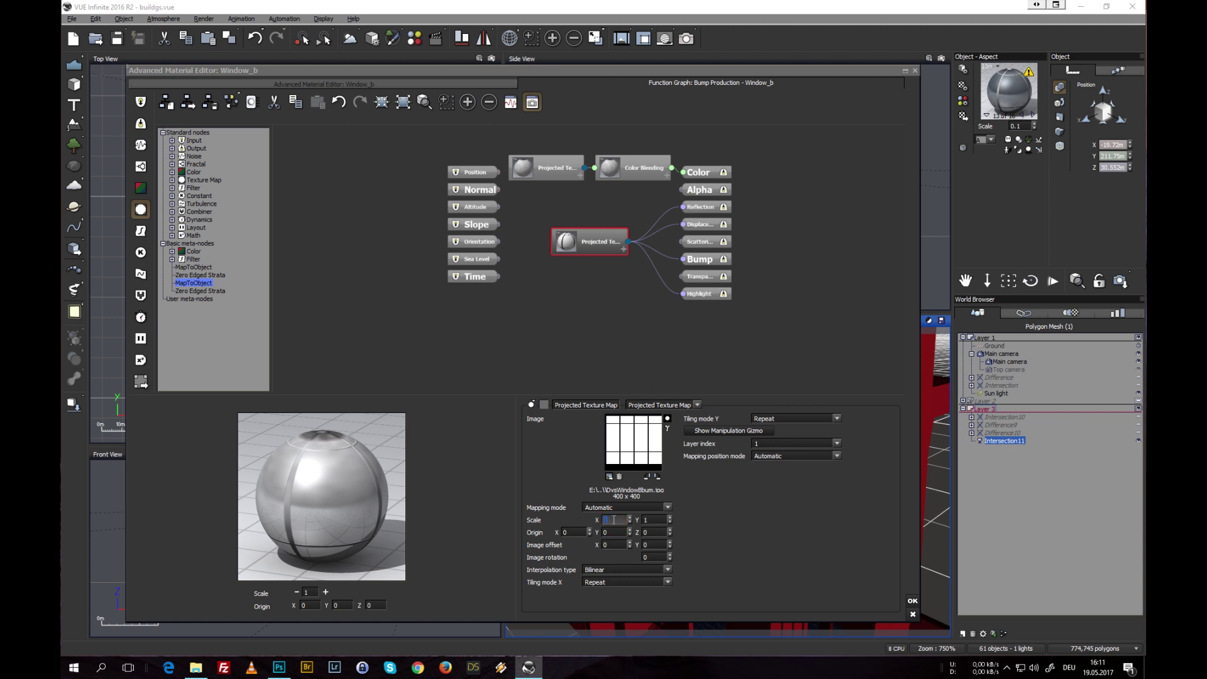
text(11)
click(655, 521)
text(11)
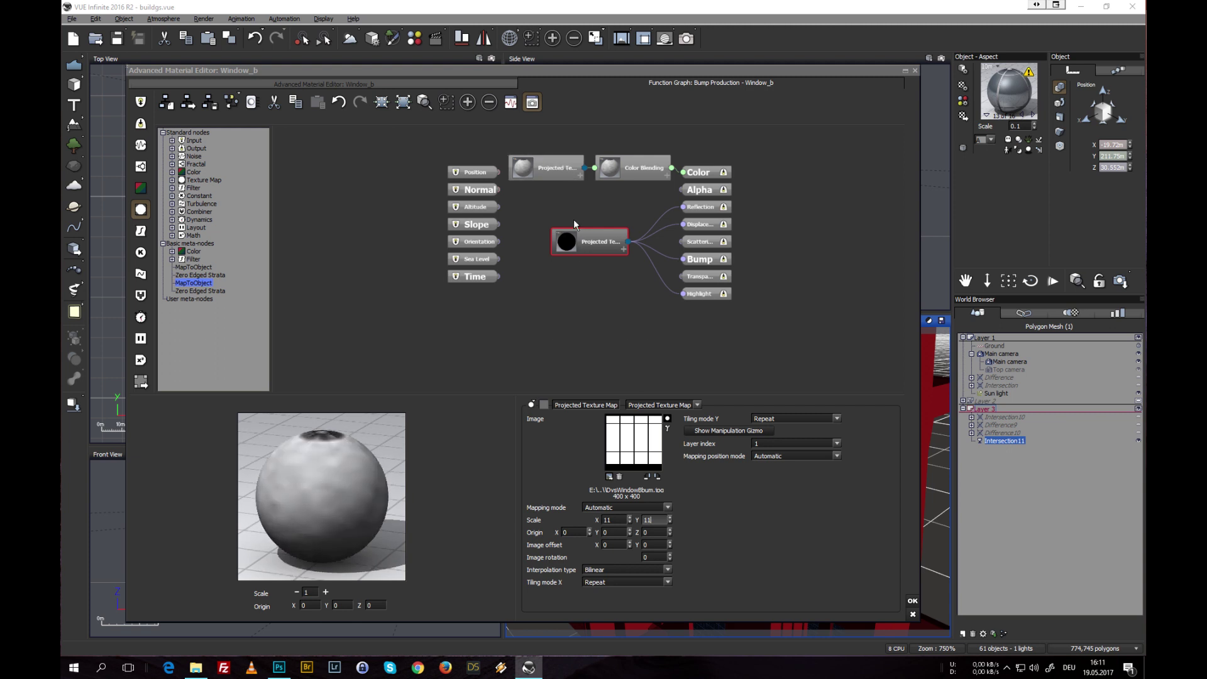
click(912, 600)
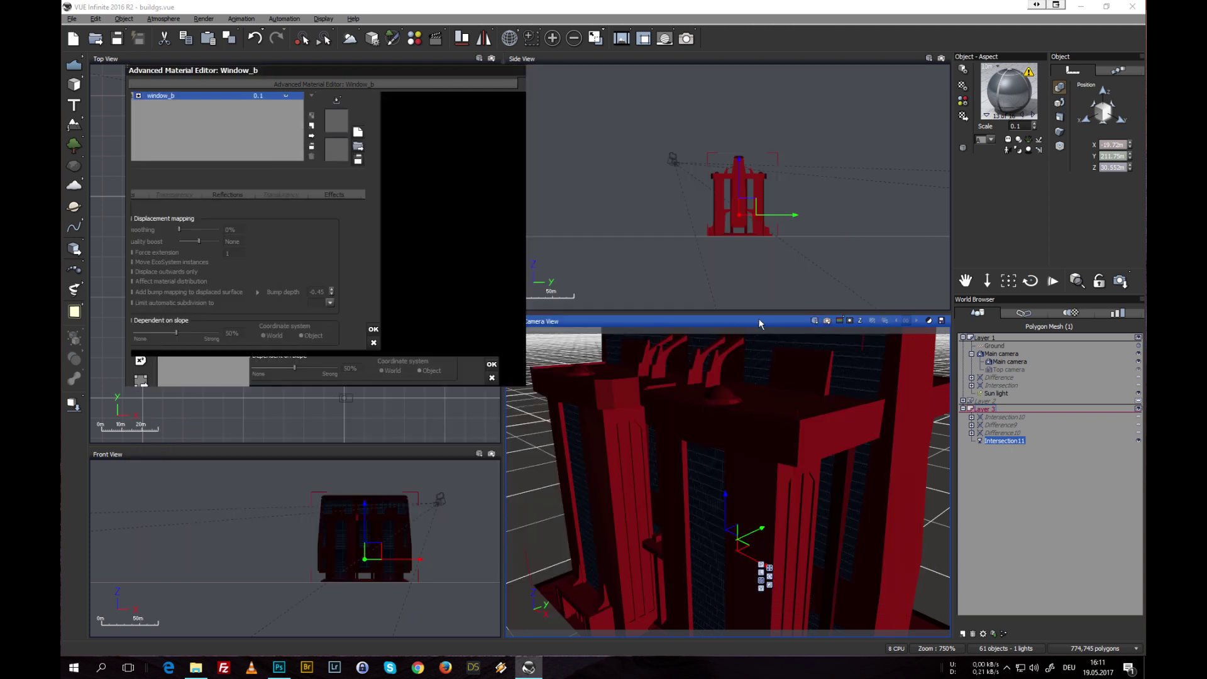
Run a test render without stacking it, then open Concrete_walls2 in the material editor
click(827, 321)
click(645, 308)
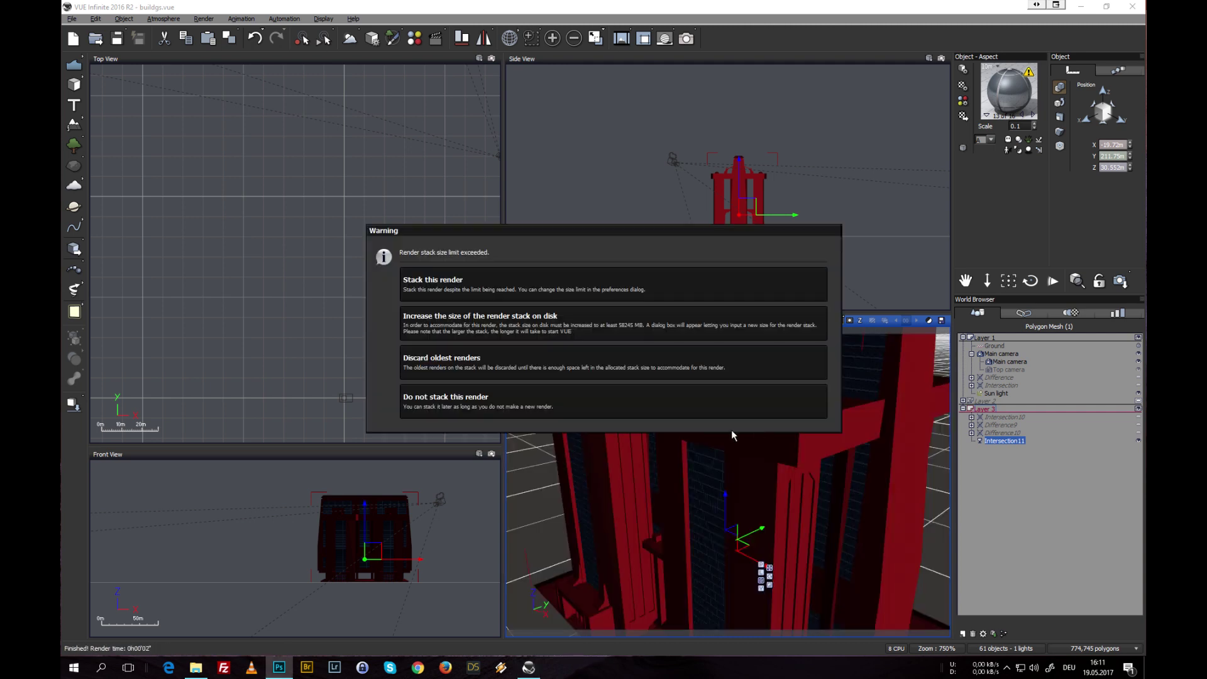
click(707, 407)
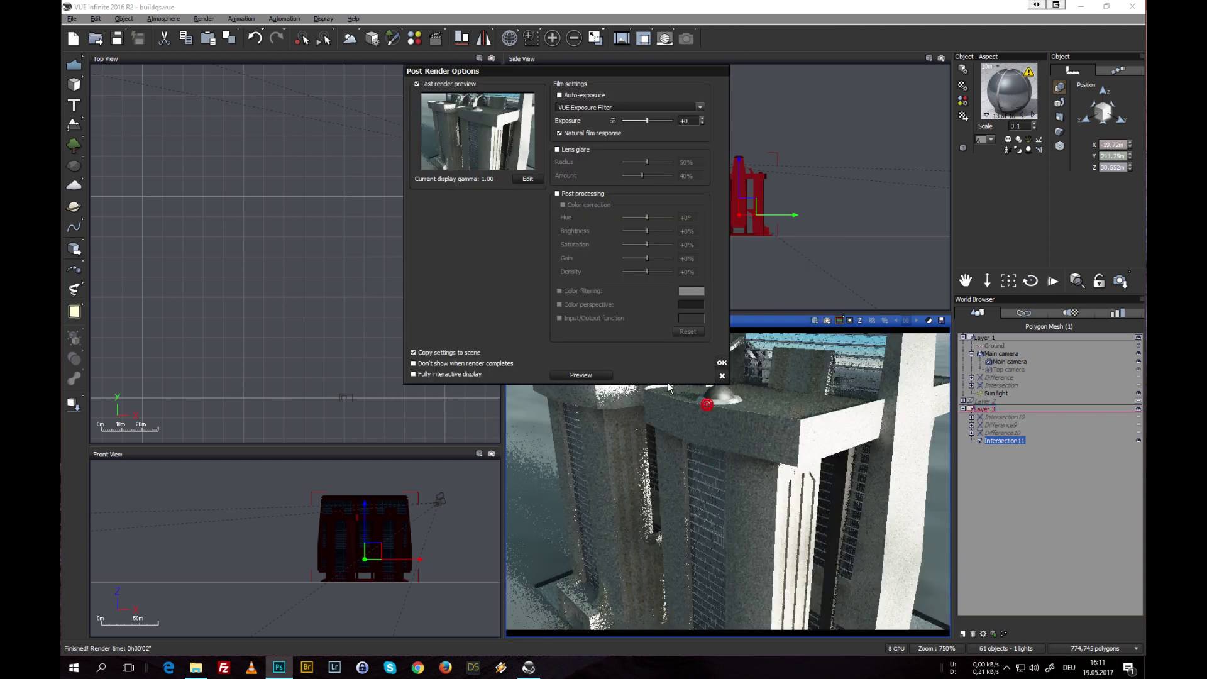
click(722, 365)
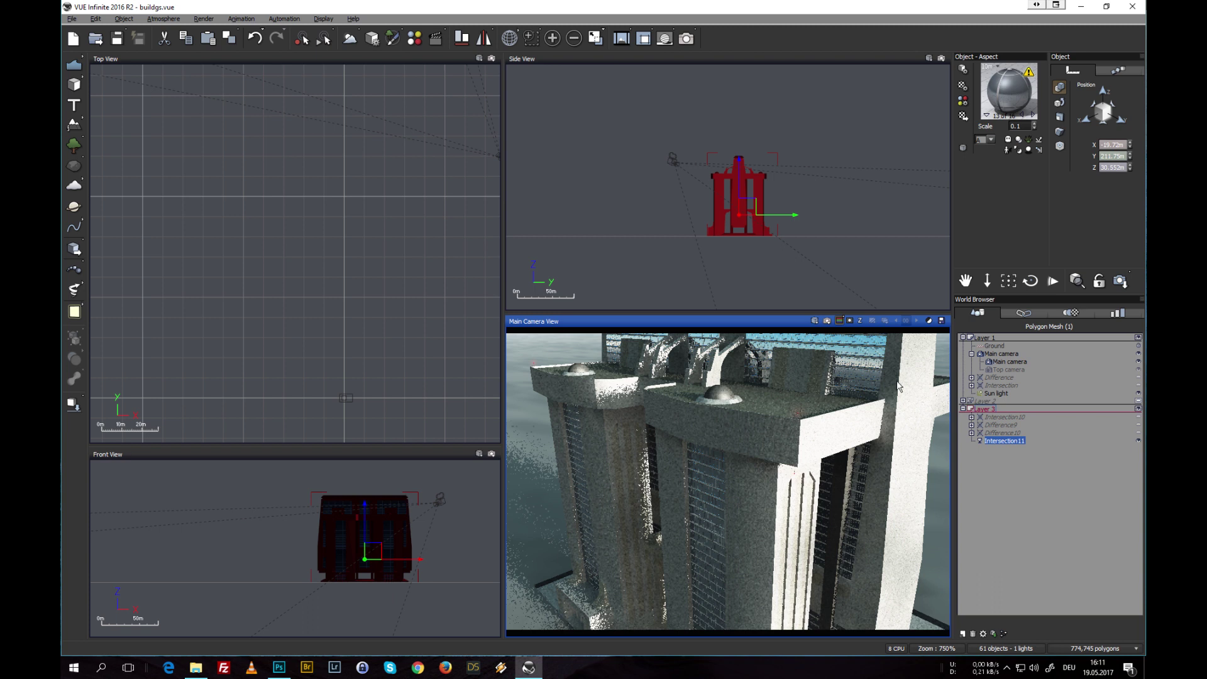
click(1032, 115)
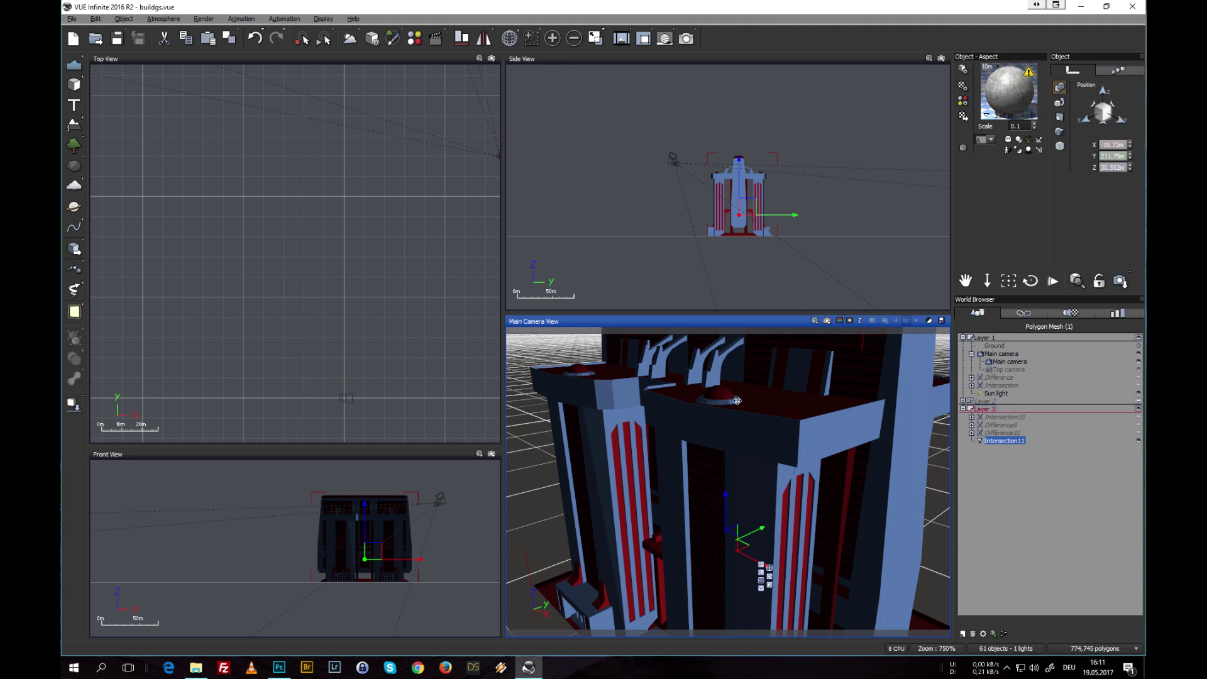
double_click(1004, 93)
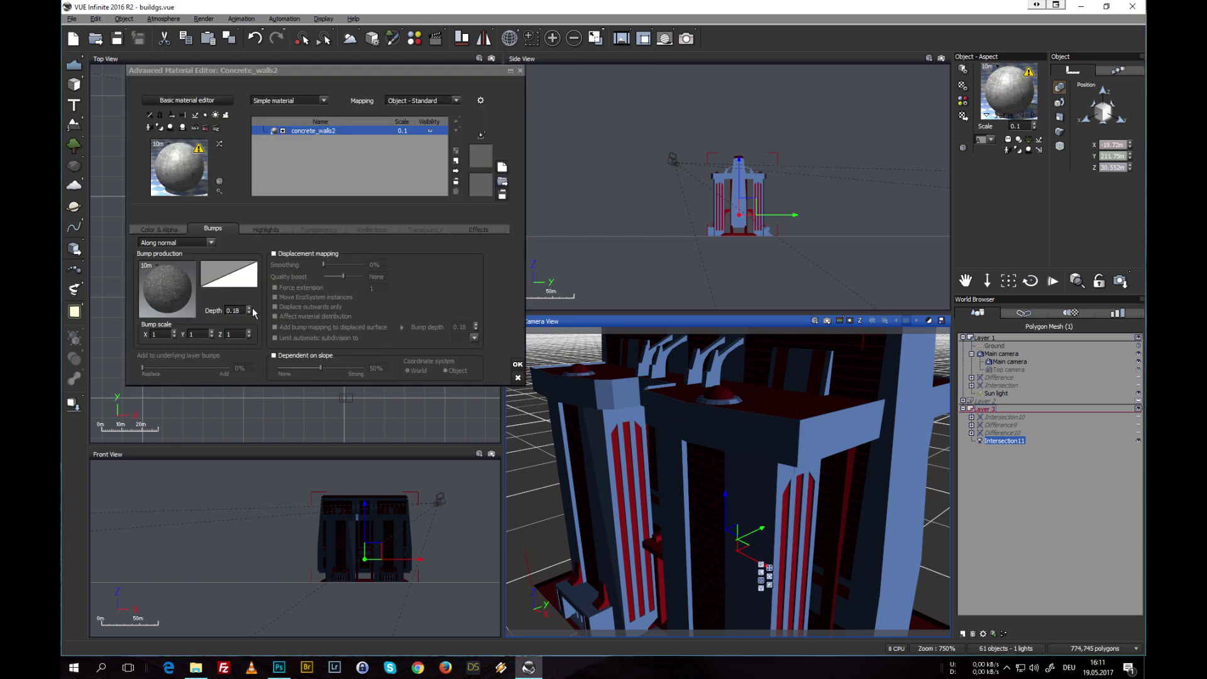
Set Concrete_walls2's colour image scale to 11 × 11
click(166, 232)
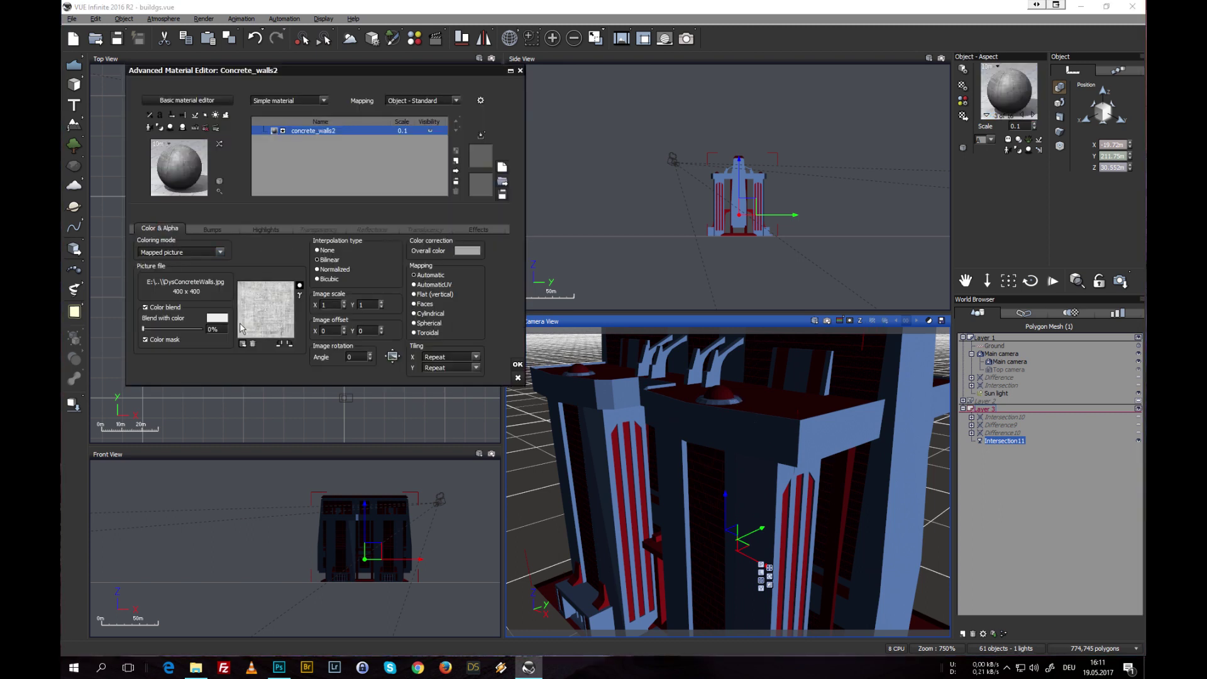
double_click(332, 305)
key(Tab)
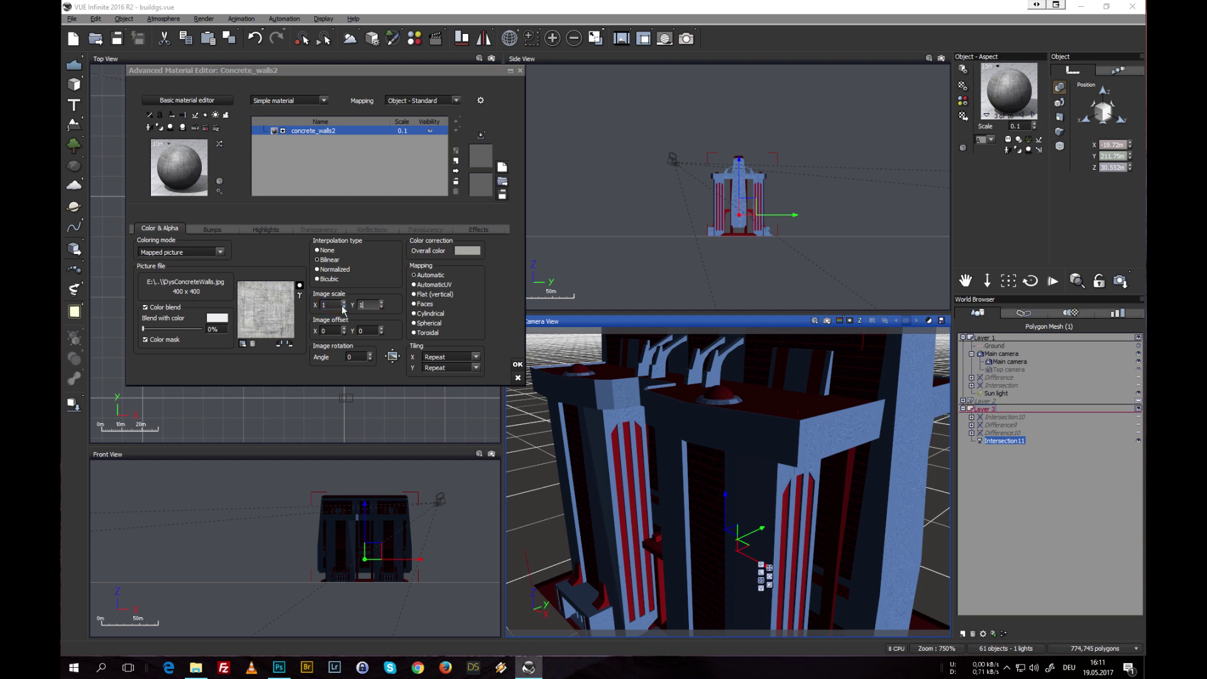
double_click(331, 305)
text(11)
key(Tab)
text(11)
In the bump function graph, set the Projected Texture's Scale X to 11 and close the editor
click(213, 229)
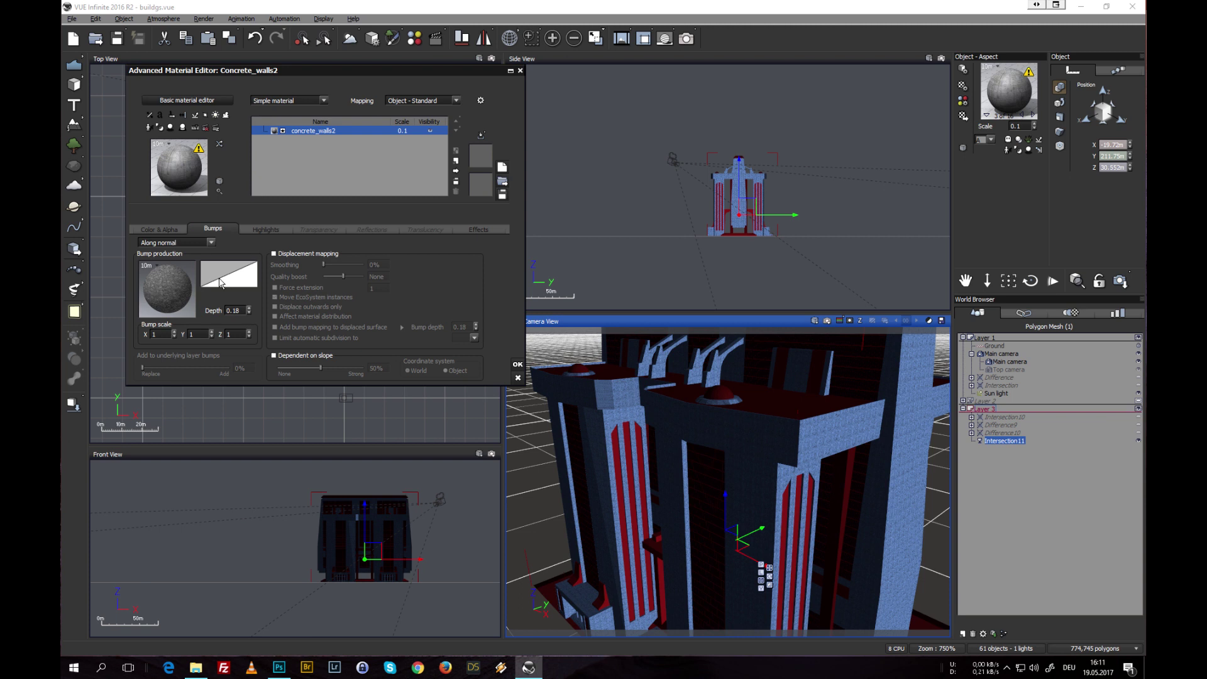
right_click(165, 286)
click(179, 291)
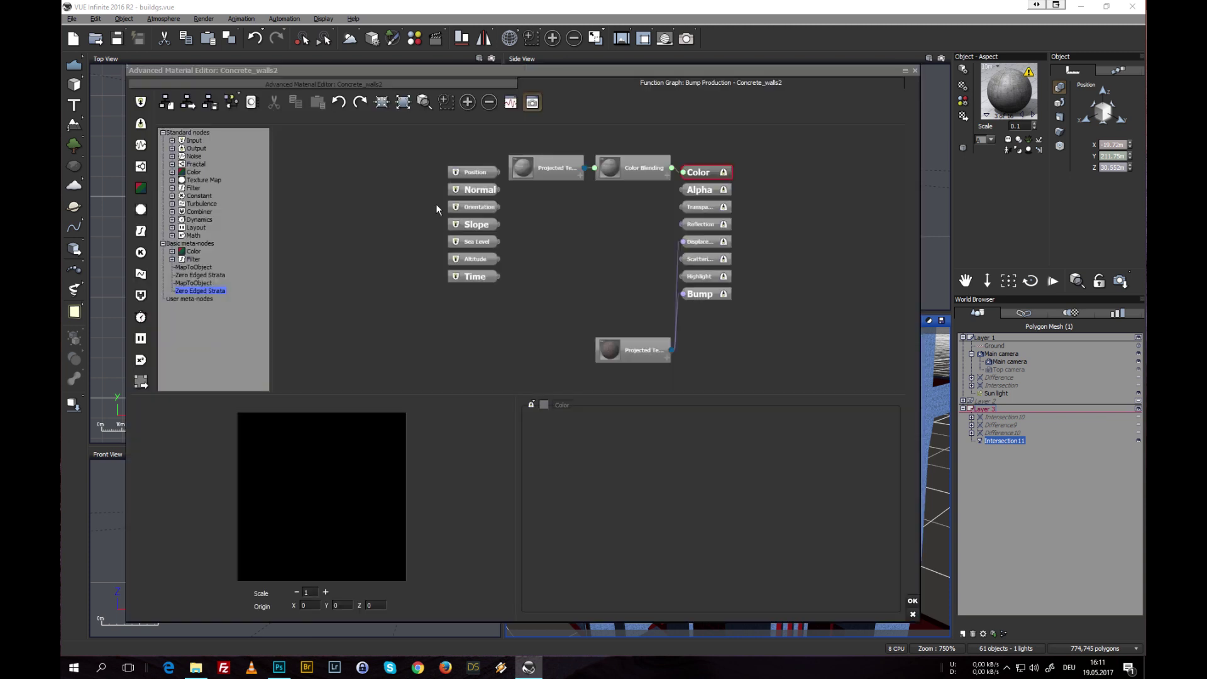
drag(607, 352, 562, 252)
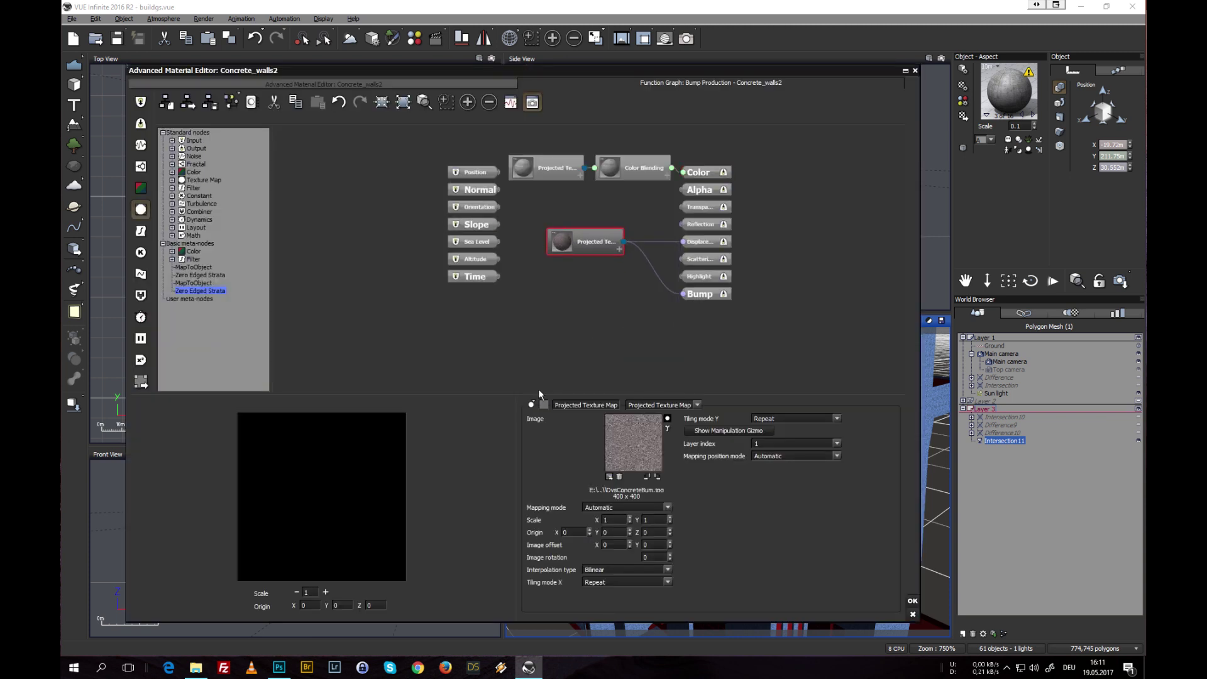
click(619, 520)
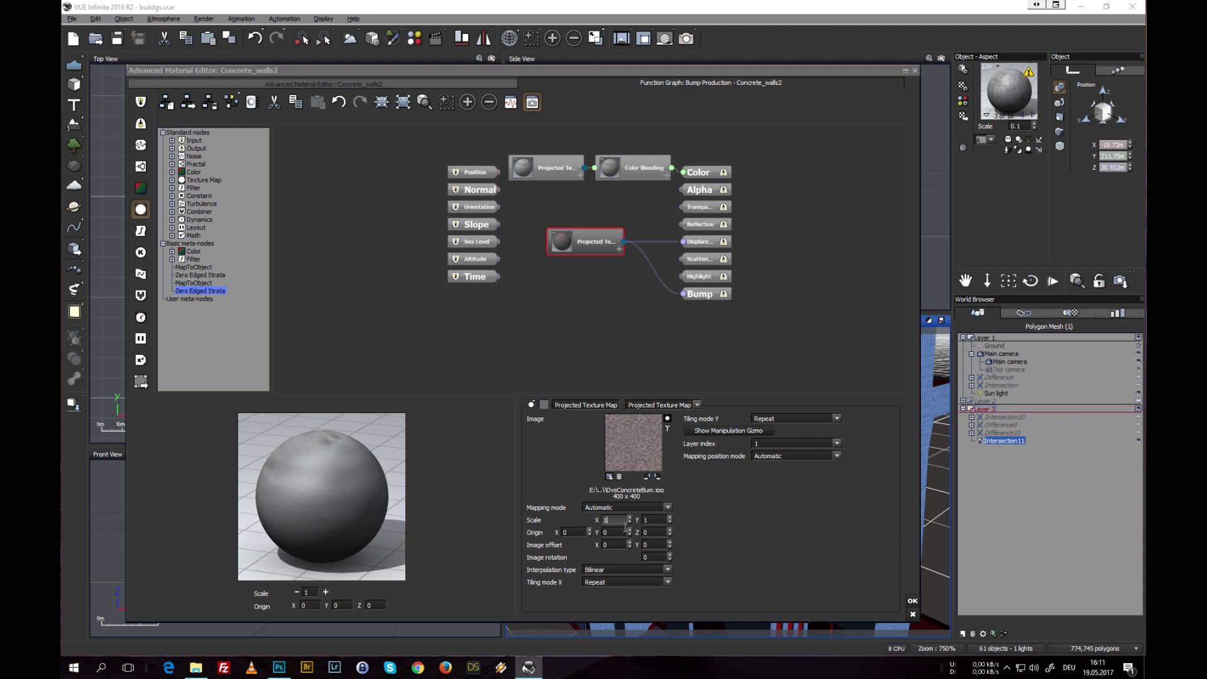
text(11)
click(656, 519)
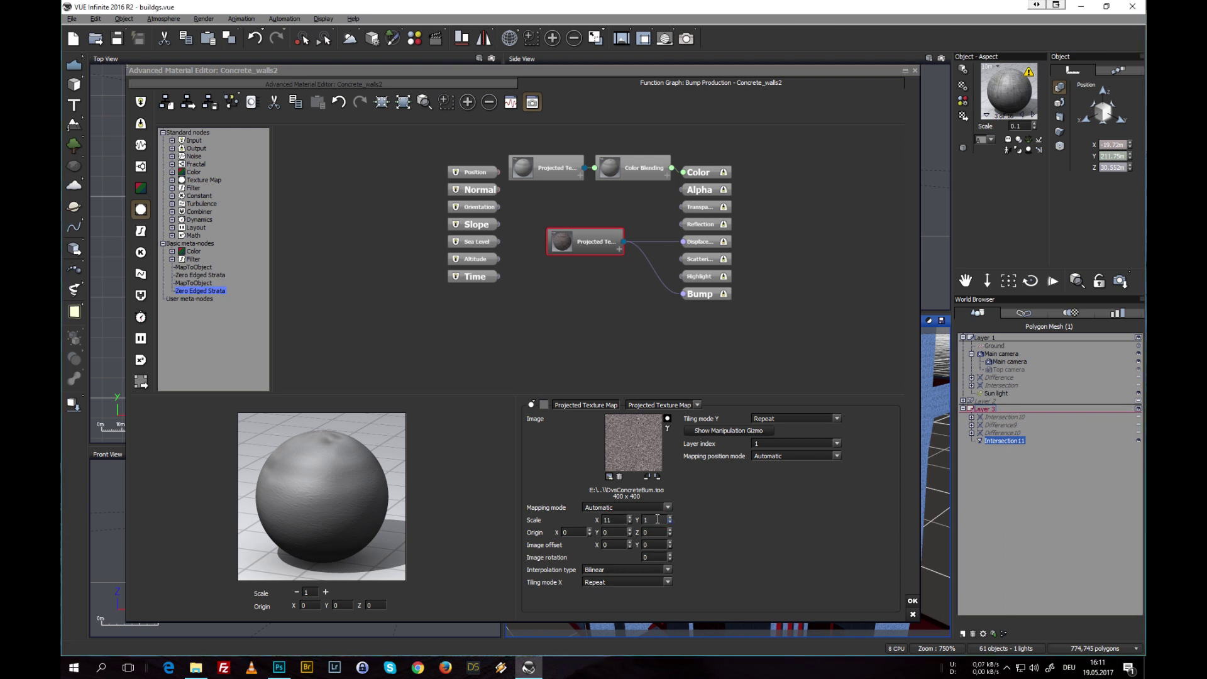
click(912, 600)
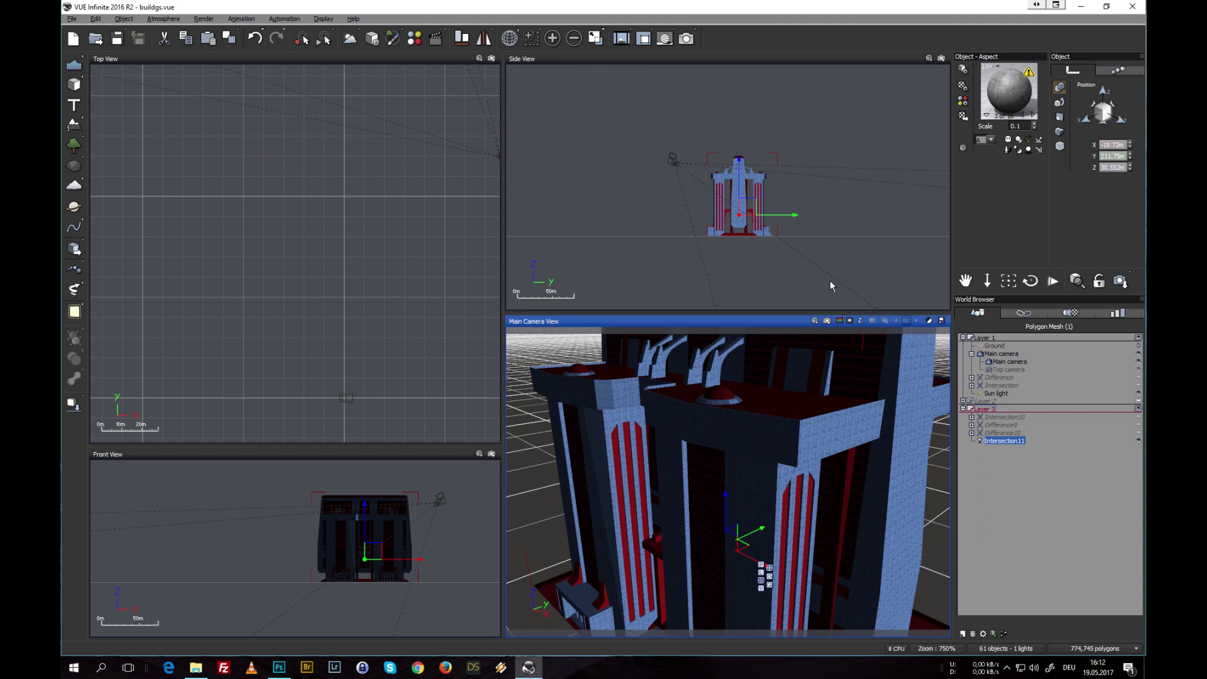
Render the main camera view, dismiss the warning and post-render options, then deselect Intersection11
click(827, 322)
click(643, 308)
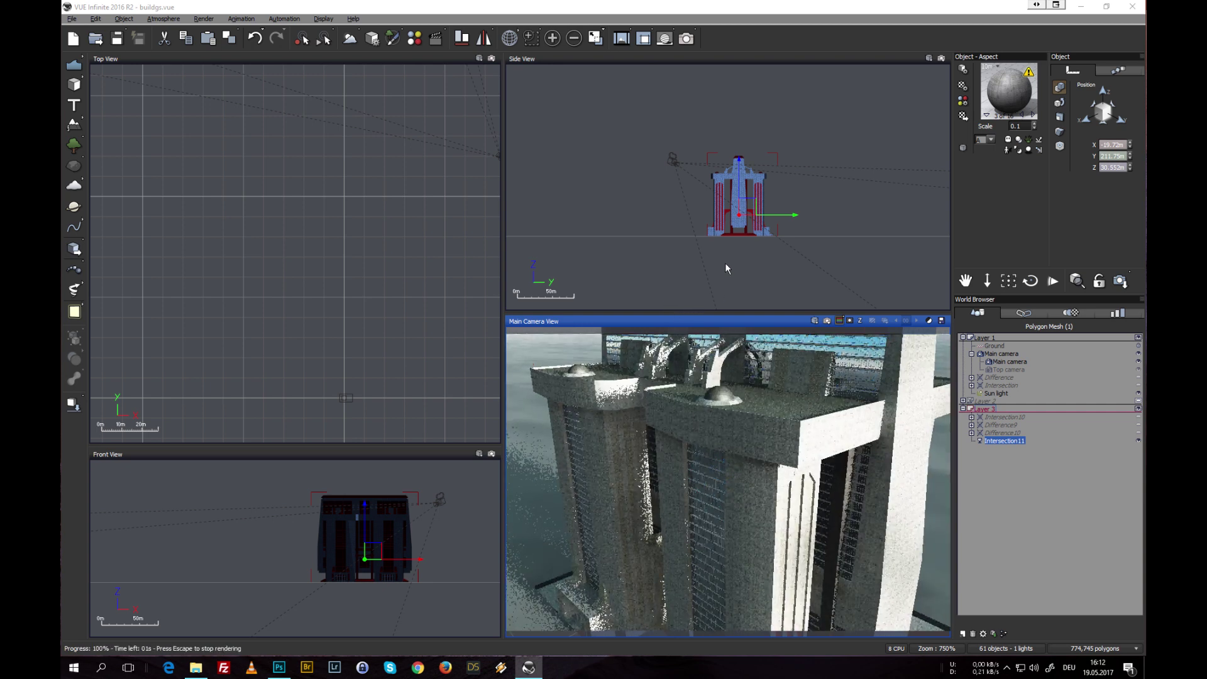
click(746, 407)
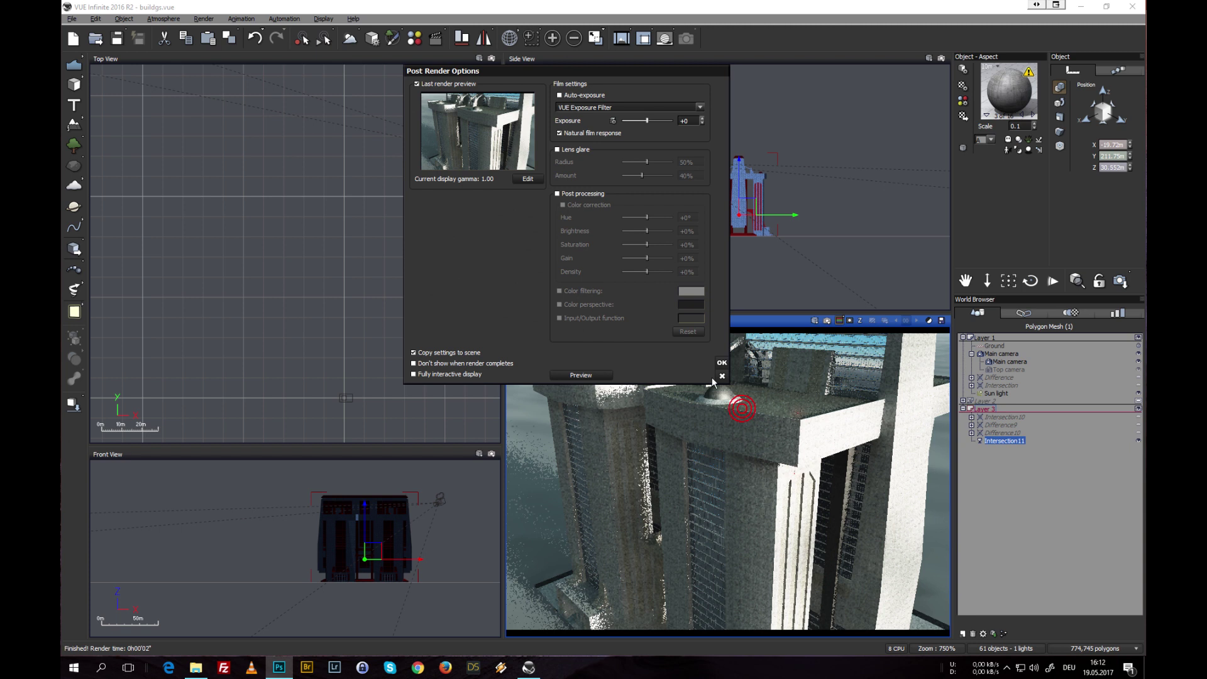
click(717, 364)
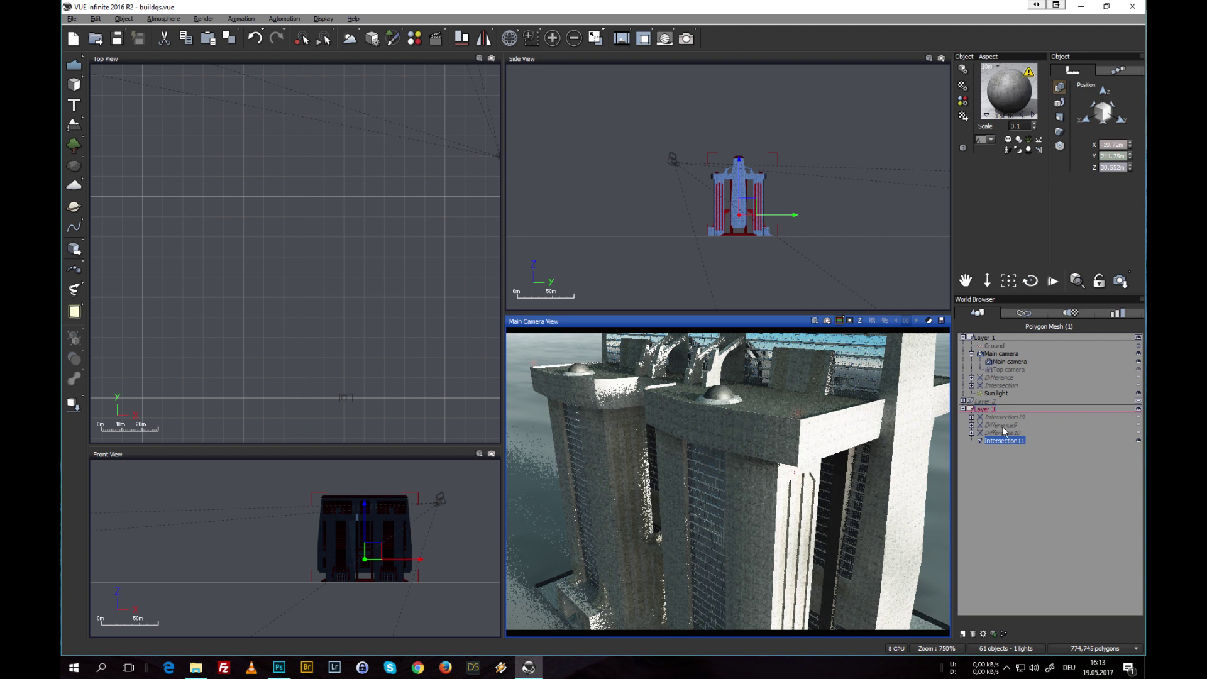
click(1004, 446)
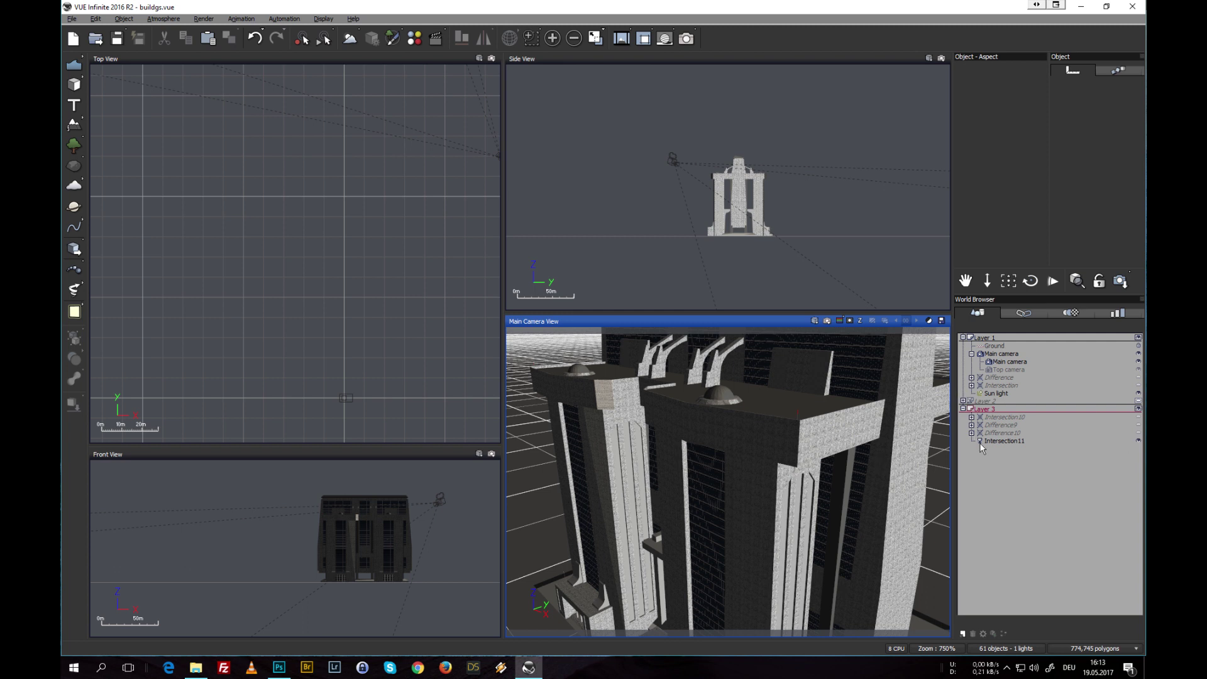
Hide Intersection11, duplicate Dystopia City Block 001 out of Intersection10, then hide Intersection10
click(1137, 440)
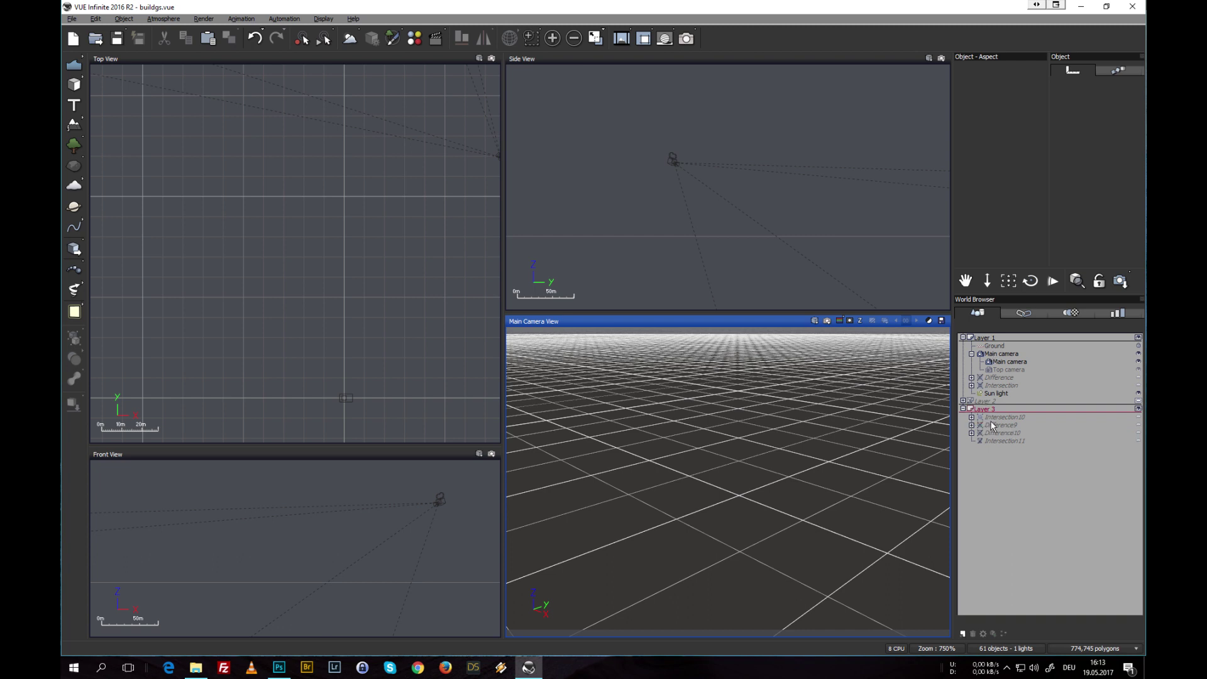
click(1138, 416)
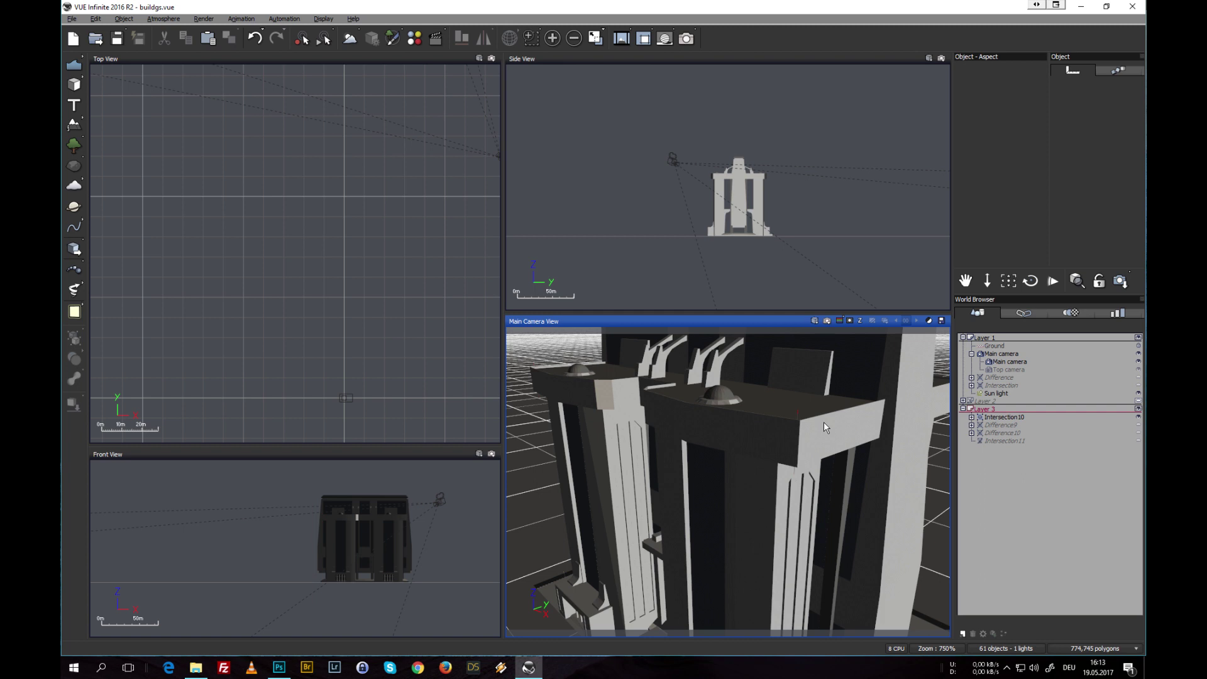
click(972, 417)
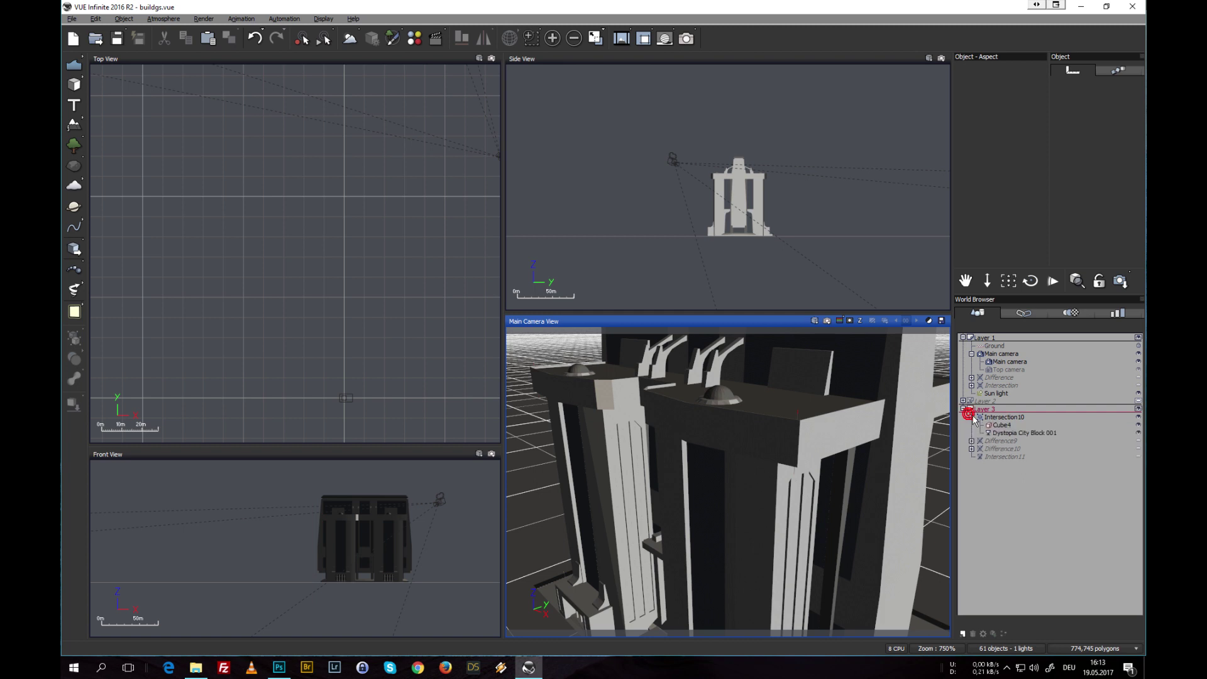
click(1007, 432)
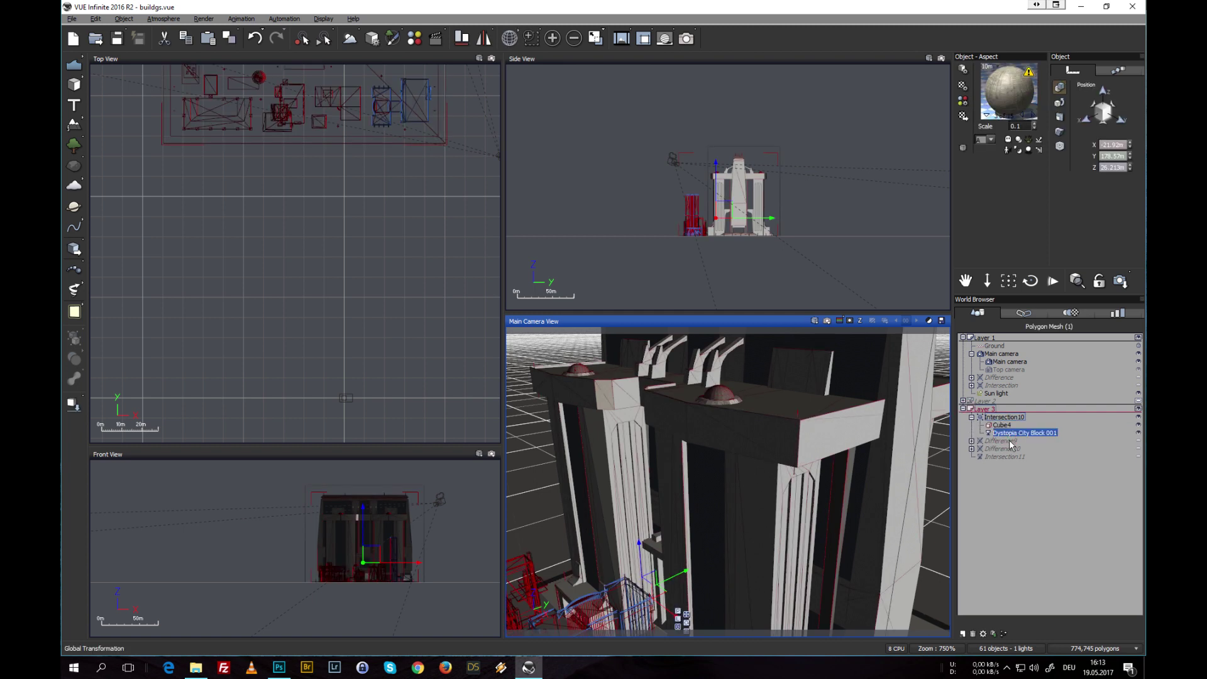
key(ctrl+d)
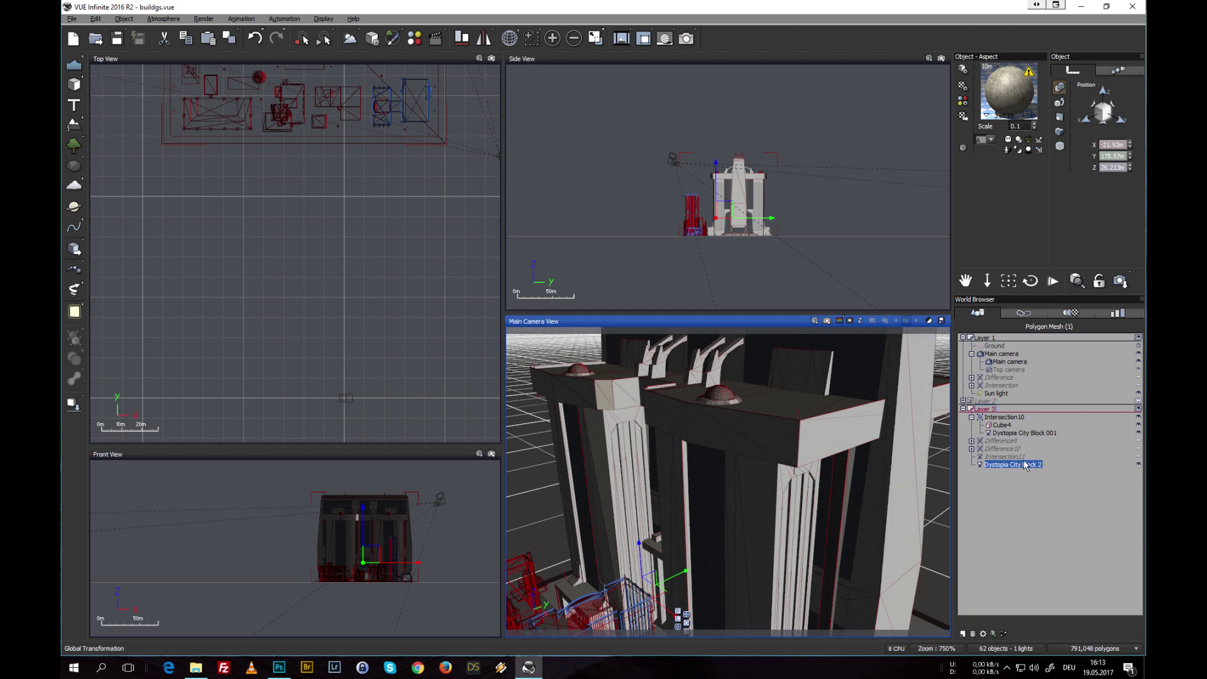
click(971, 417)
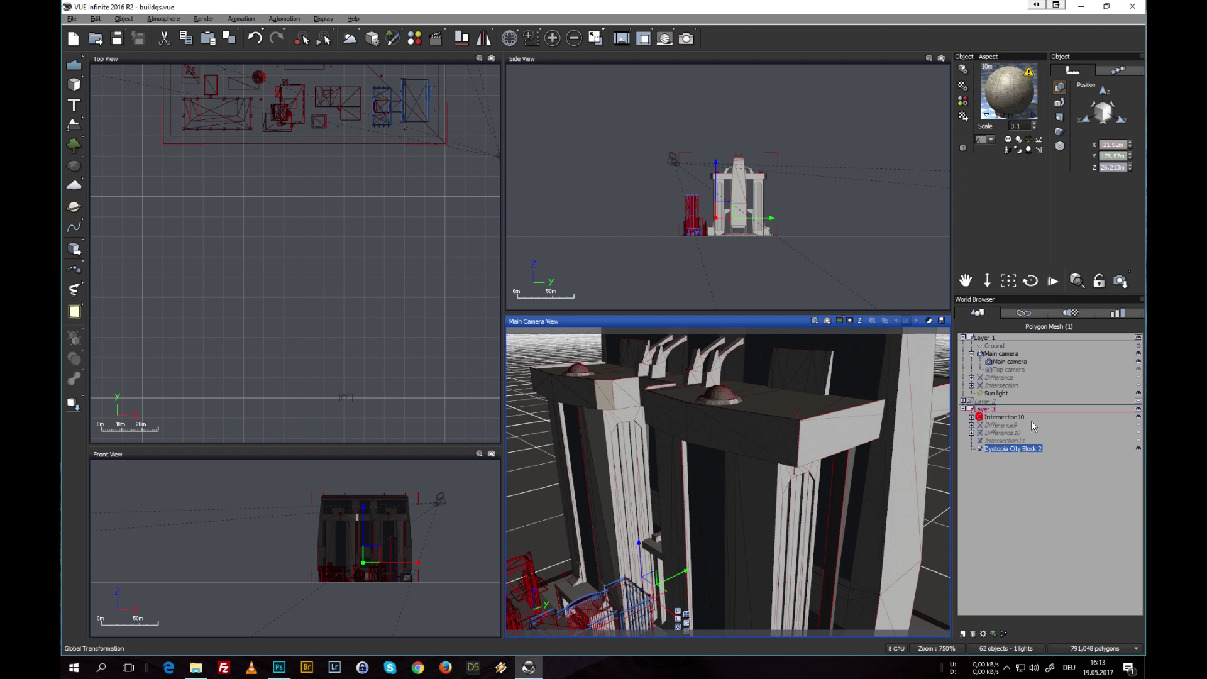
click(1138, 416)
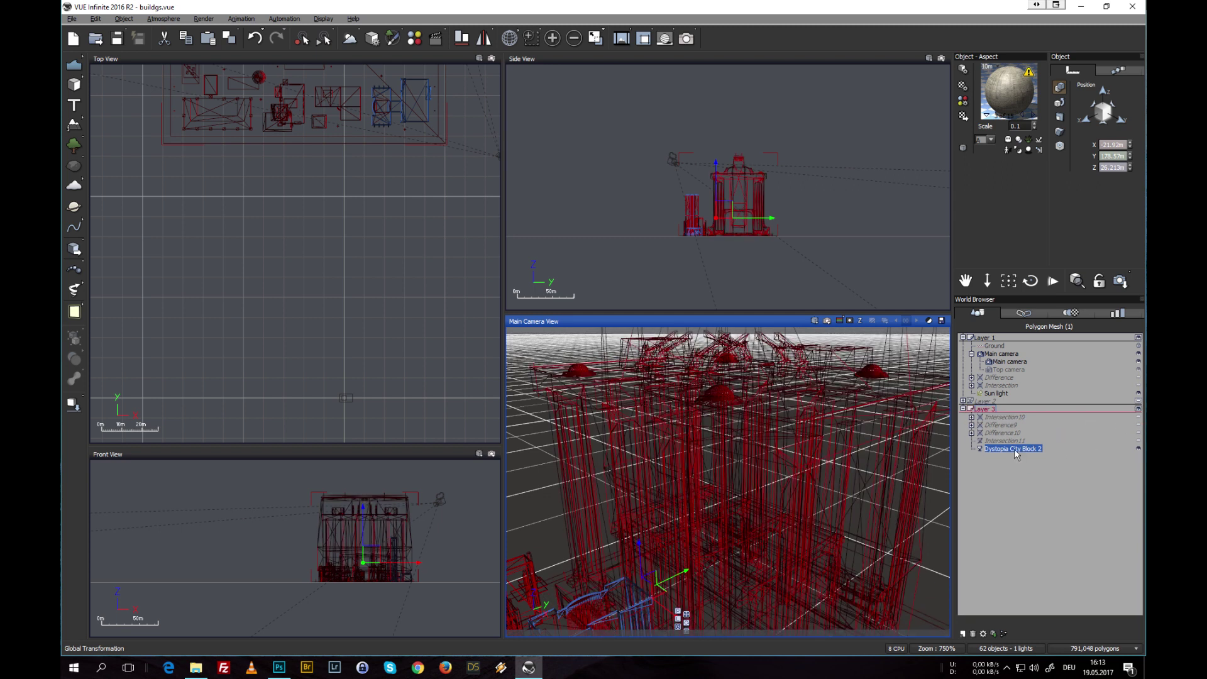
click(984, 140)
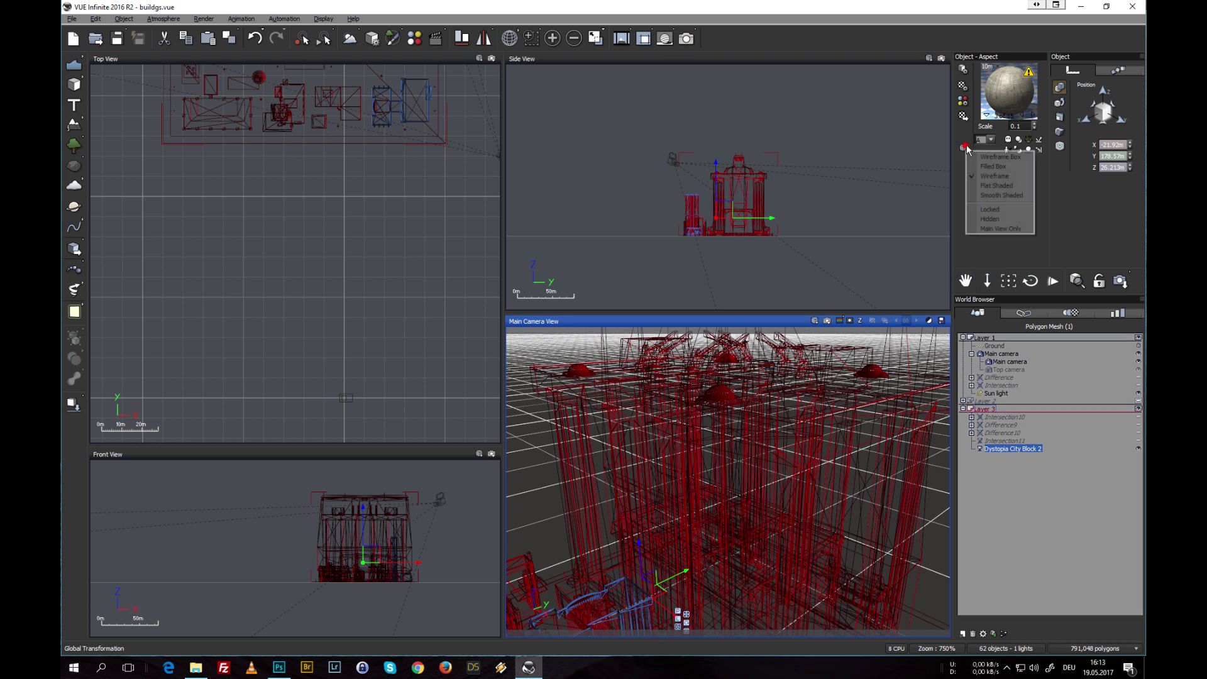
Display Dystopia City Block 2 flat shaded and bring the Main Camera close to its tall tower
click(999, 185)
right_drag(653, 509, 810, 370)
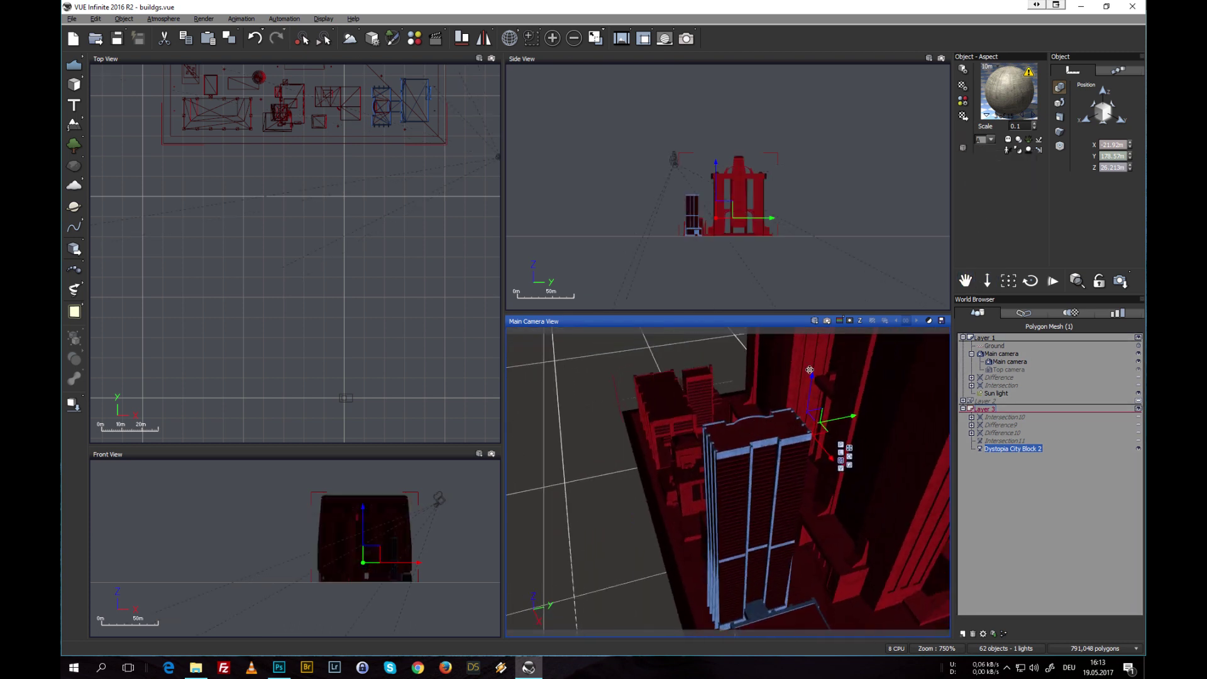
drag(1029, 281, 689, 450)
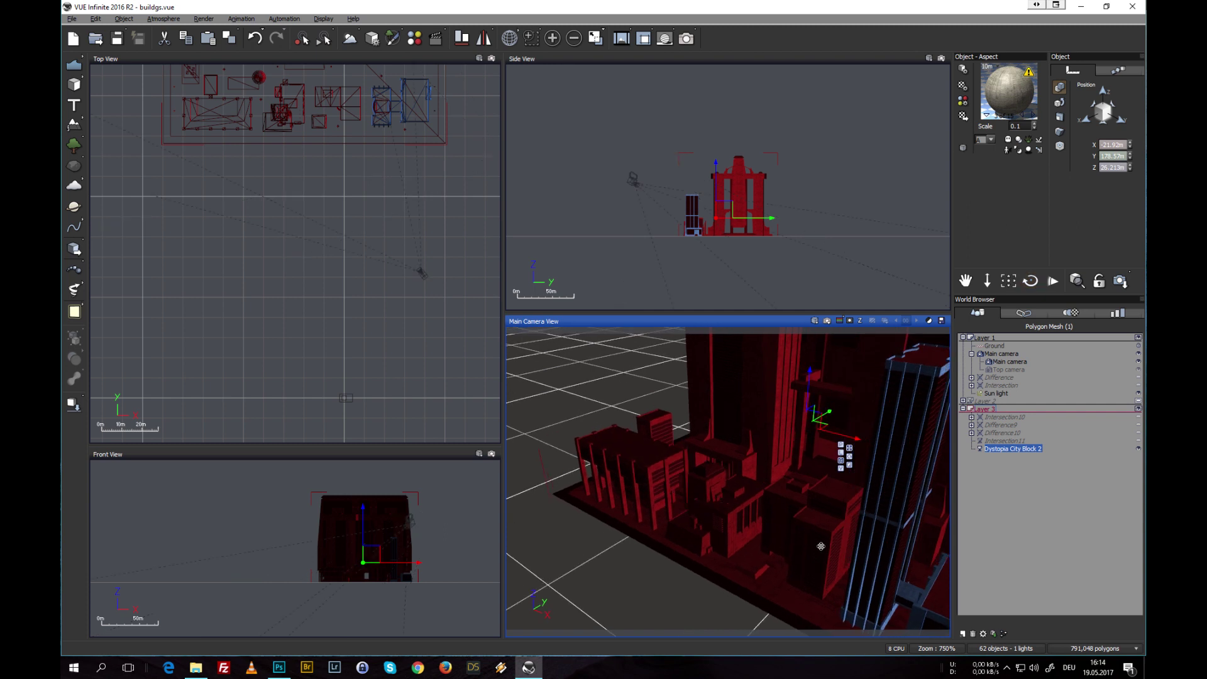
right_drag(877, 508, 766, 353)
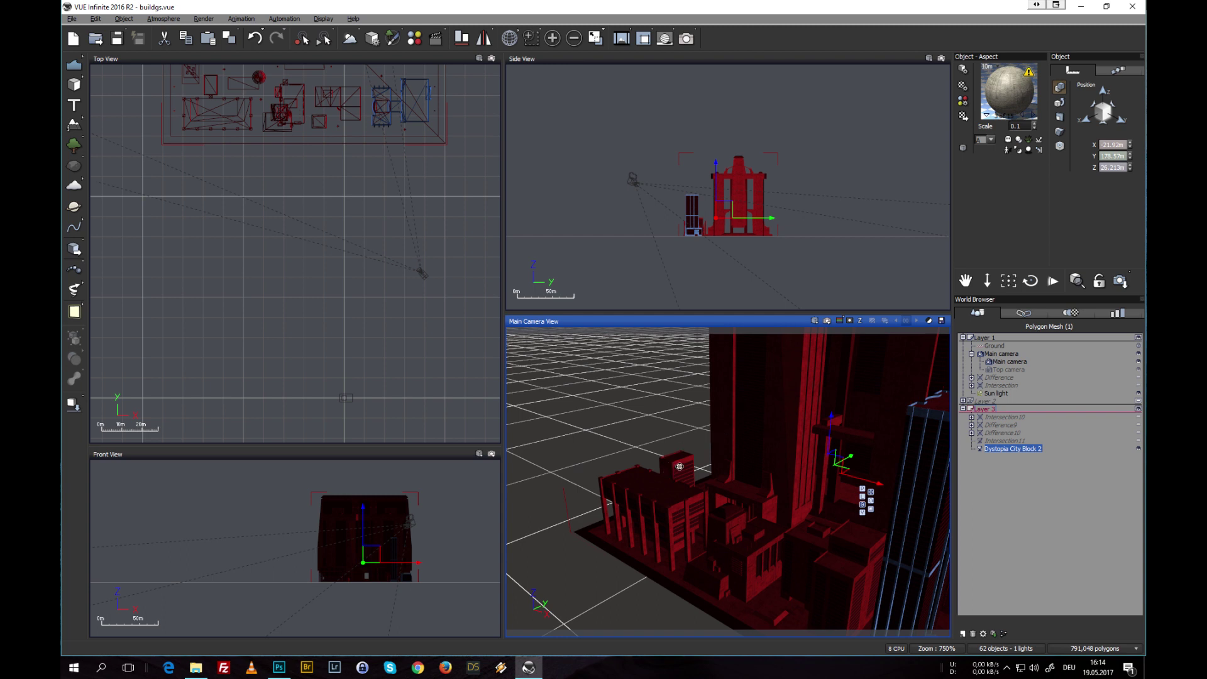
drag(1030, 280, 742, 427)
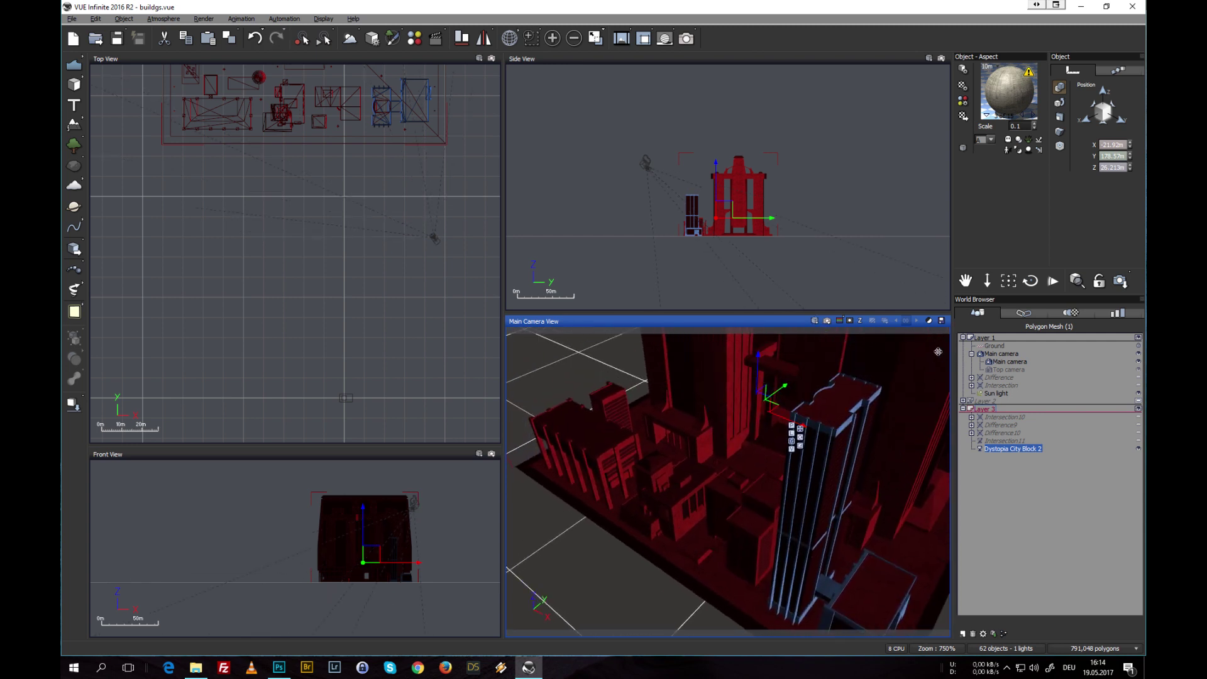
scroll(732, 455, up, 2)
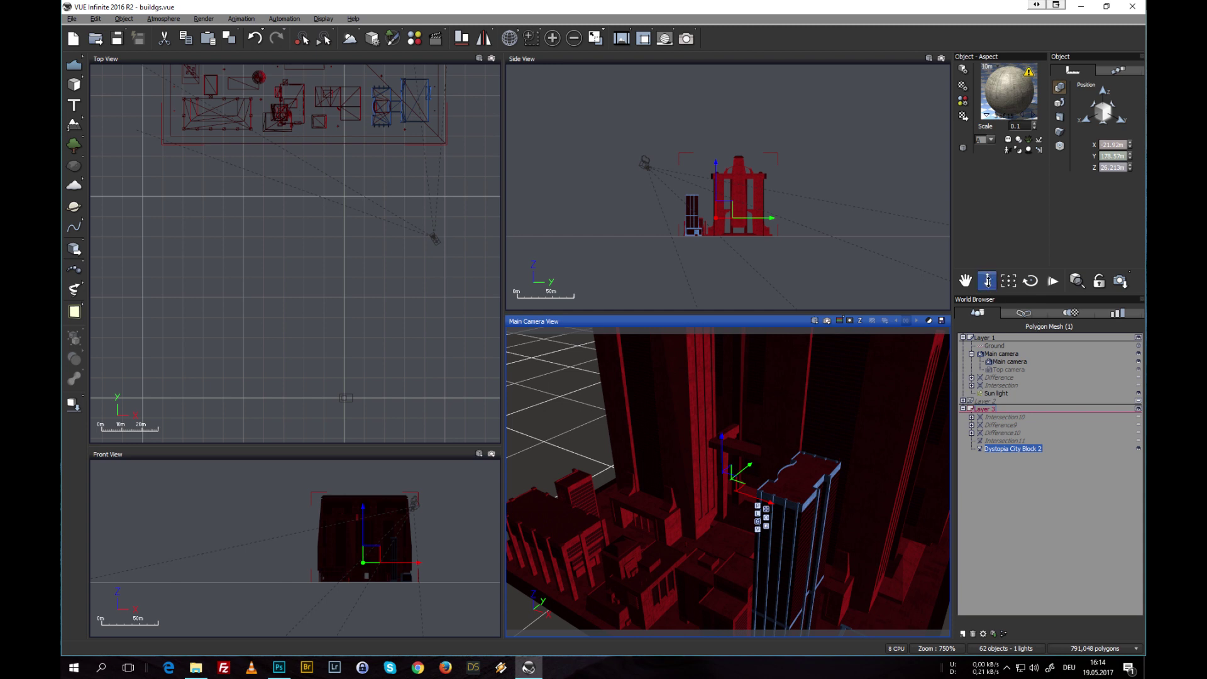
click(962, 409)
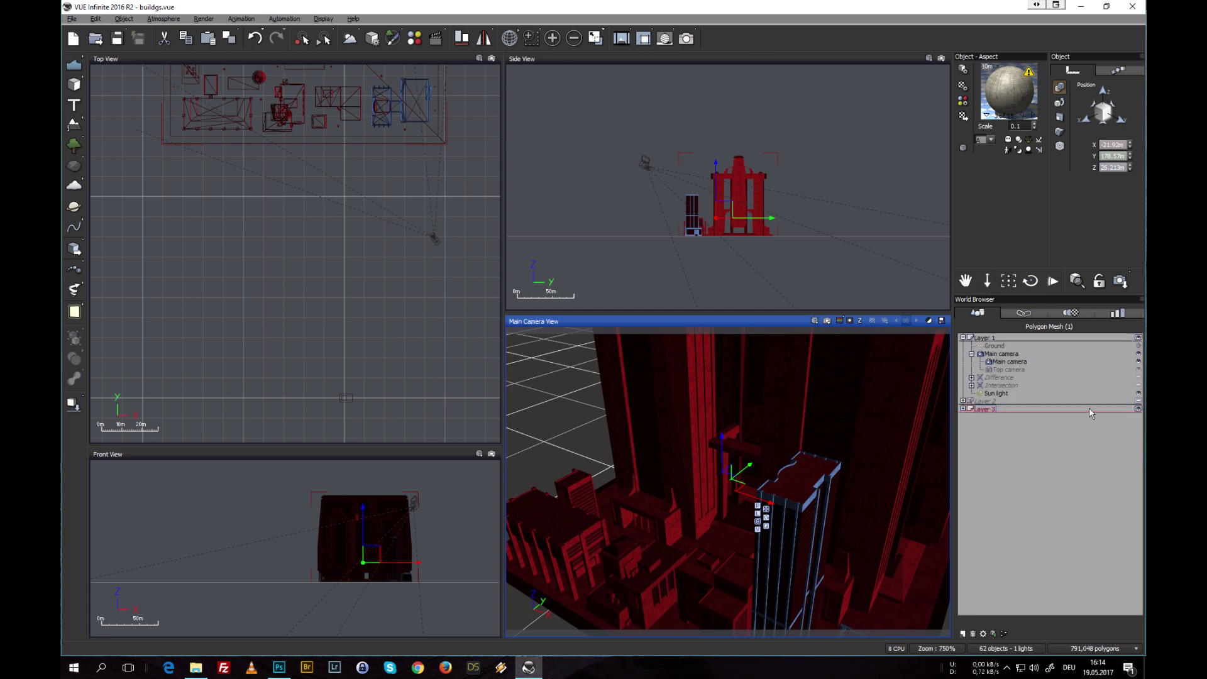
Hide Layer 3 and make Layer 2 visible in all views
click(1138, 409)
click(1138, 408)
click(970, 408)
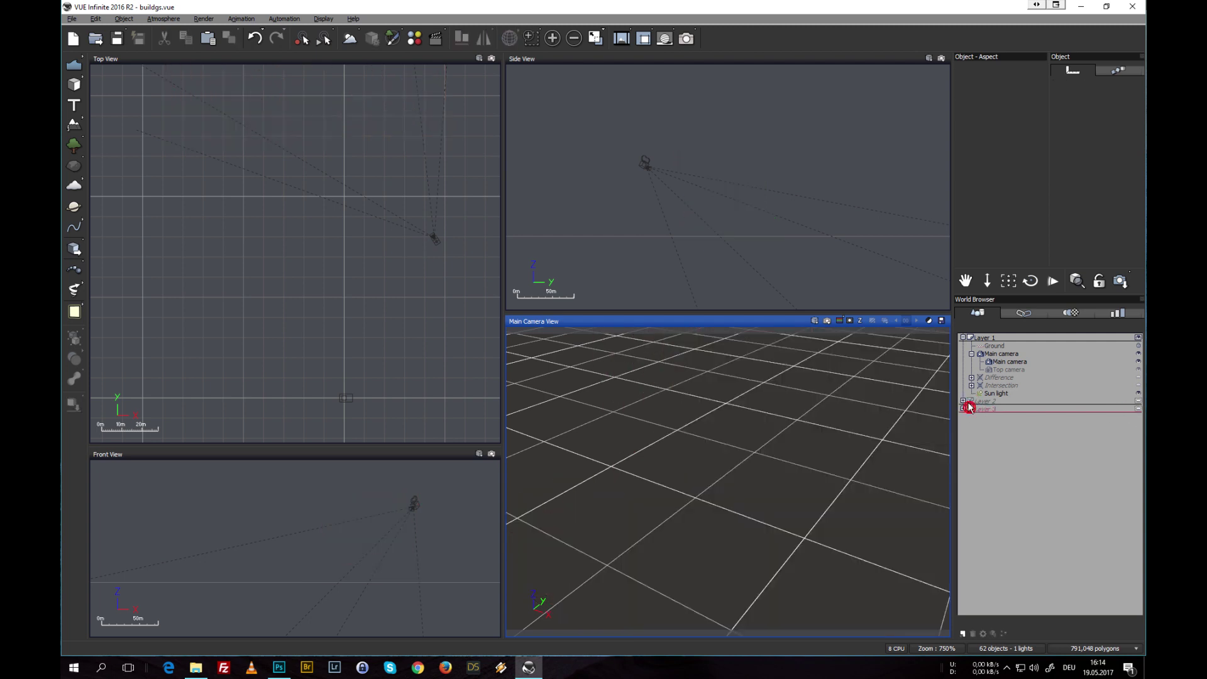
click(962, 400)
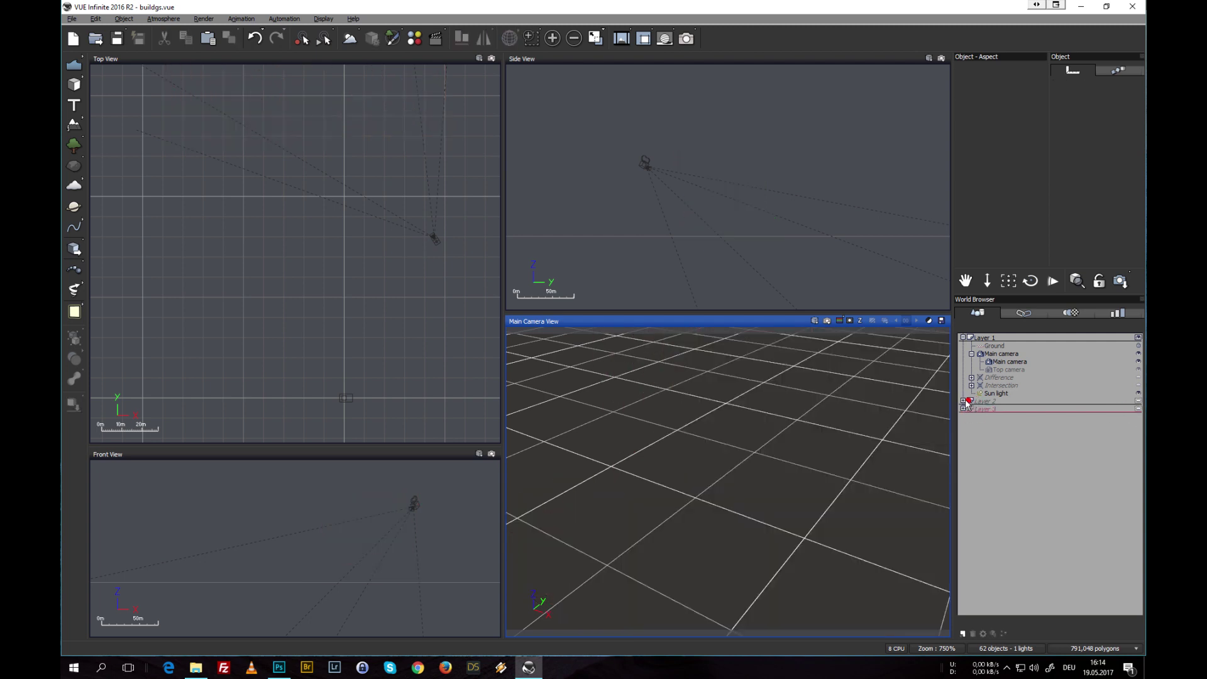
click(1138, 400)
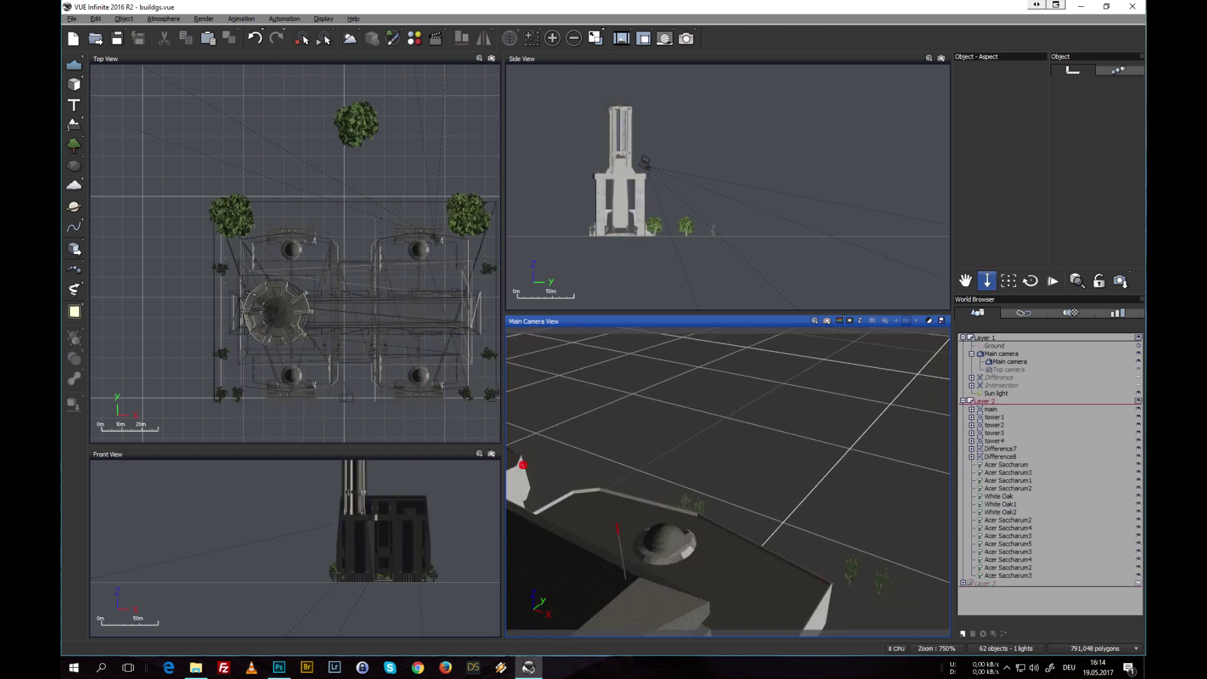
Orbit the camera to frame Layer 2's building and trees, then render the Main Camera View
drag(986, 280, 733, 484)
drag(718, 442, 729, 445)
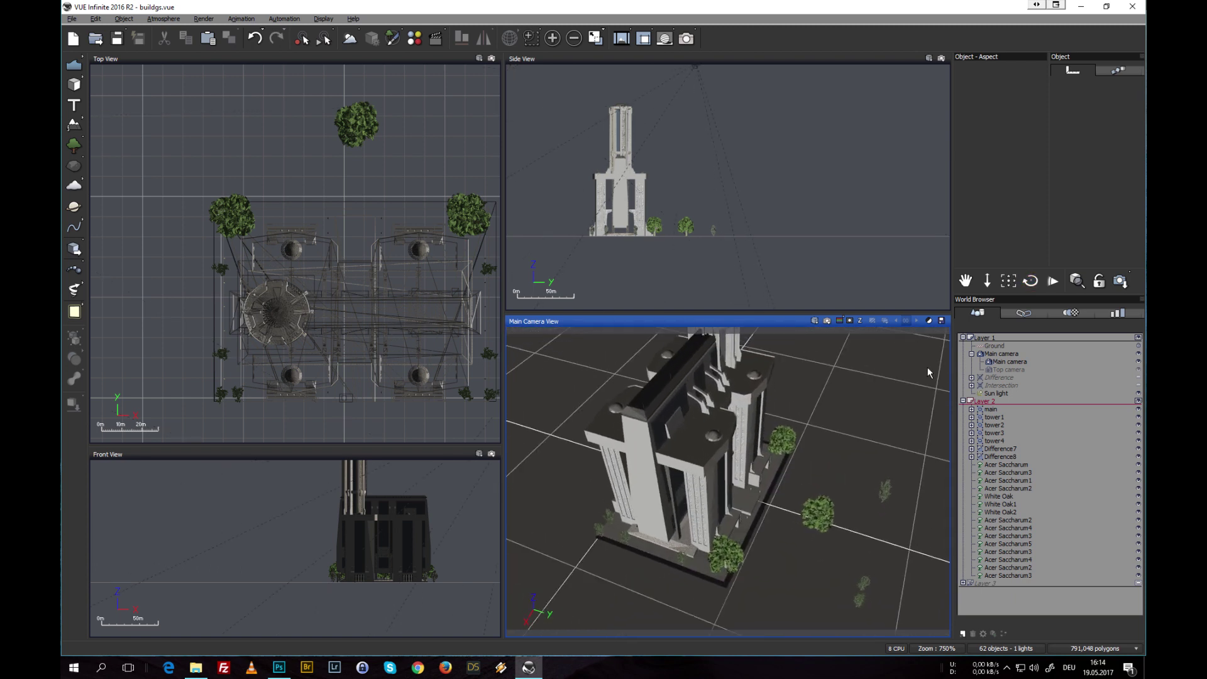
click(827, 321)
click(660, 307)
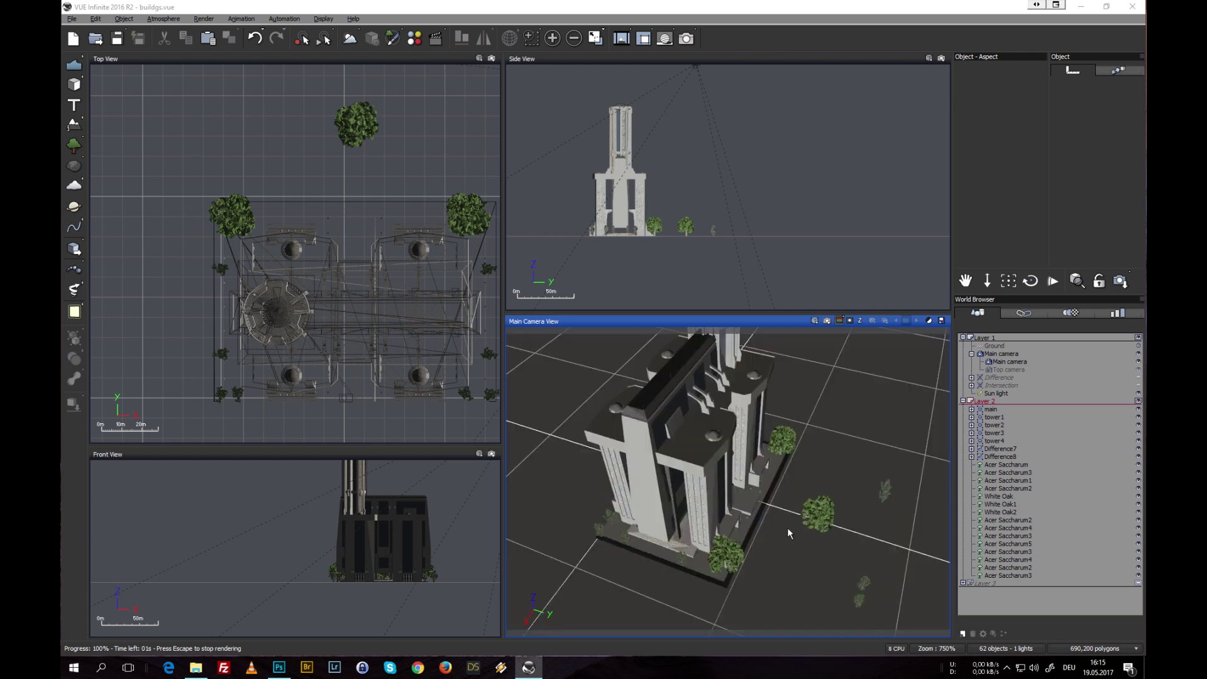
Dismiss the render warning and accept Post Render Options with OK
click(699, 396)
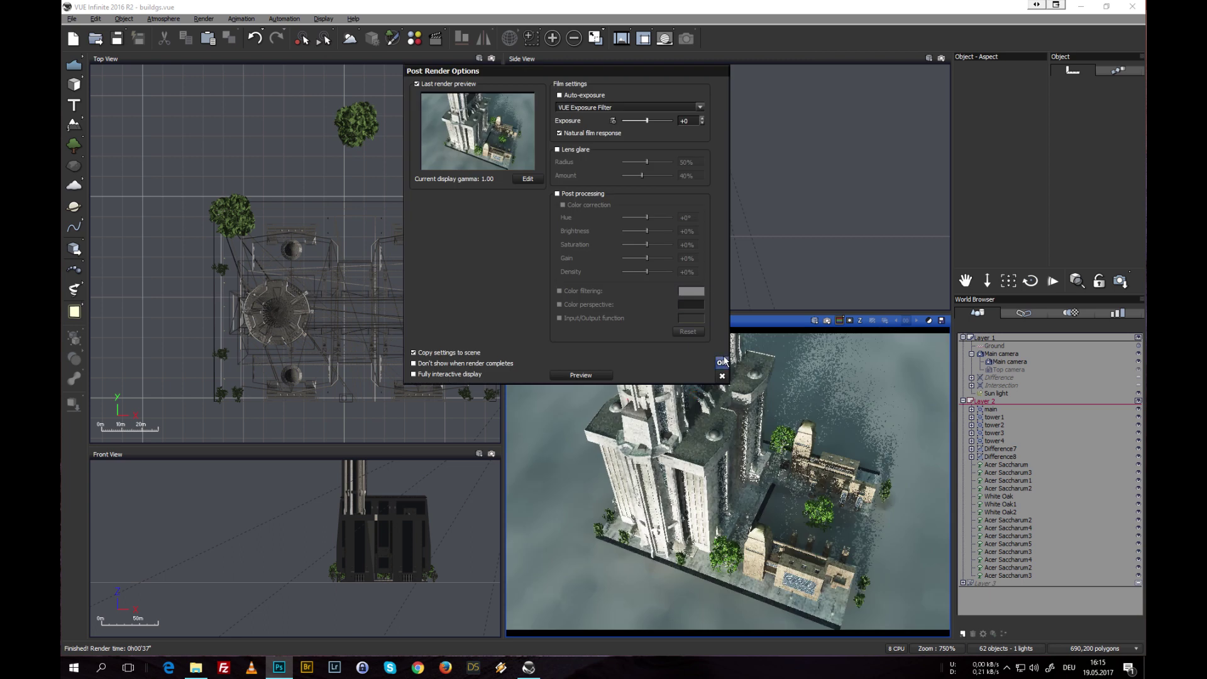
click(681, 348)
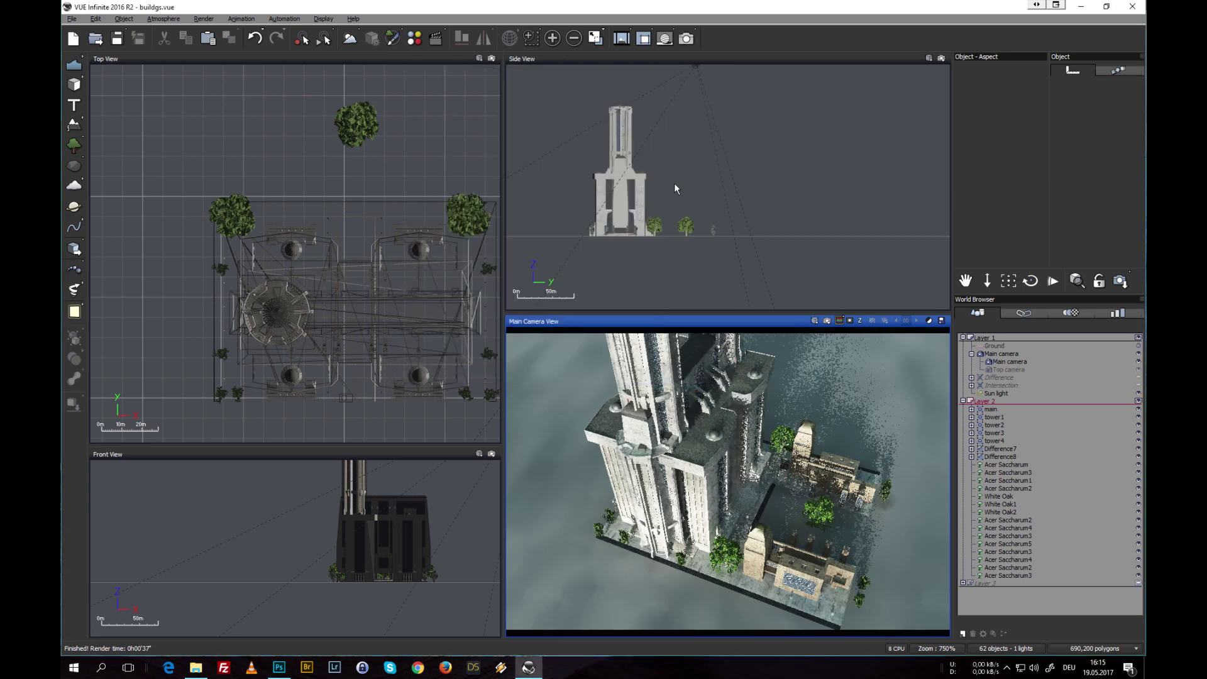